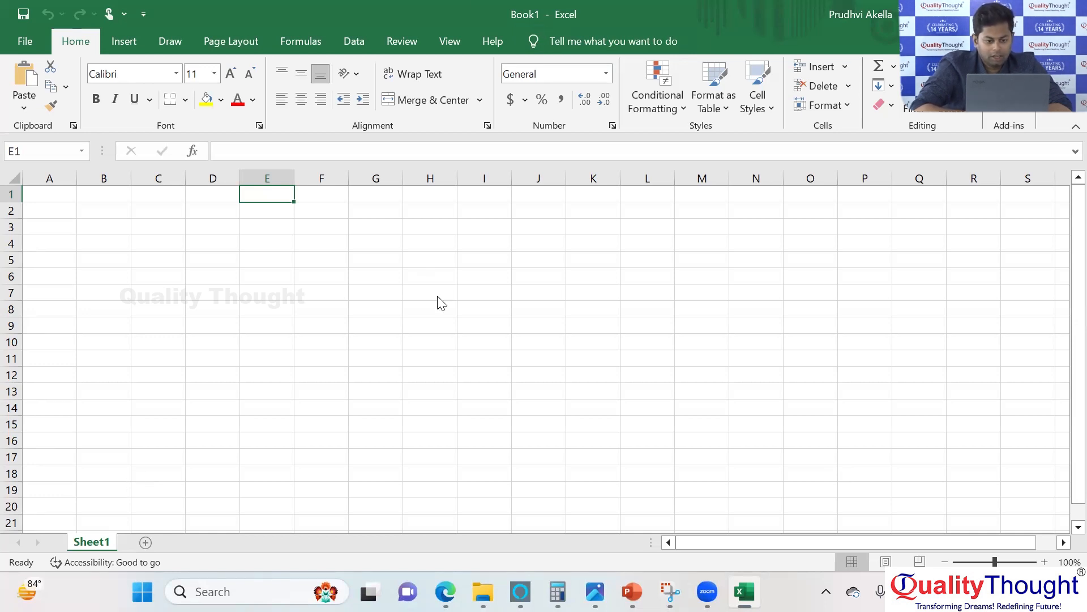
Rename the worksheet Sheet1 as Employee_details.
{"action": "double_click", "coordinate": [97, 541]}
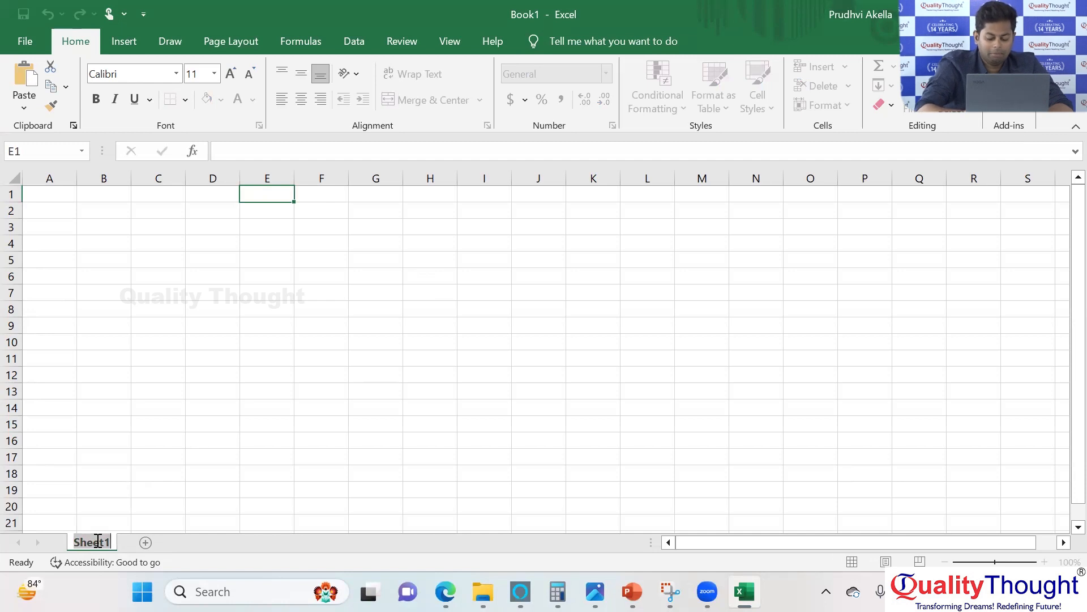
{"action": "type", "text": "Employee"}
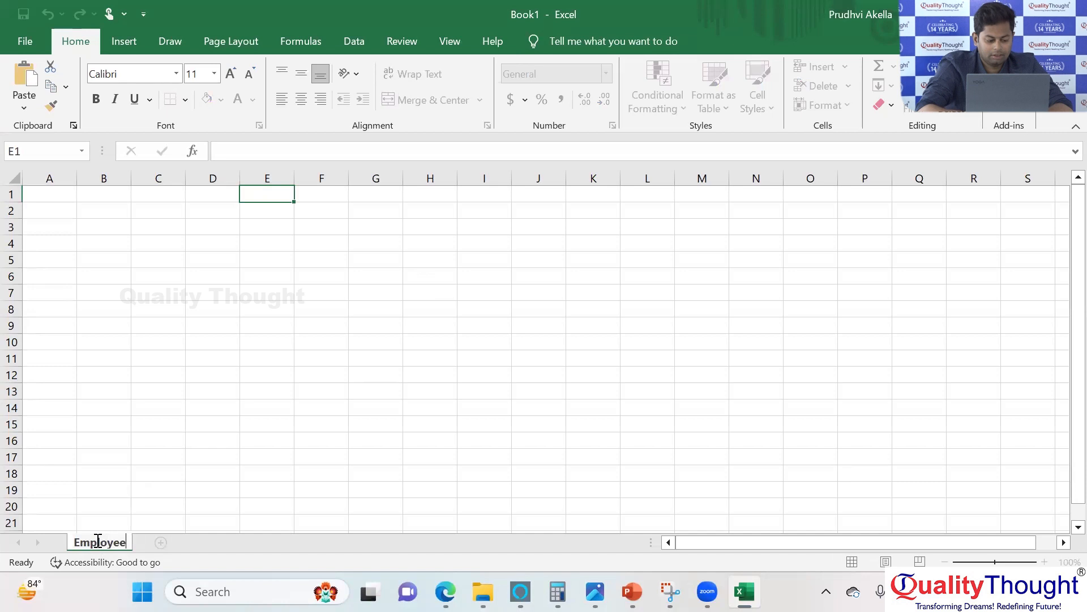
{"action": "type", "text": "_details"}
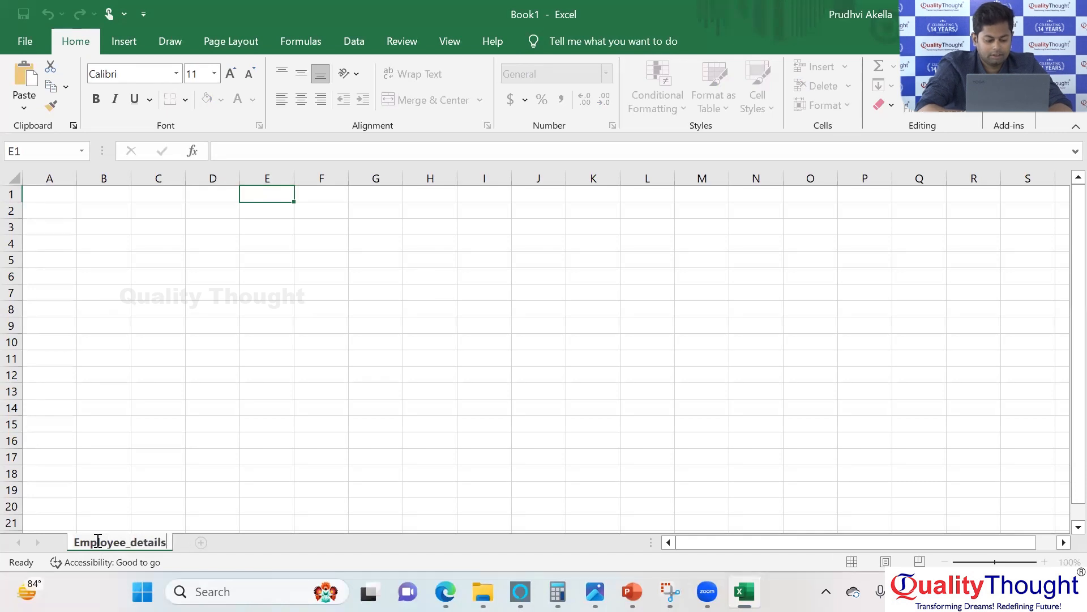
{"action": "key", "text": "Return"}
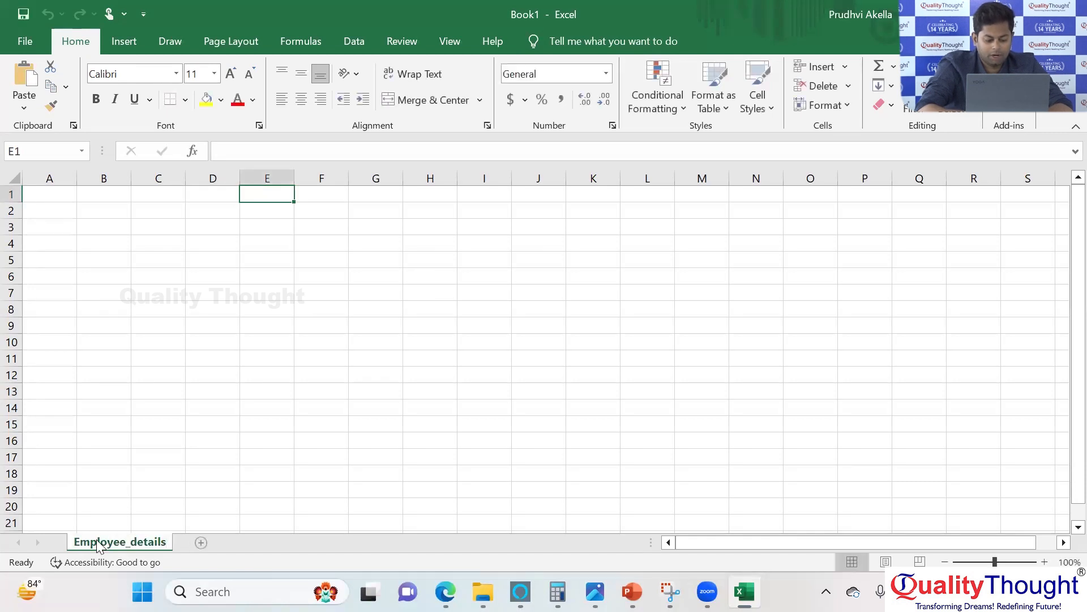
Add a second worksheet and name it Deporatment.
{"action": "left_click", "coordinate": [205, 547]}
{"action": "double_click", "coordinate": [203, 546]}
{"action": "type", "text": "Depratment"}
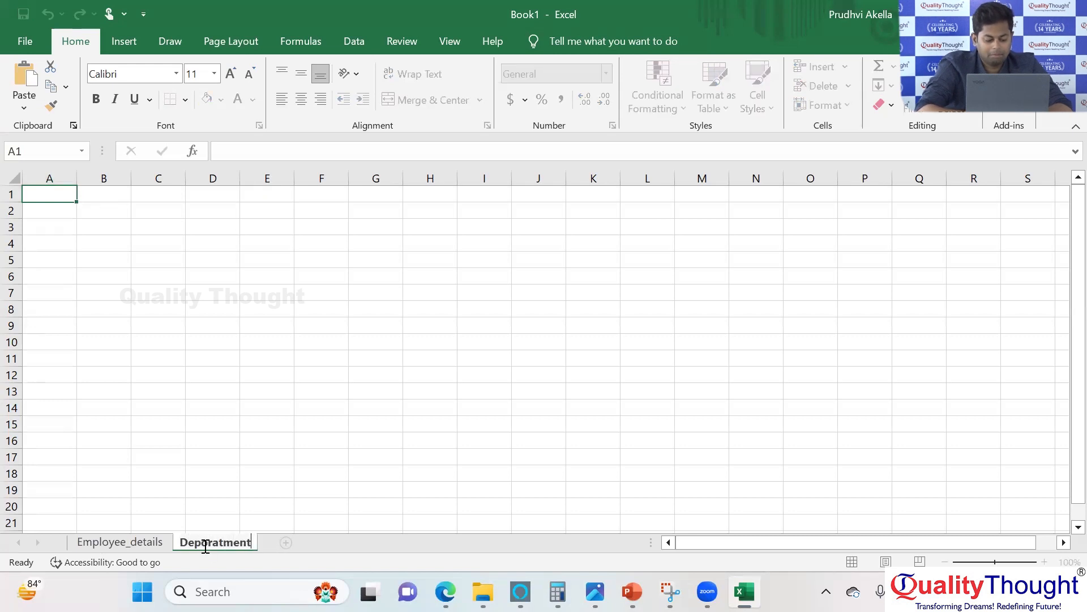
Add a third worksheet and name it Demographics.
{"action": "left_click", "coordinate": [286, 543]}
{"action": "double_click", "coordinate": [287, 544]}
{"action": "key", "text": "BackSpace"}
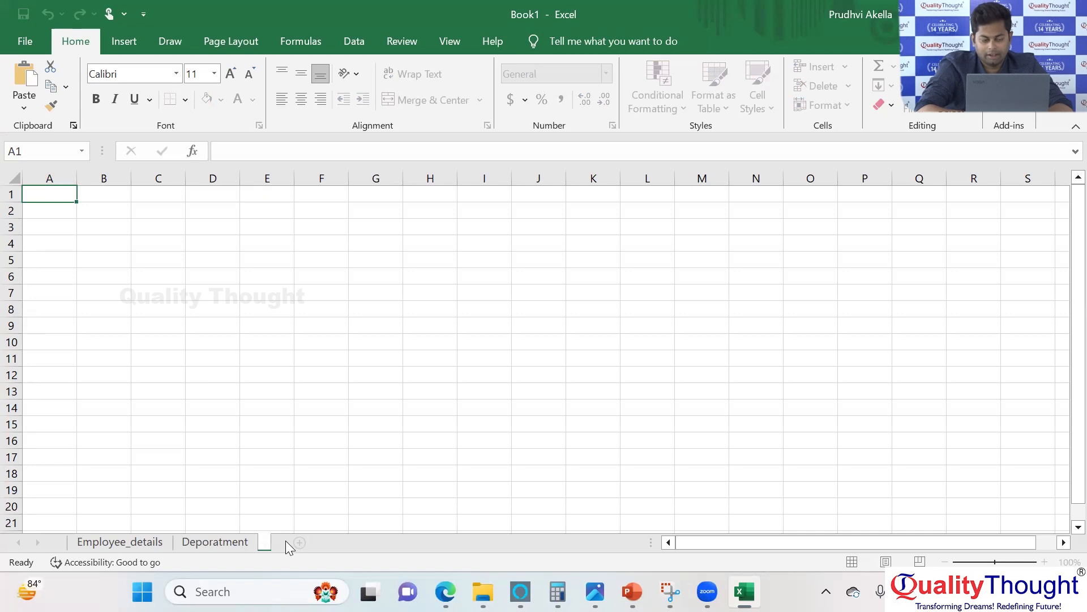
{"action": "type", "text": "Demo"}
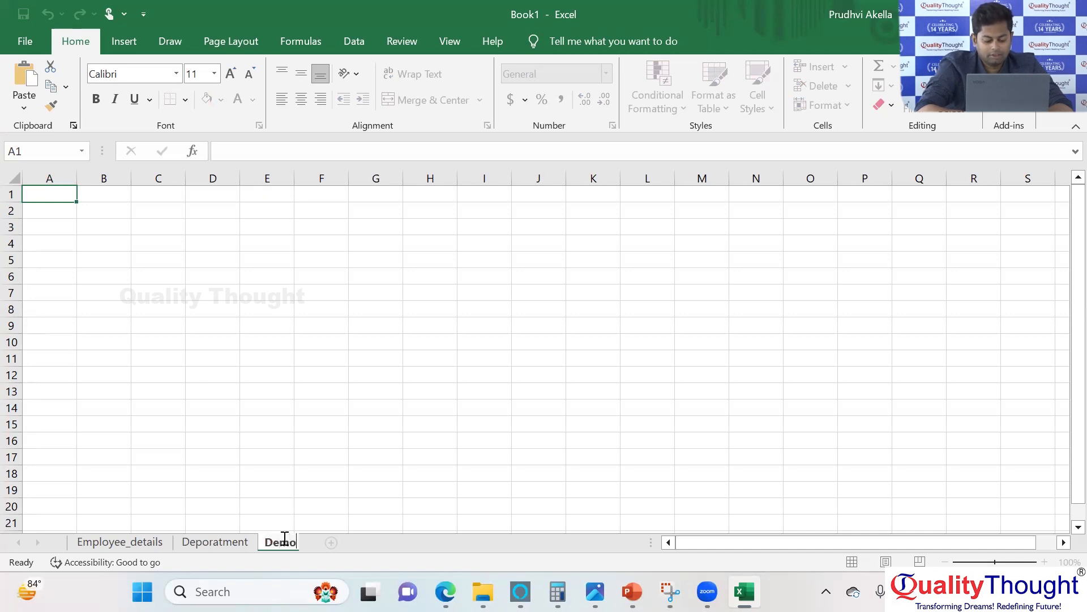
{"action": "type", "text": "graphics"}
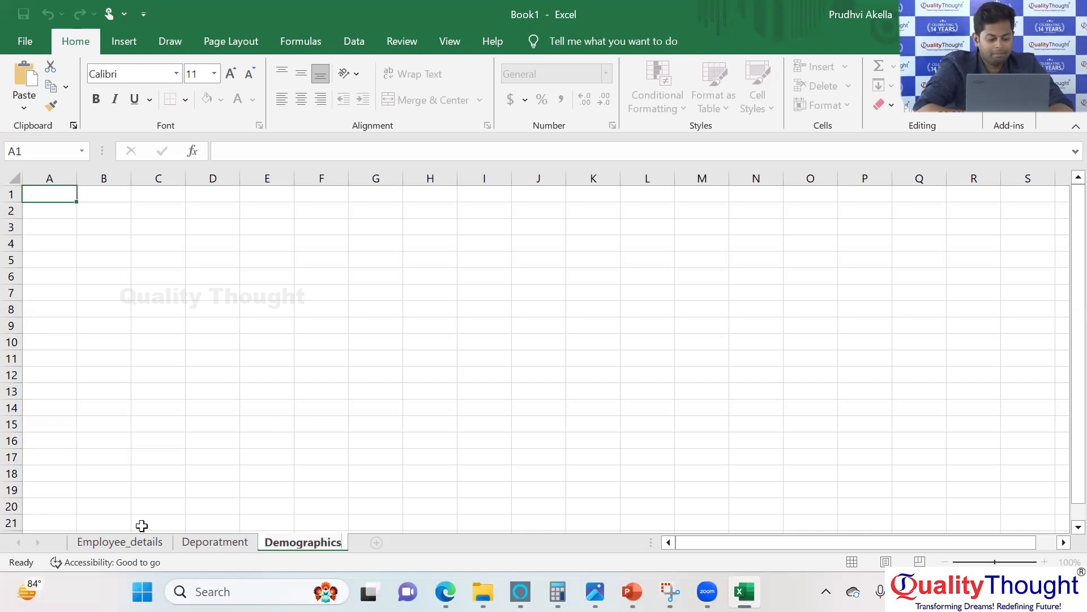
Return to the Employee_details sheet and point out column A, cells A1 and B1, and row 1 by selecting them.
{"action": "left_click", "coordinate": [136, 544]}
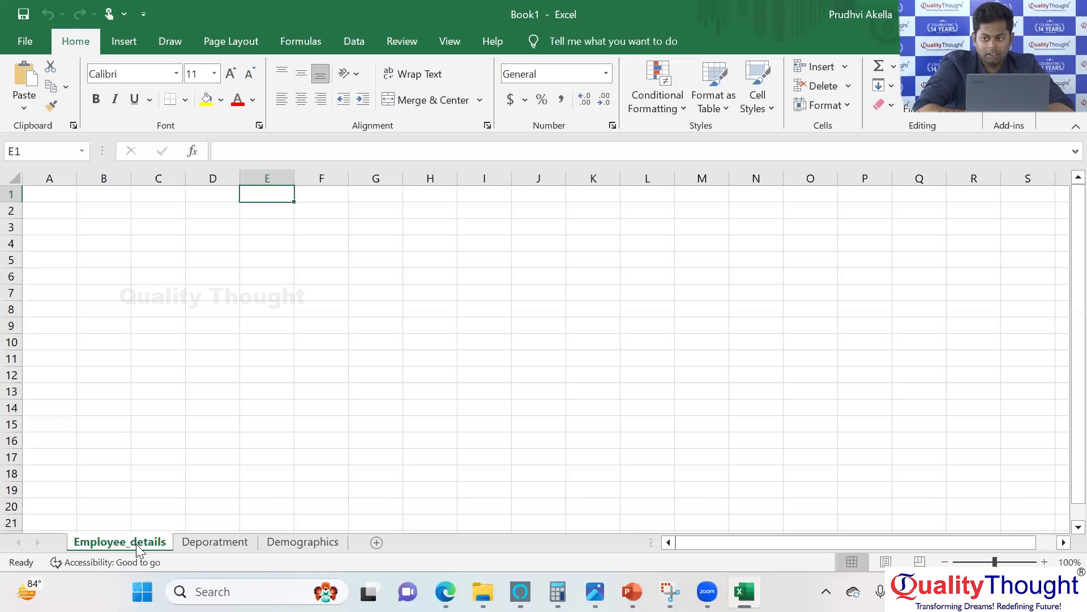
{"action": "left_click", "coordinate": [49, 179]}
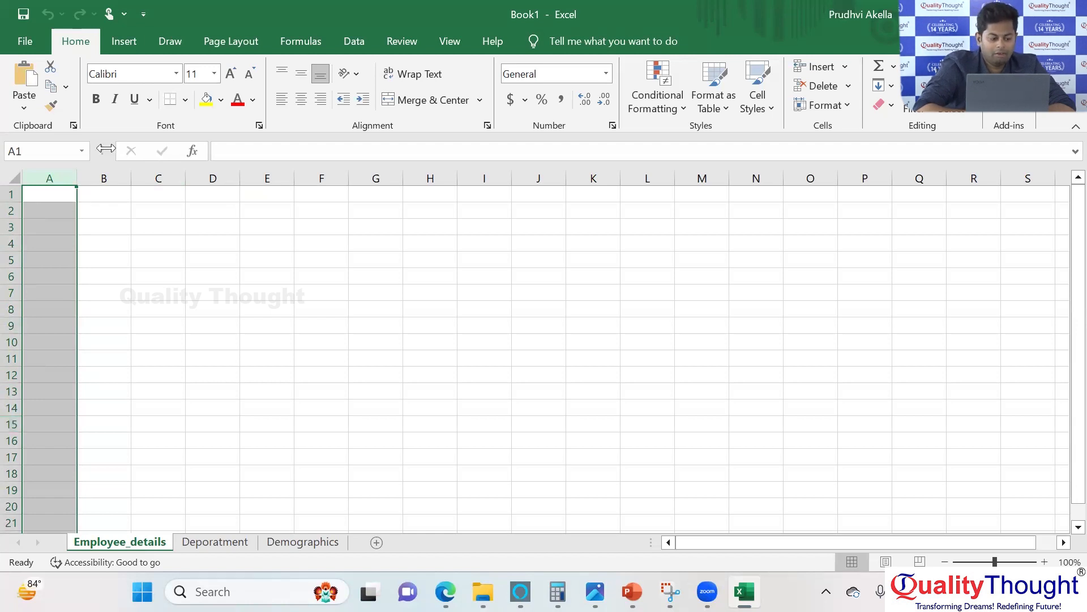
{"action": "left_click", "coordinate": [55, 198]}
{"action": "left_click", "coordinate": [103, 191]}
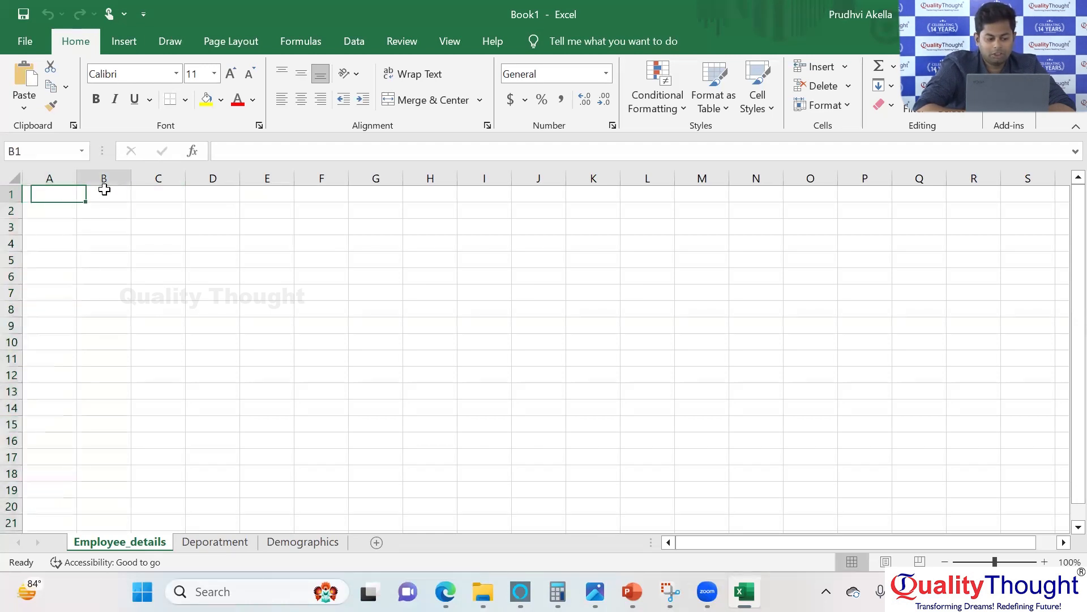
{"action": "left_click", "coordinate": [12, 194]}
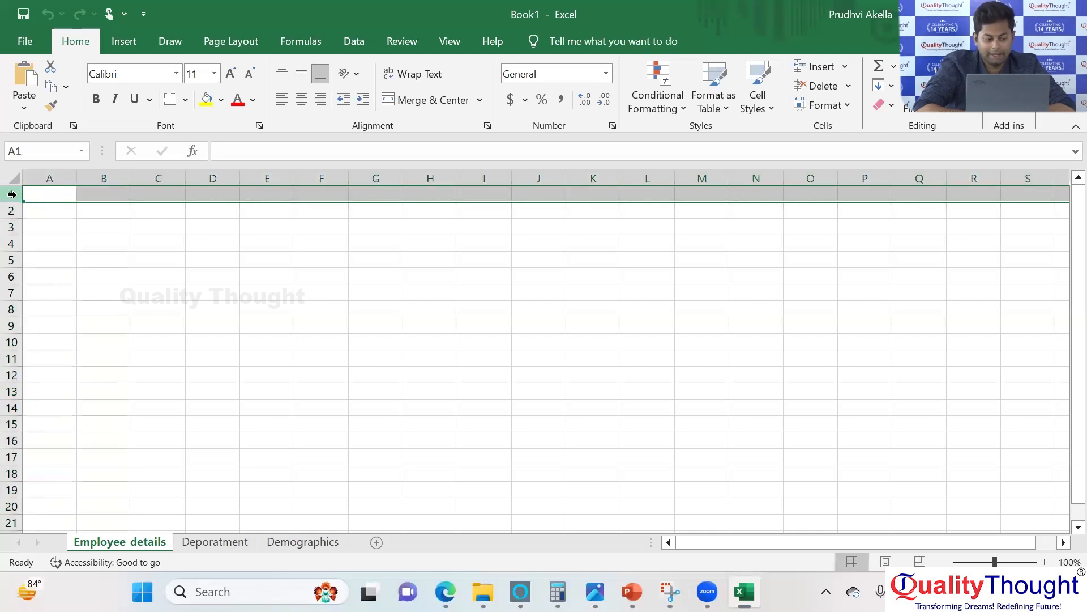
Enter the heading Employee_id in cell A1 and widen column A to fit it.
{"action": "left_click", "coordinate": [55, 193]}
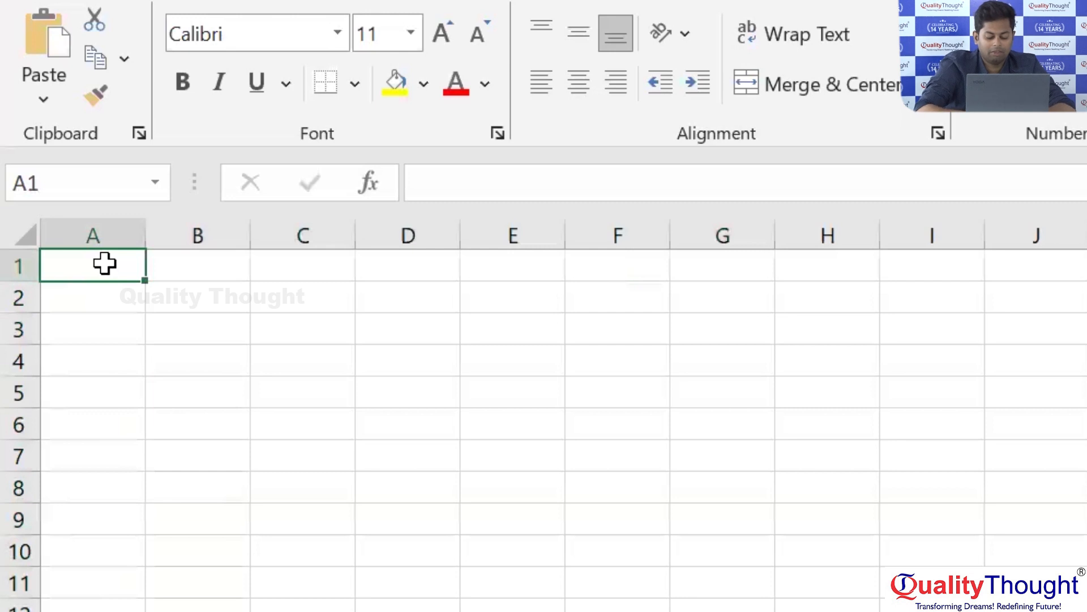
{"action": "type", "text": "Employ"}
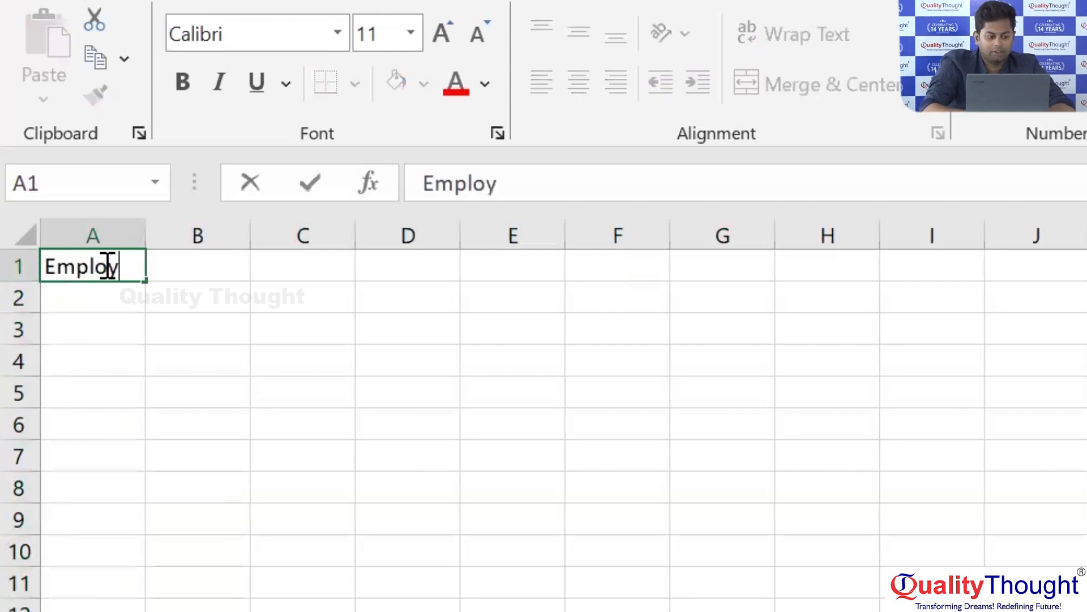
{"action": "type", "text": "ee_id"}
{"action": "key", "text": "Return"}
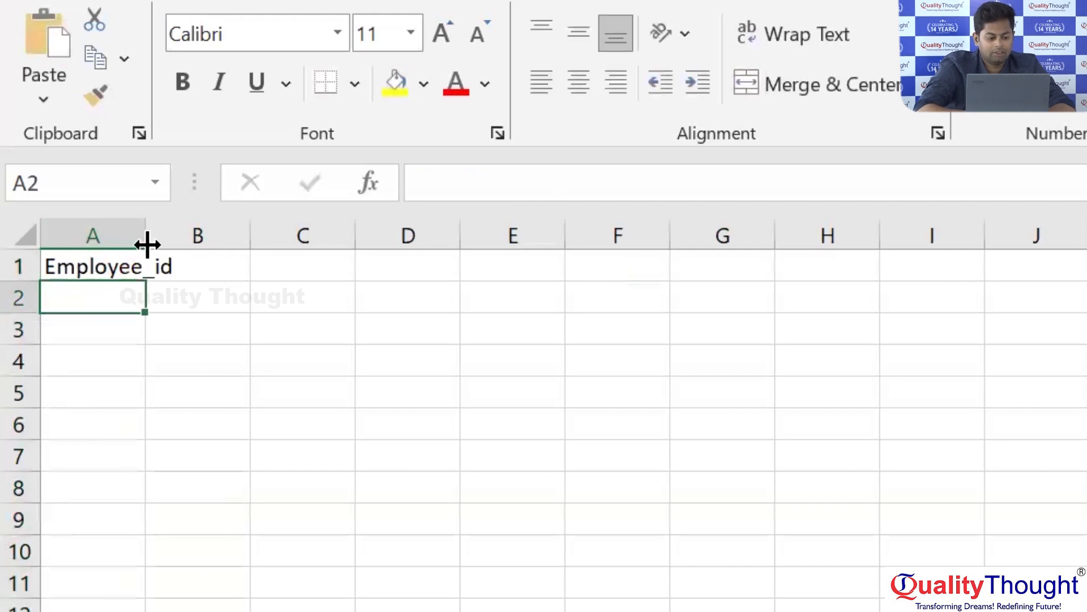
{"action": "left_click_drag", "start_coordinate": [148, 230], "coordinate": [256, 232]}
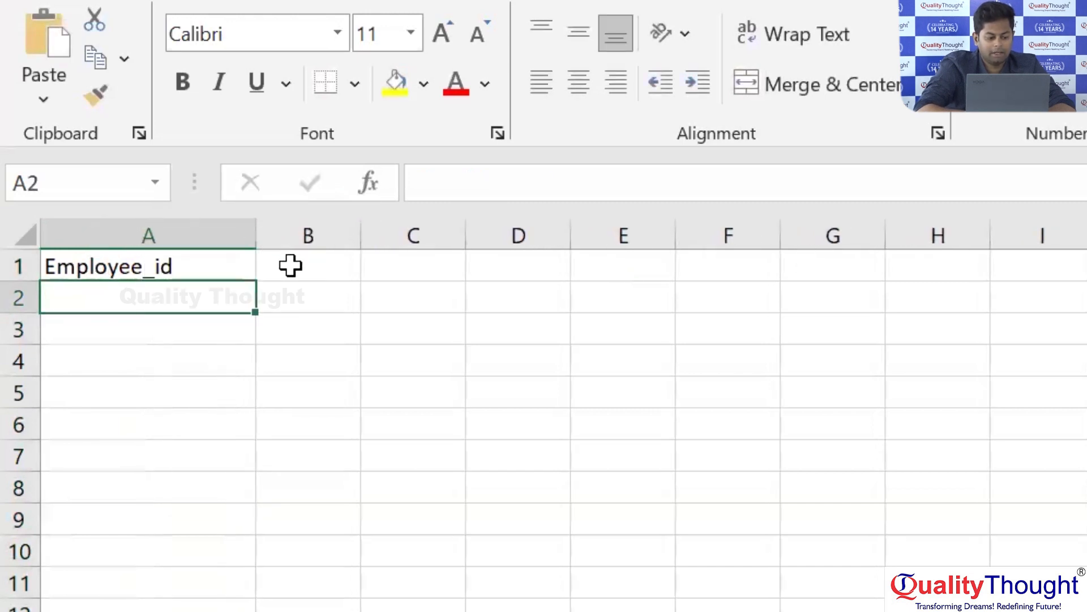
Enter the heading Employee_name in cell B1 and widen column B to fit it.
{"action": "double_click", "coordinate": [293, 265]}
{"action": "type", "text": "Empl"}
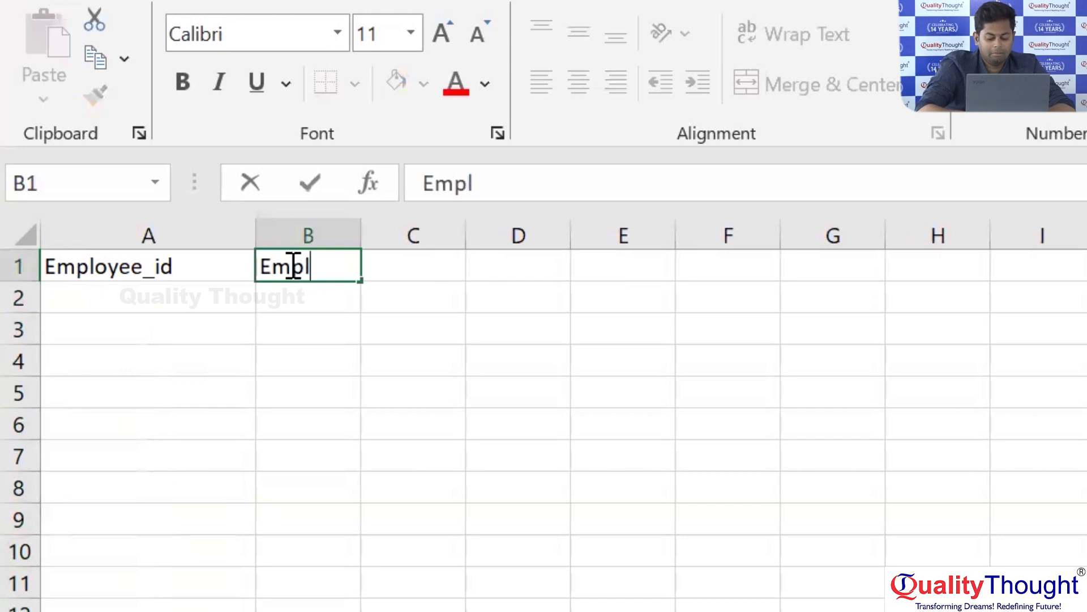
{"action": "type", "text": "oyee_name"}
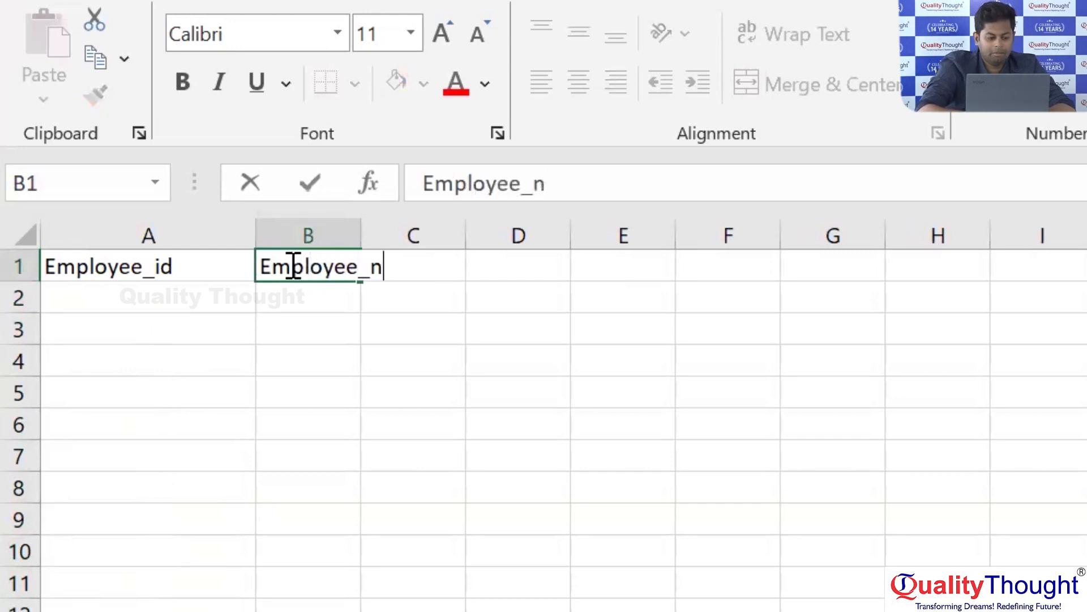
{"action": "key", "text": "ctrl+Return"}
{"action": "key", "text": "Return"}
{"action": "left_click_drag", "start_coordinate": [354, 230], "coordinate": [513, 232]}
Shorten the heading in cell B1 to Name, with a capital N.
{"action": "left_click", "coordinate": [371, 279]}
{"action": "double_click", "coordinate": [368, 274]}
{"action": "key", "text": "BackSpace"}
{"action": "key", "text": "BackSpace"}
{"action": "key", "text": "BackSpace"}
{"action": "key", "text": "BackSpace"}
{"action": "key", "text": "BackSpace"}
{"action": "key", "text": "BackSpace"}
{"action": "key", "text": "BackSpace"}
{"action": "key", "text": "BackSpace"}
{"action": "key", "text": "BackSpace"}
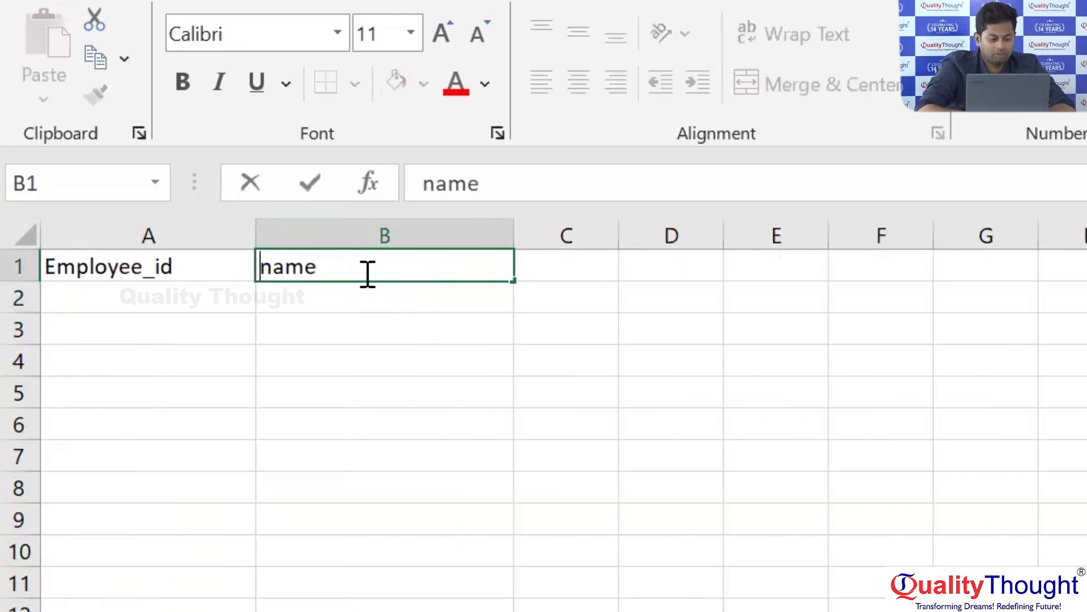
{"action": "key", "text": "Delete"}
{"action": "type", "text": "N"}
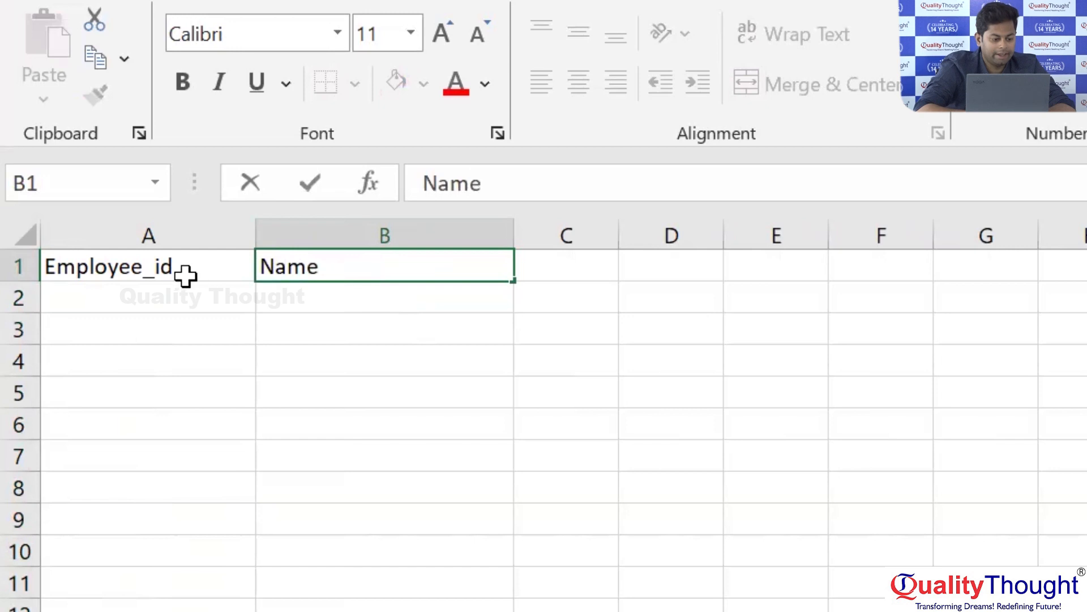
Remove the Employee_ prefix from the heading in cell A1 so it reads id.
{"action": "left_click", "coordinate": [138, 269]}
{"action": "double_click", "coordinate": [151, 267]}
{"action": "left_click_drag", "start_coordinate": [151, 267], "coordinate": [19, 266]}
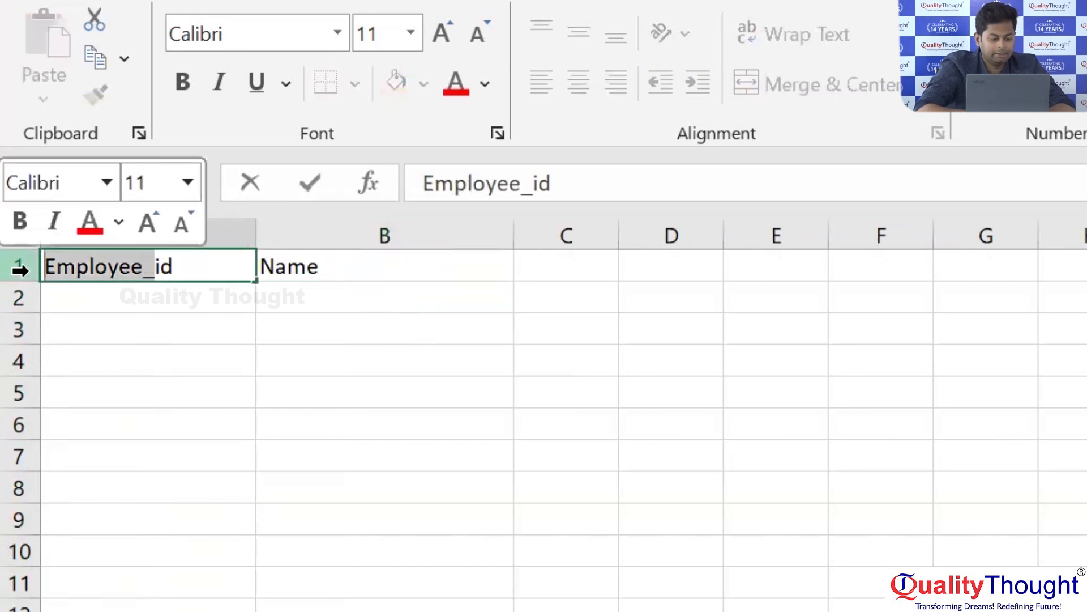
{"action": "key", "text": "BackSpace"}
{"action": "left_click", "coordinate": [530, 274]}
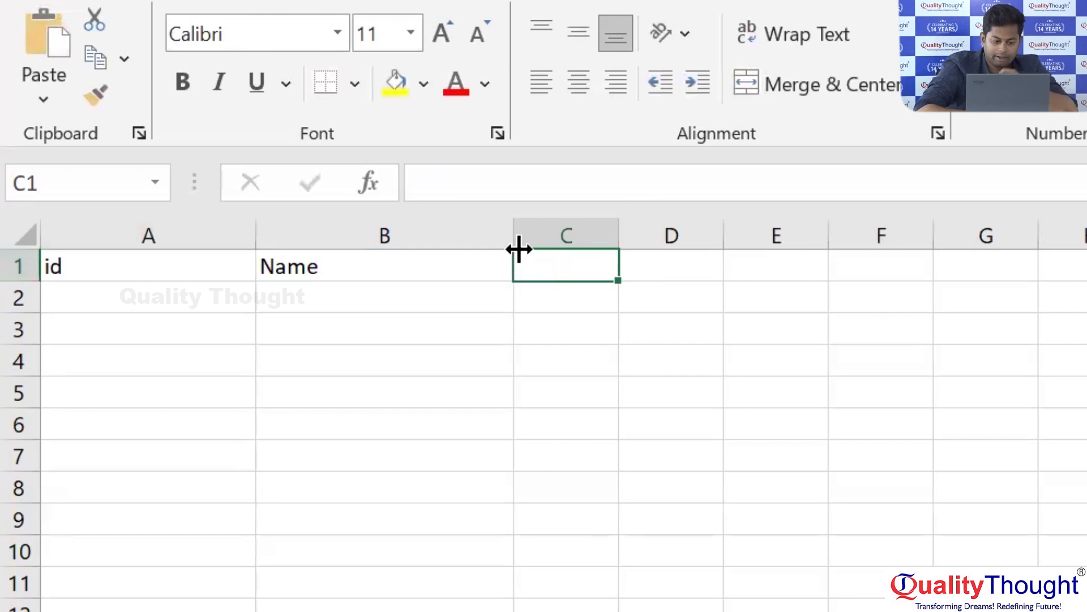
Narrow column B and change the heading in cell B1 to first Name.
{"action": "left_click_drag", "start_coordinate": [513, 240], "coordinate": [424, 238]}
{"action": "left_click", "coordinate": [330, 274]}
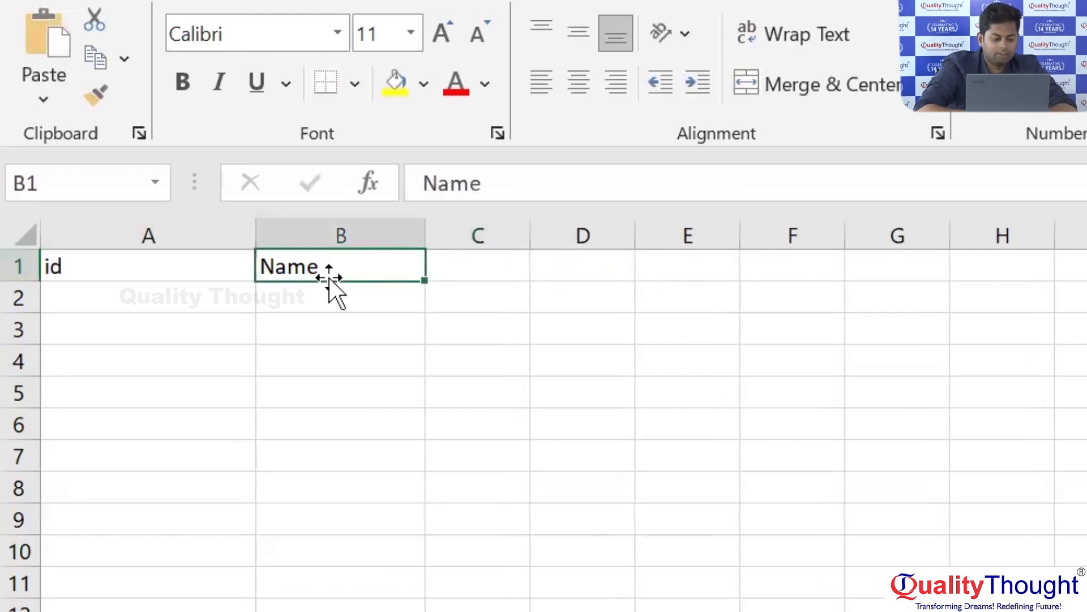
{"action": "double_click", "coordinate": [328, 266]}
{"action": "key", "text": "Home"}
{"action": "type", "text": "first"}
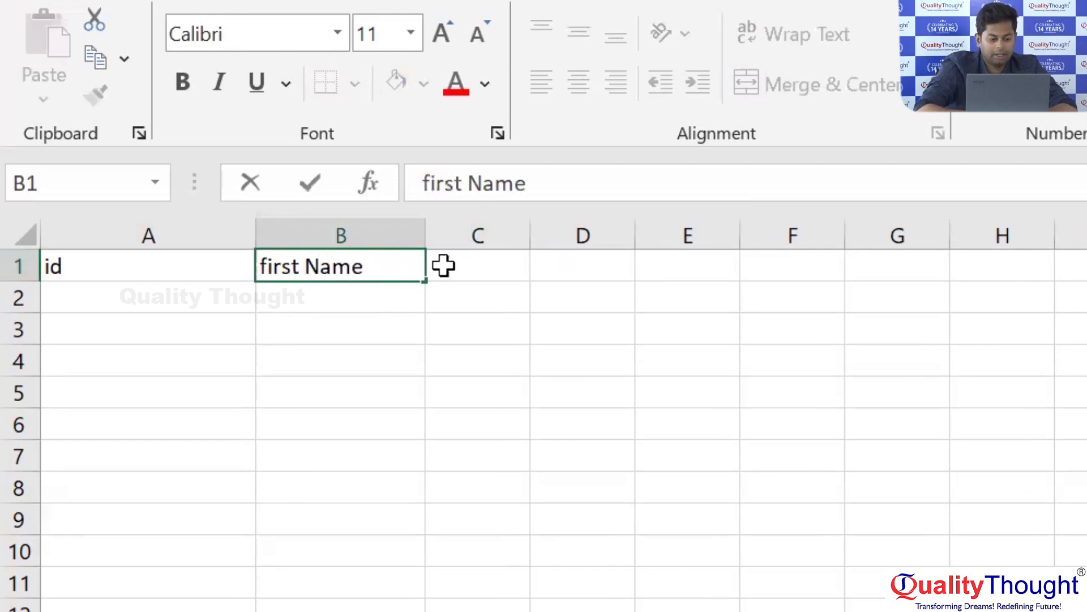
Enter the heading last name in cell C1.
{"action": "left_click", "coordinate": [463, 266]}
{"action": "type", "text": "la"}
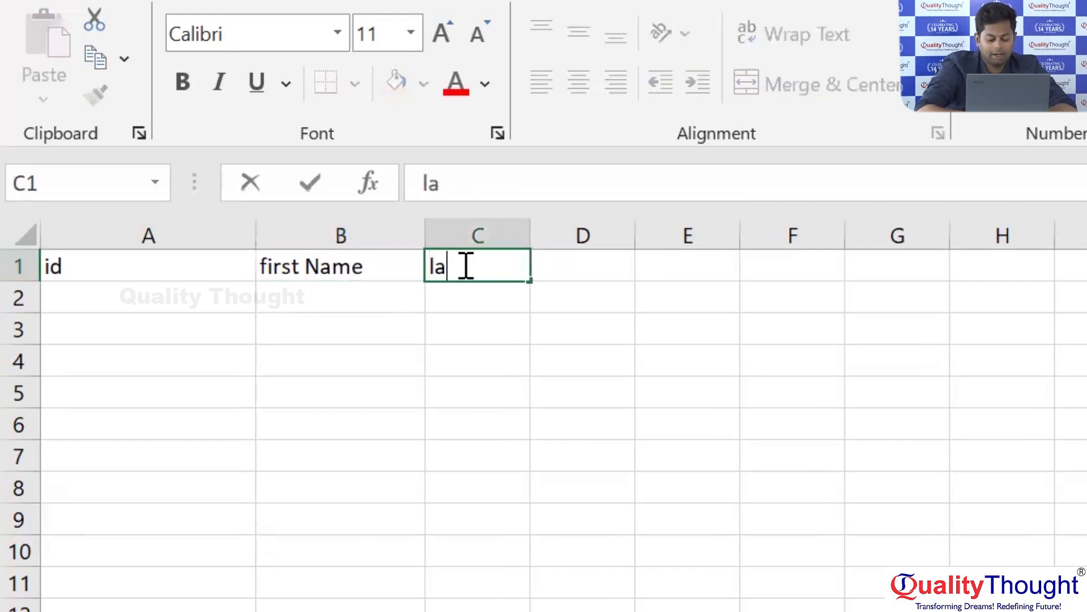
{"action": "type", "text": "st name"}
{"action": "key", "text": "Tab"}
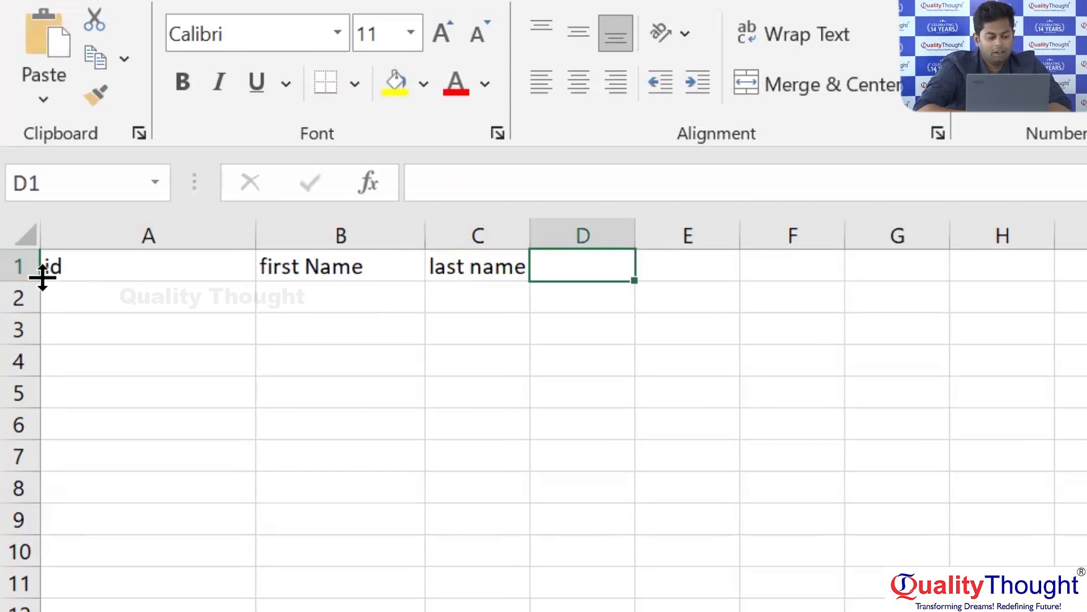
Highlight the three headings in A1:C1 and narrow column A.
{"action": "left_click_drag", "start_coordinate": [80, 271], "coordinate": [482, 258]}
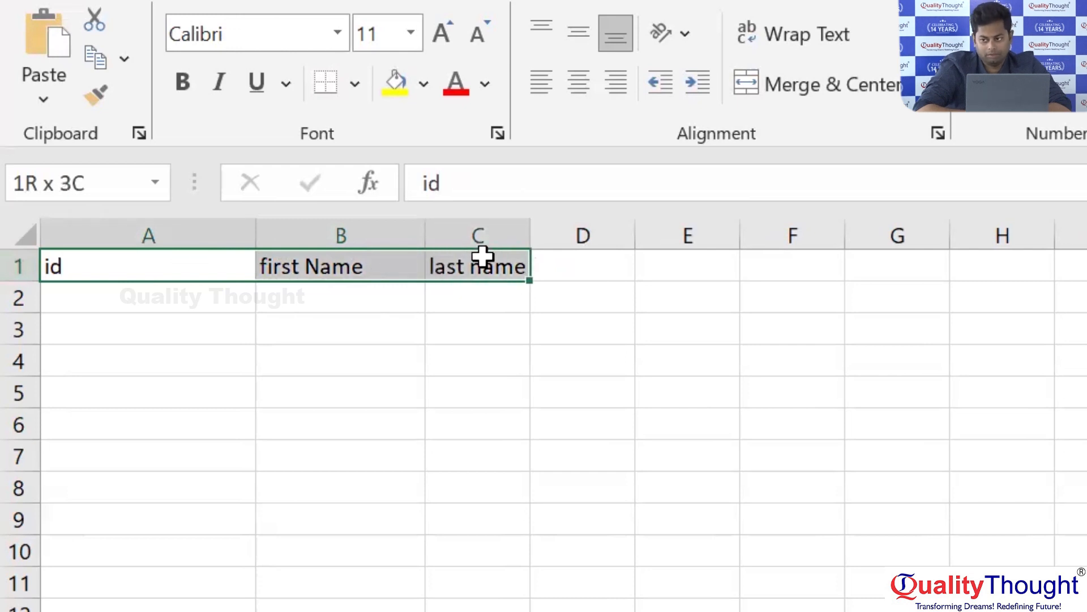
{"action": "left_click_drag", "start_coordinate": [482, 257], "coordinate": [480, 259]}
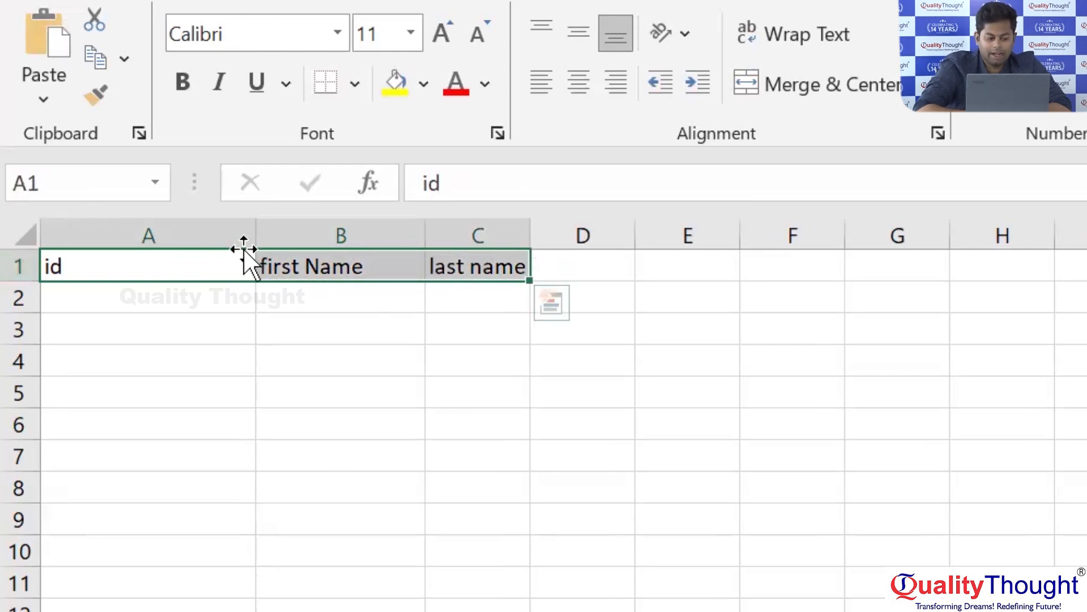
{"action": "left_click_drag", "start_coordinate": [256, 232], "coordinate": [148, 226]}
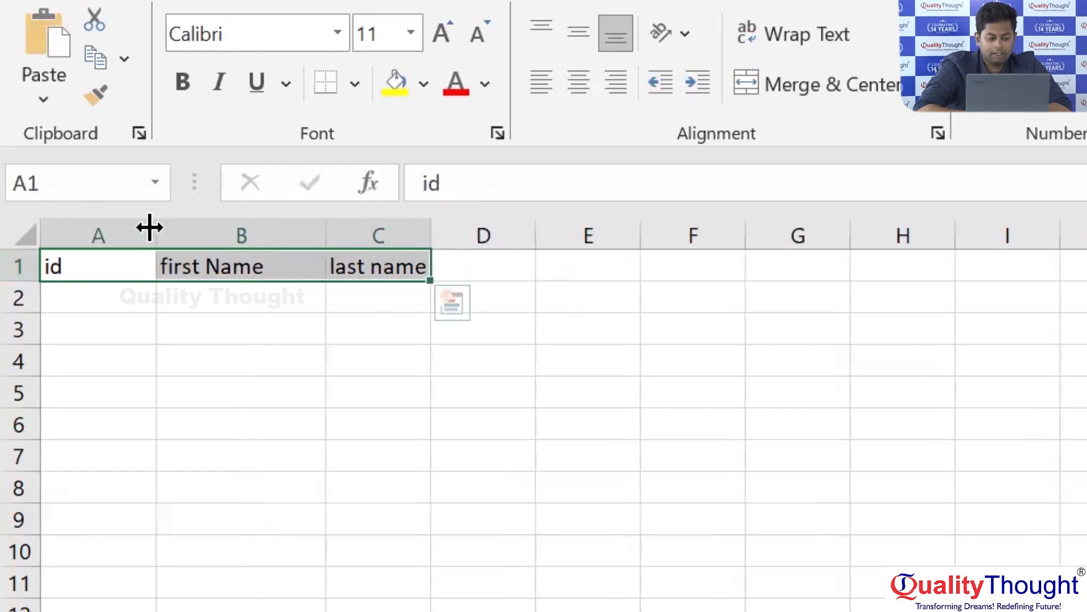
{"action": "left_click", "coordinate": [207, 264]}
{"action": "left_click", "coordinate": [343, 274]}
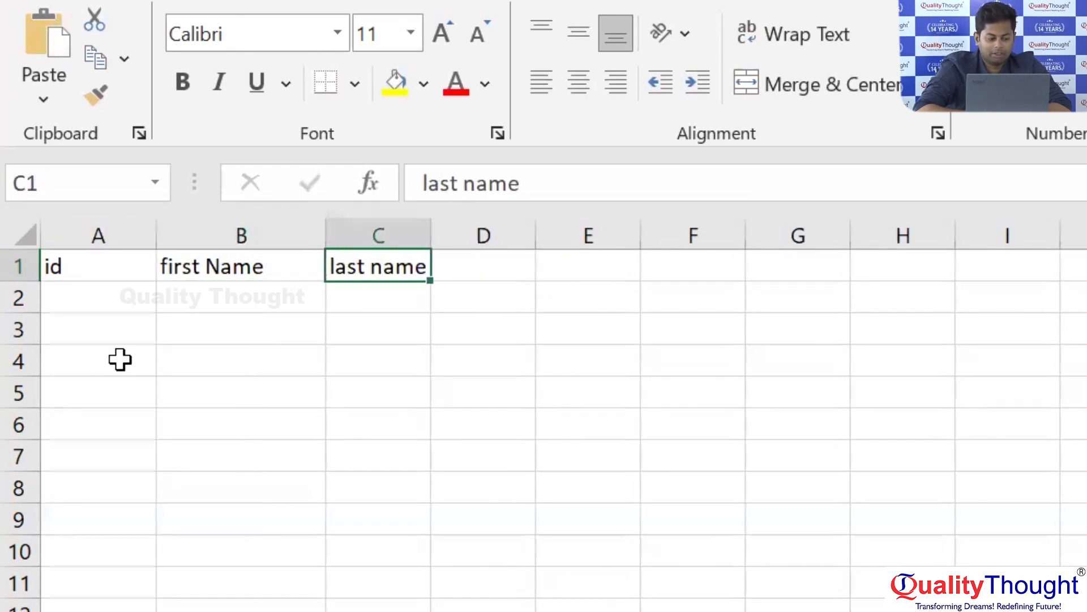
Enter id 1 in cell A2 and the first employee's first name in cell B2.
{"action": "double_click", "coordinate": [94, 305]}
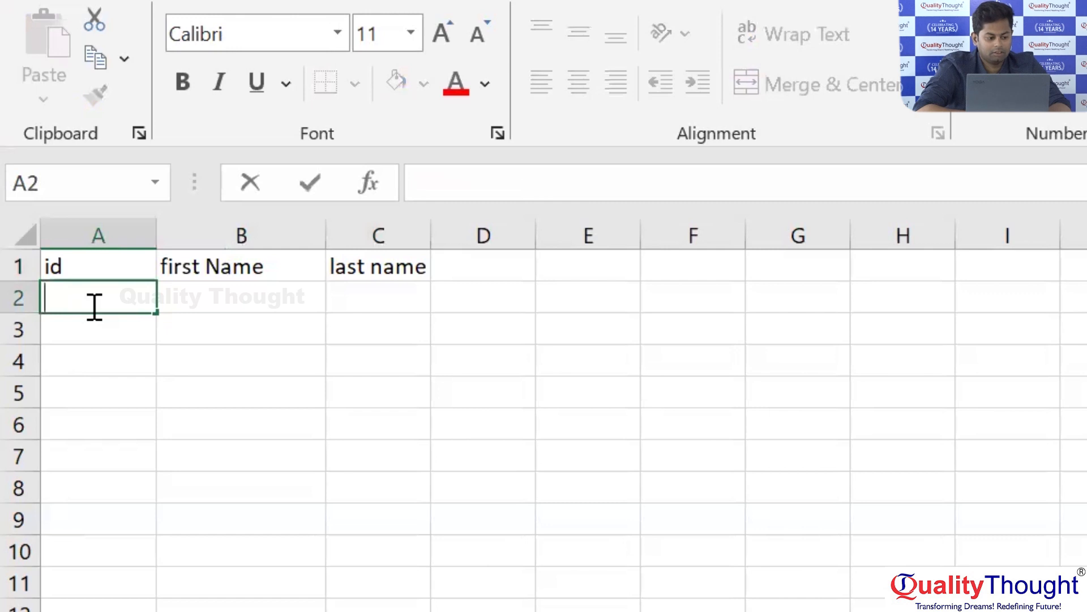
{"action": "type", "text": "1"}
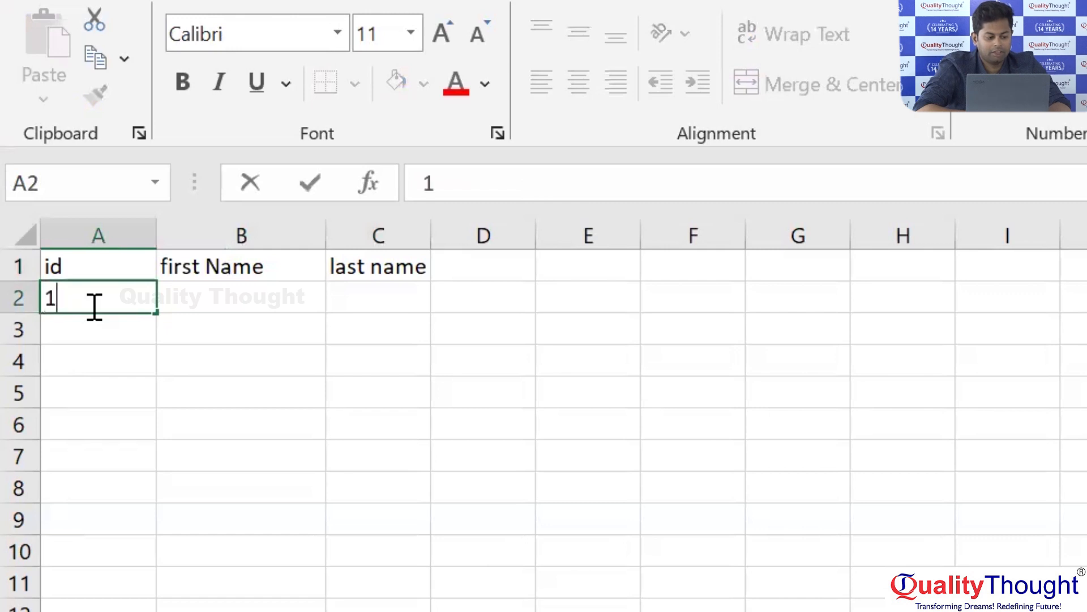
{"action": "left_click", "coordinate": [194, 305]}
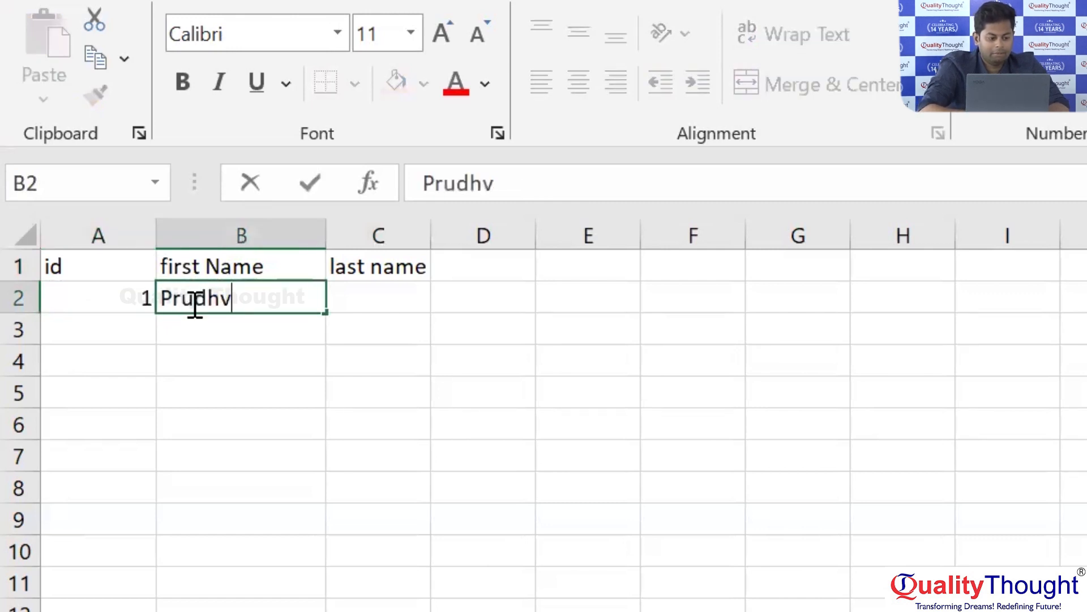
Enter the first employee's last name in cell C2.
{"action": "key", "text": "Tab"}
{"action": "type", "text": "Kale"}
{"action": "key", "text": "BackSpace"}
{"action": "key", "text": "BackSpace"}
{"action": "key", "text": "BackSpace"}
{"action": "key", "text": "BackSpace"}
{"action": "type", "text": "Ael"}
{"action": "key", "text": "BackSpace"}
{"action": "key", "text": "BackSpace"}
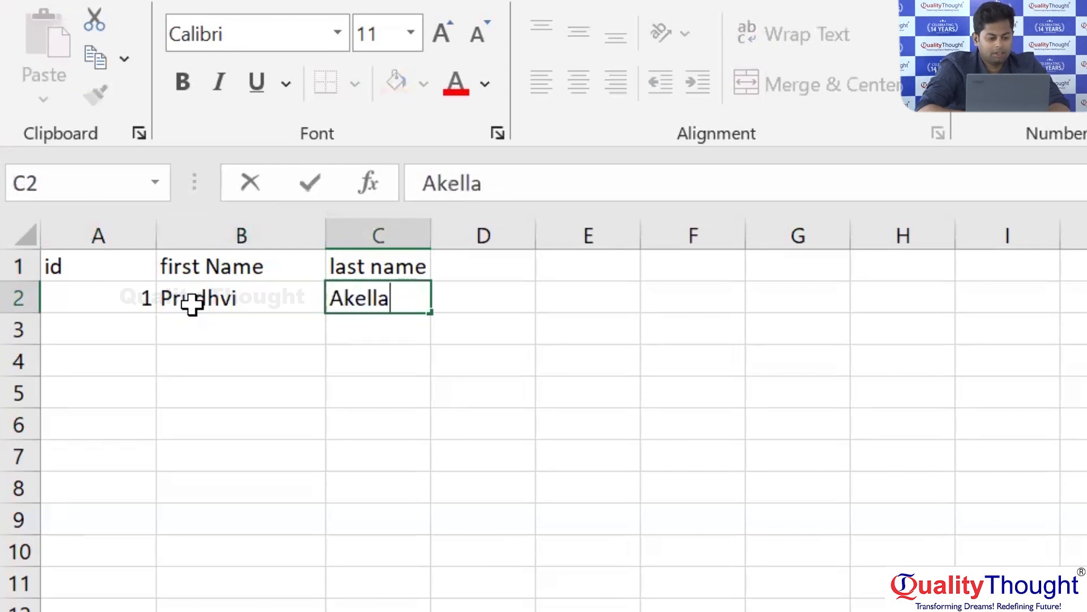
{"action": "key", "text": "Tab"}
Enter id 2 in cell A3 with the second employee's first name in B3 and last name in C3.
{"action": "left_click", "coordinate": [129, 329]}
{"action": "type", "text": "2"}
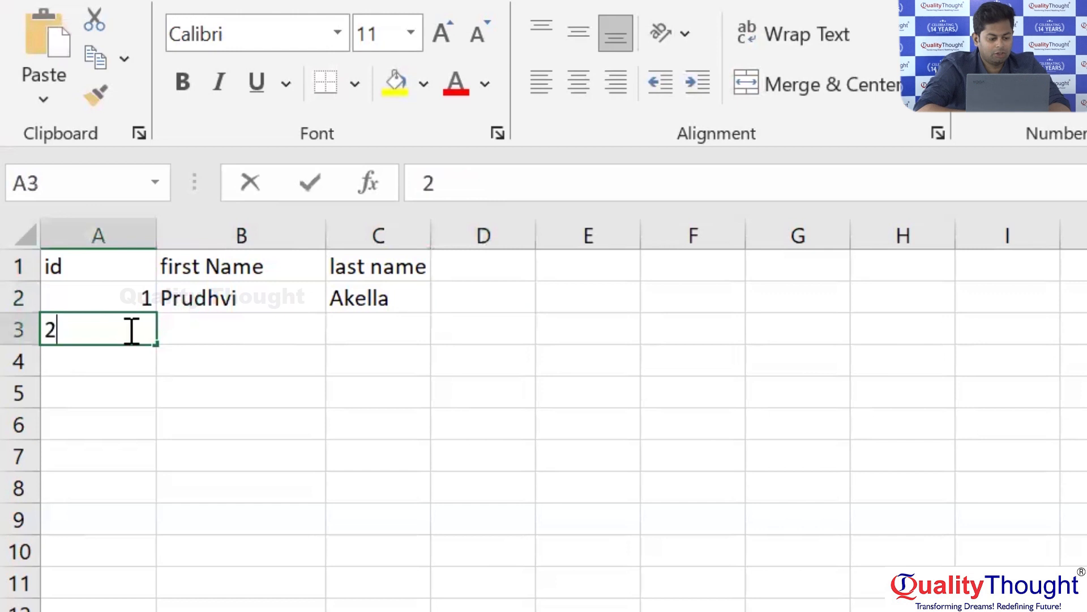
{"action": "key", "text": "Tab"}
{"action": "type", "text": "Sandeep"}
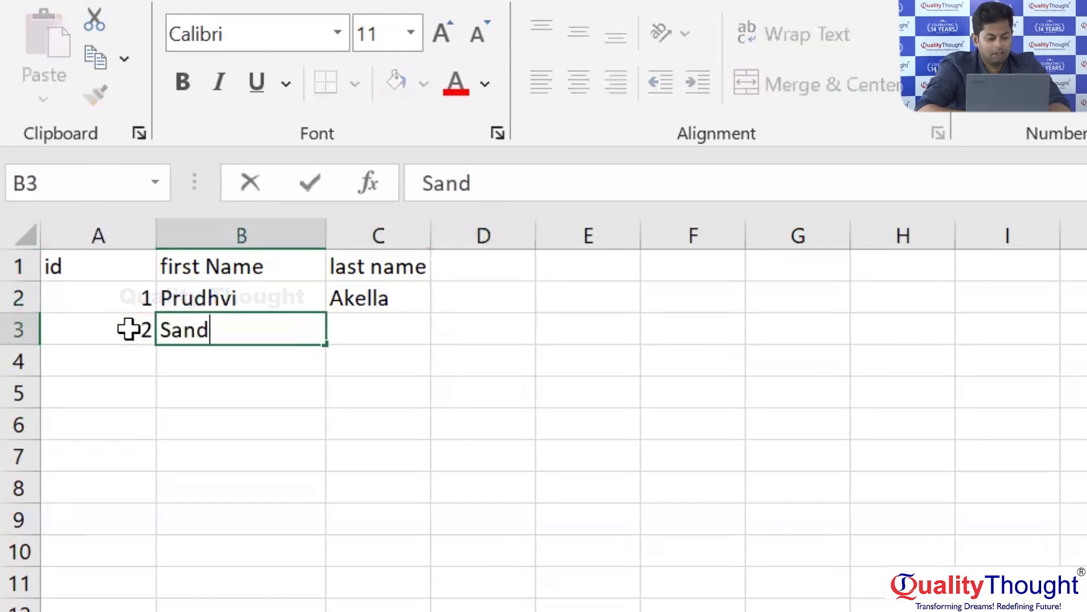
{"action": "key", "text": "Tab"}
{"action": "type", "text": "T"}
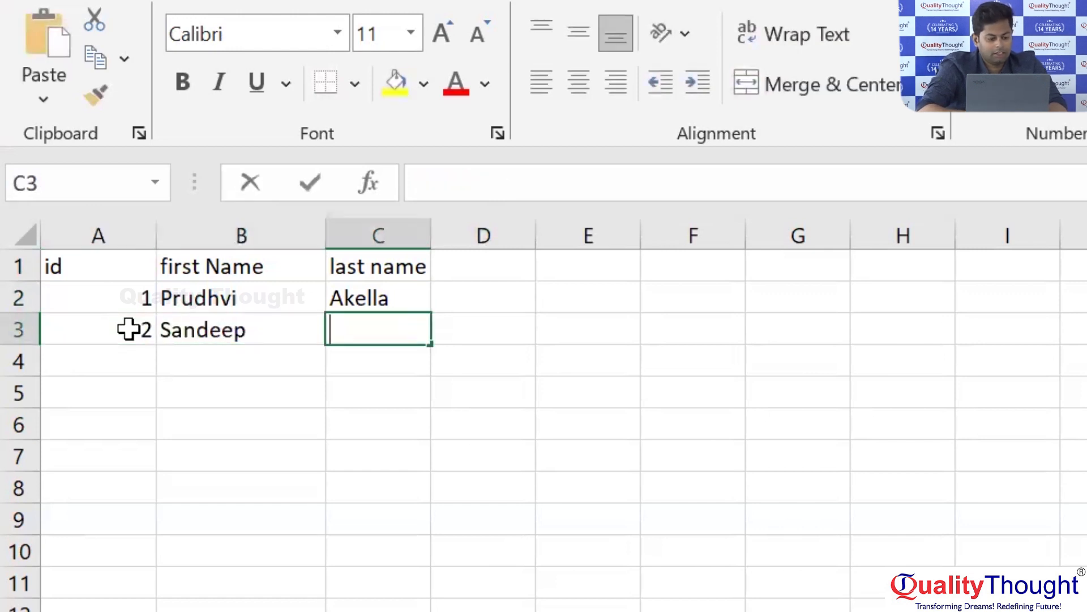
{"action": "key", "text": "Tab"}
{"action": "key", "text": "Tab"}
Enter id 3 in cell A4 with the third employee's first name in B4 and last name in C4.
{"action": "left_click", "coordinate": [131, 365]}
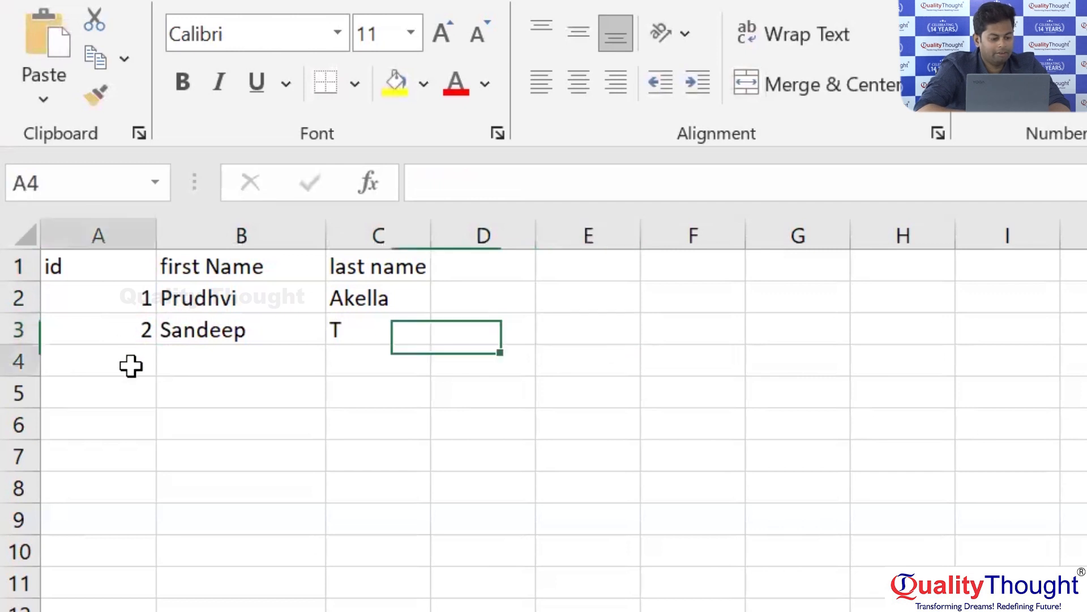
{"action": "type", "text": "3"}
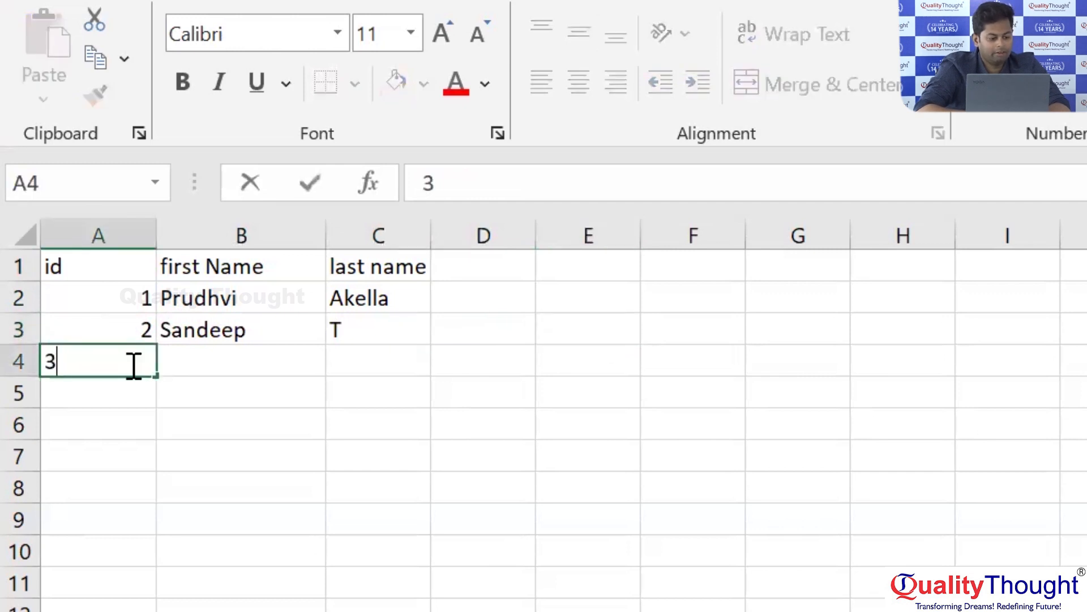
{"action": "left_click", "coordinate": [183, 364]}
{"action": "type", "text": "Anil"}
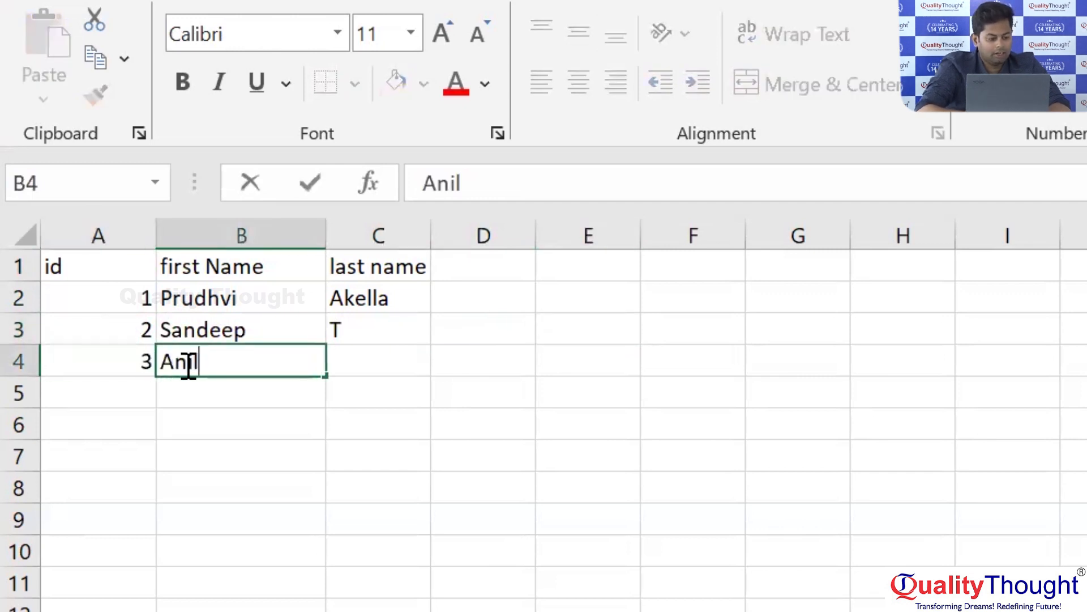
{"action": "key", "text": "Tab"}
{"action": "type", "text": "K"}
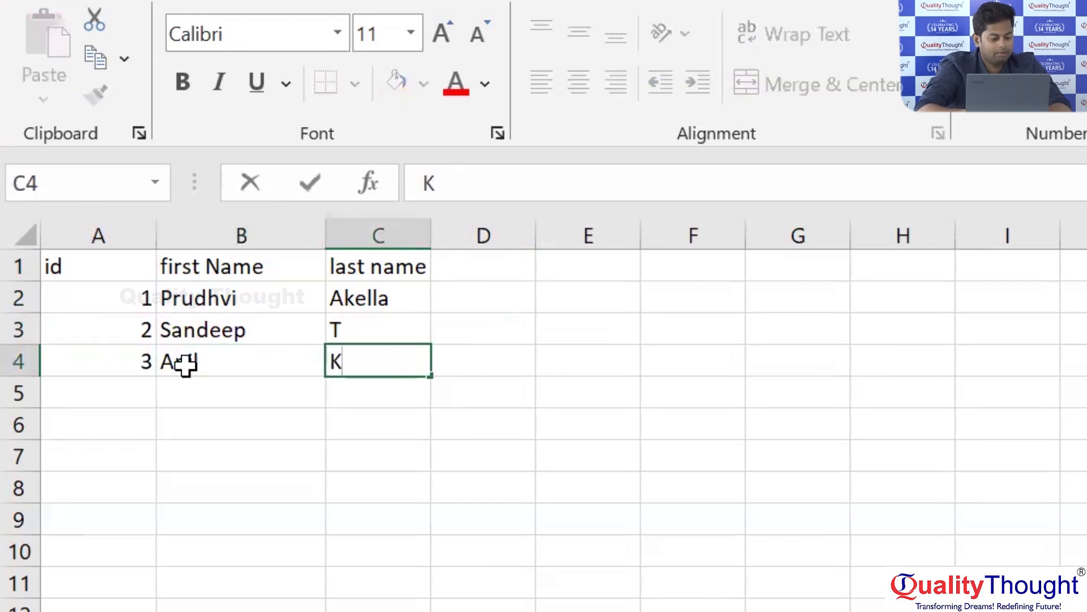
{"action": "key", "text": "Return"}
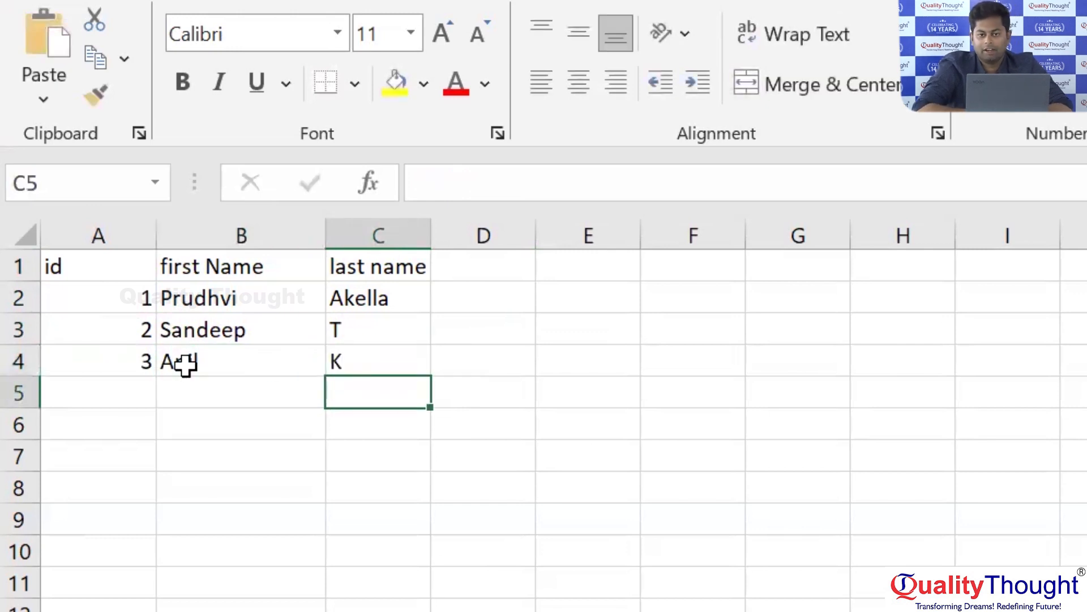
Highlight the headings in A1:C1 and the employee records in A2:C4 to compare them.
{"action": "left_click_drag", "start_coordinate": [94, 262], "coordinate": [401, 260]}
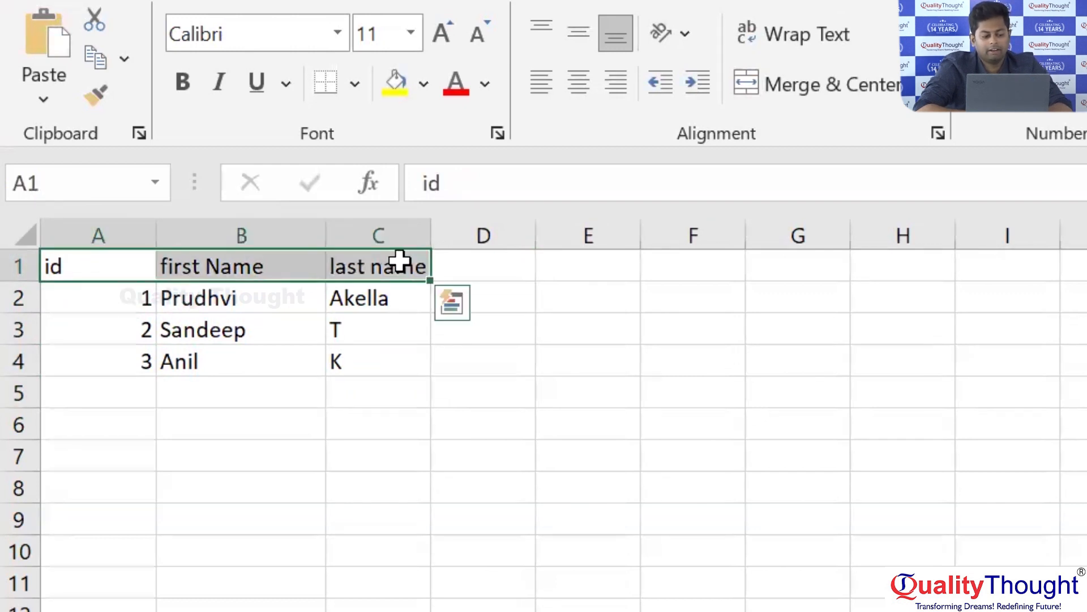
{"action": "left_click_drag", "start_coordinate": [96, 300], "coordinate": [382, 364]}
{"action": "left_click_drag", "start_coordinate": [89, 262], "coordinate": [391, 260]}
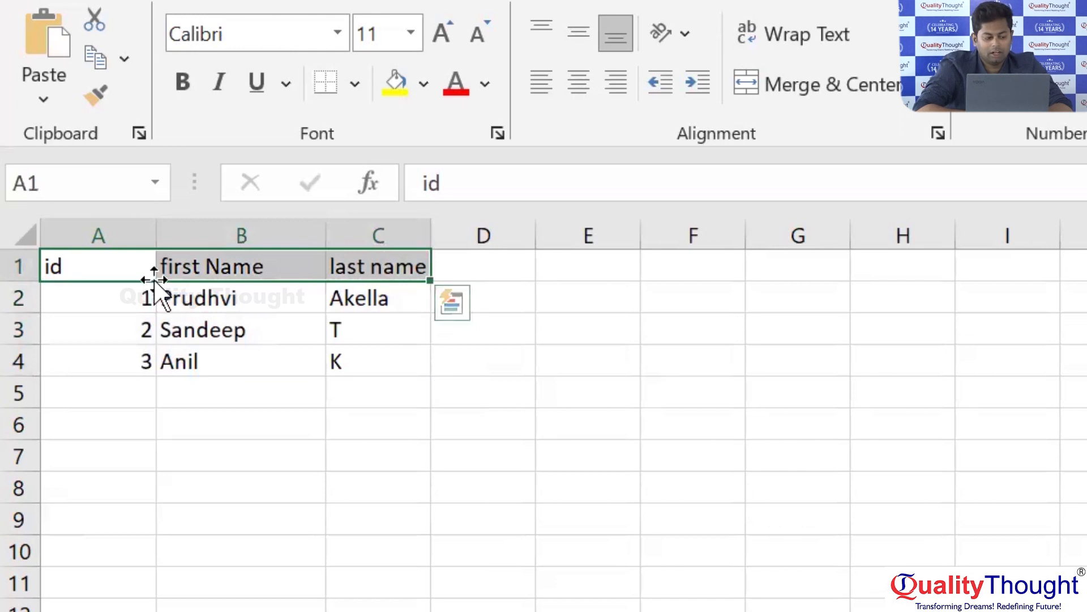
{"action": "left_click_drag", "start_coordinate": [99, 223], "coordinate": [387, 213]}
{"action": "left_click", "coordinate": [287, 328]}
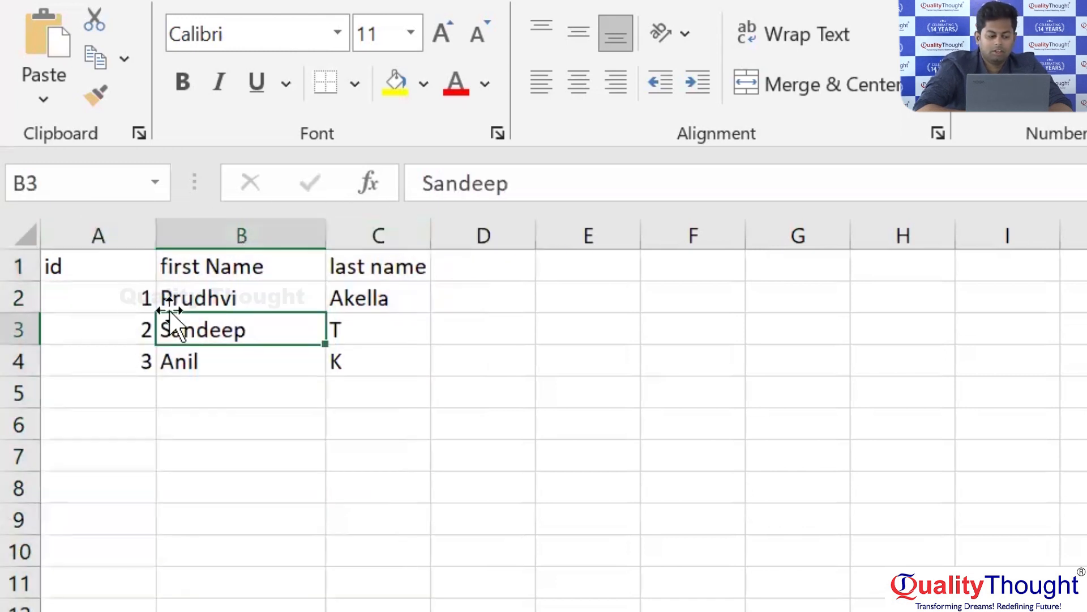
Make the headings in A1:C1 bold.
{"action": "left_click", "coordinate": [87, 267]}
{"action": "left_click_drag", "start_coordinate": [248, 261], "coordinate": [381, 252]}
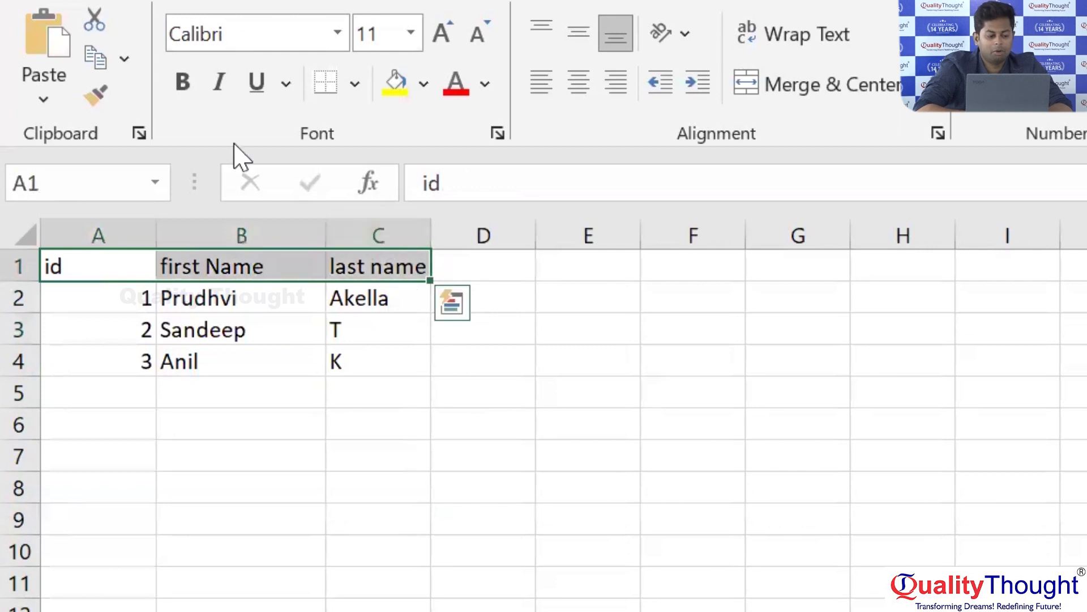
{"action": "left_click", "coordinate": [184, 83]}
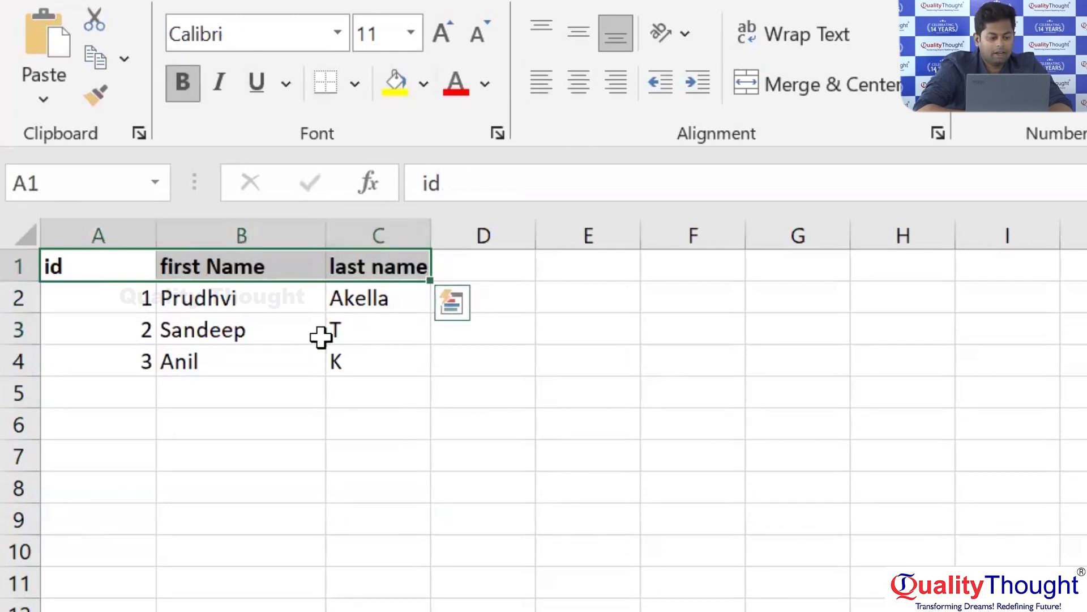
{"action": "left_click", "coordinate": [313, 356]}
Highlight the bold heading cells and the entire record rows 2 to 4.
{"action": "left_click_drag", "start_coordinate": [112, 272], "coordinate": [378, 251]}
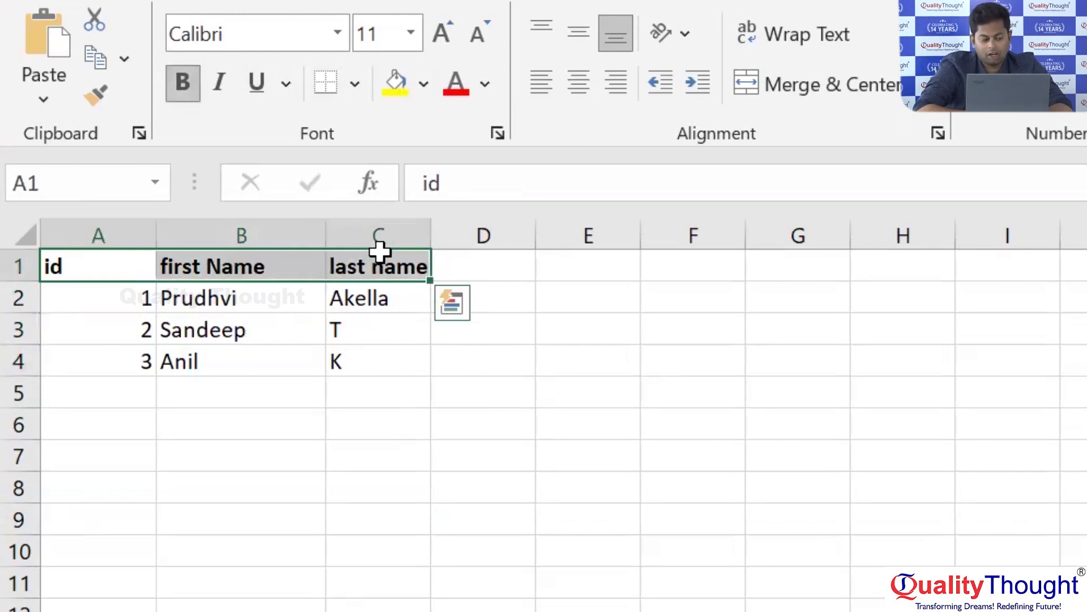
{"action": "left_click_drag", "start_coordinate": [17, 296], "coordinate": [34, 365]}
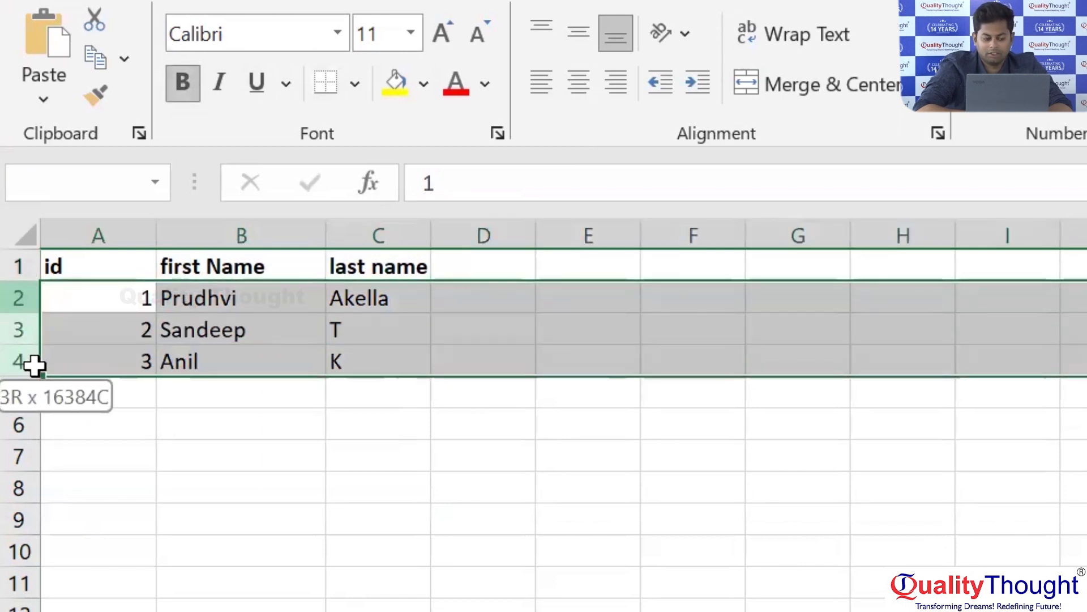
{"action": "left_click_drag", "start_coordinate": [34, 365], "coordinate": [29, 367]}
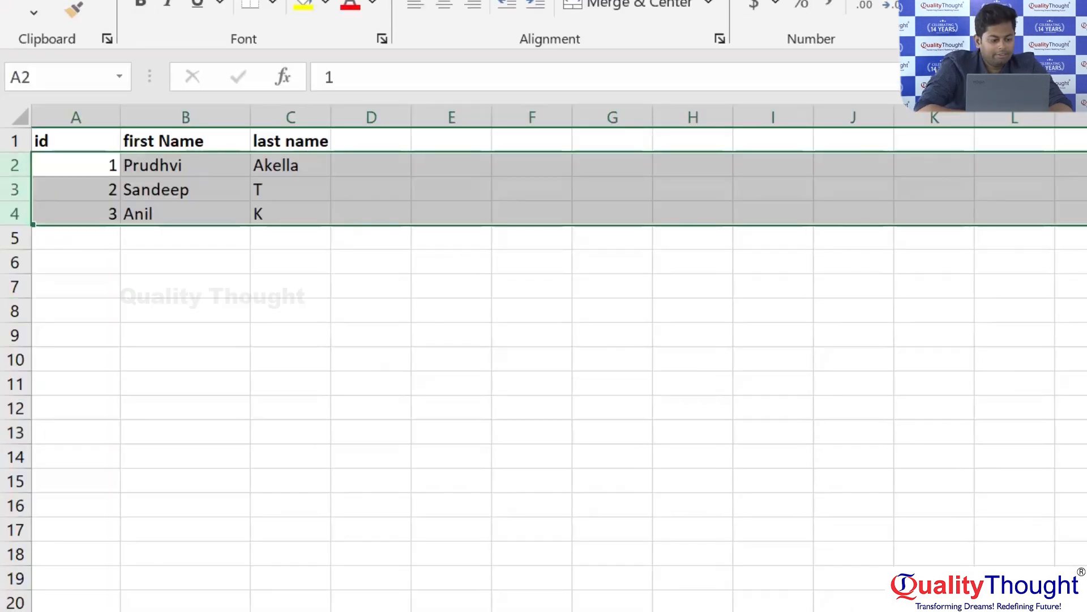
{"action": "left_click", "coordinate": [91, 168]}
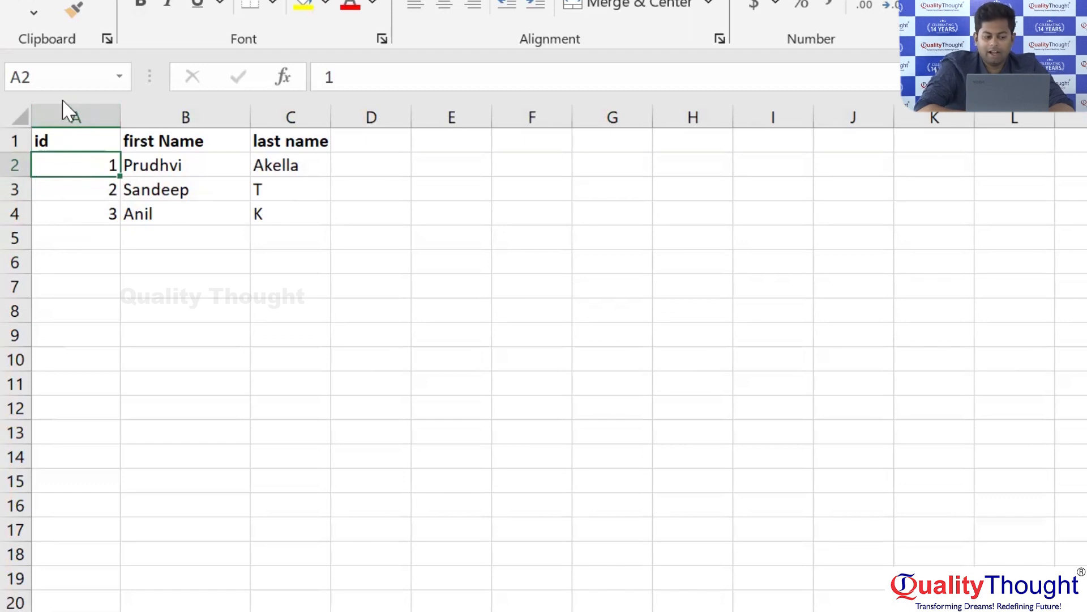
Highlight the cells below the id, first Name and last name headings, one column at a time.
{"action": "left_click_drag", "start_coordinate": [60, 164], "coordinate": [92, 409]}
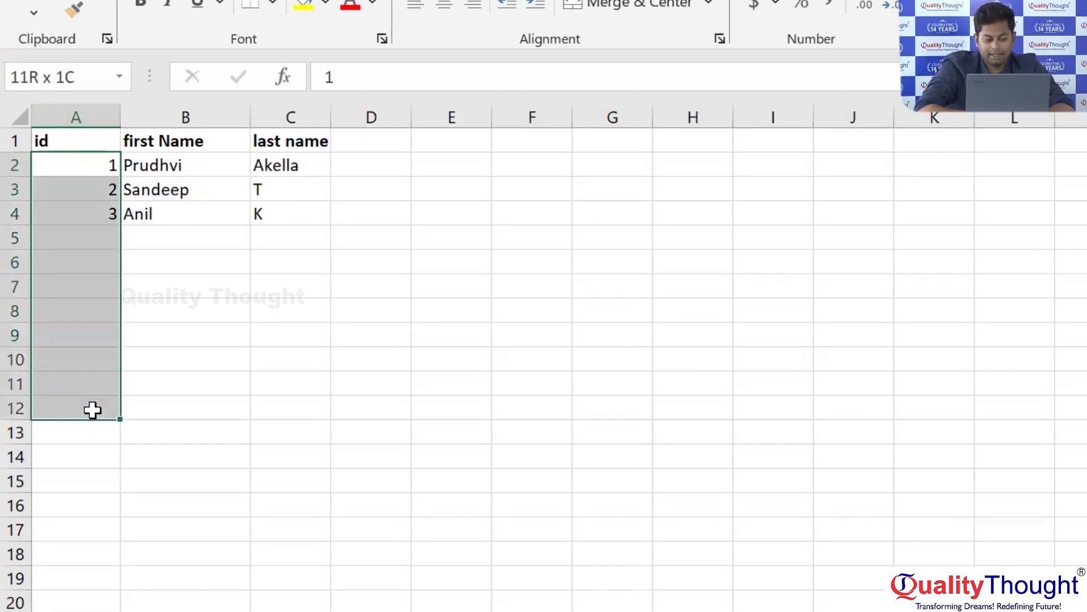
{"action": "left_click", "coordinate": [68, 167]}
{"action": "left_click_drag", "start_coordinate": [69, 167], "coordinate": [82, 432]}
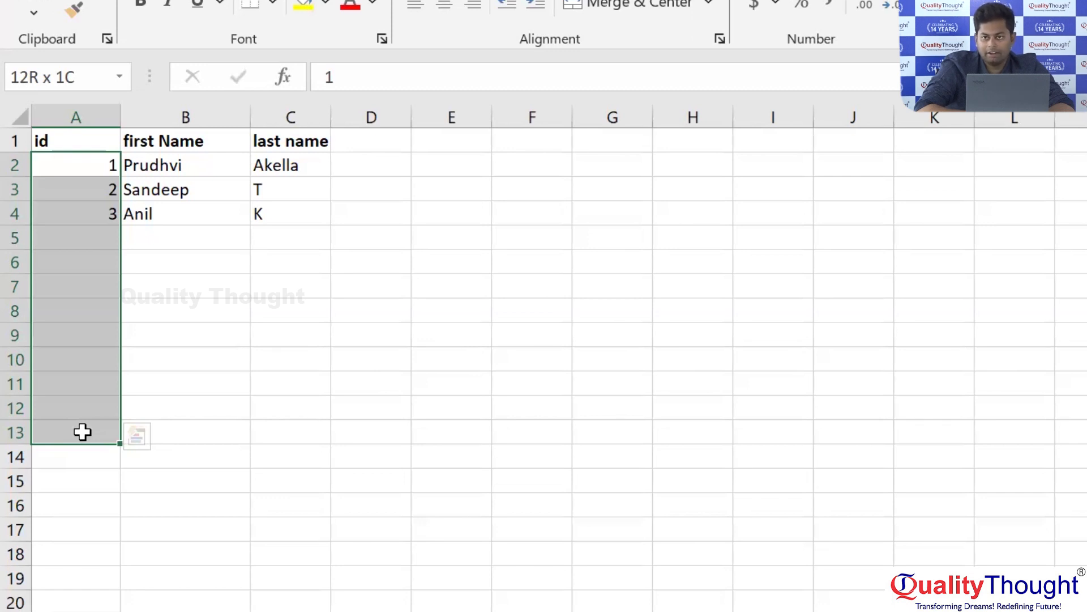
{"action": "left_click_drag", "start_coordinate": [82, 432], "coordinate": [82, 432]}
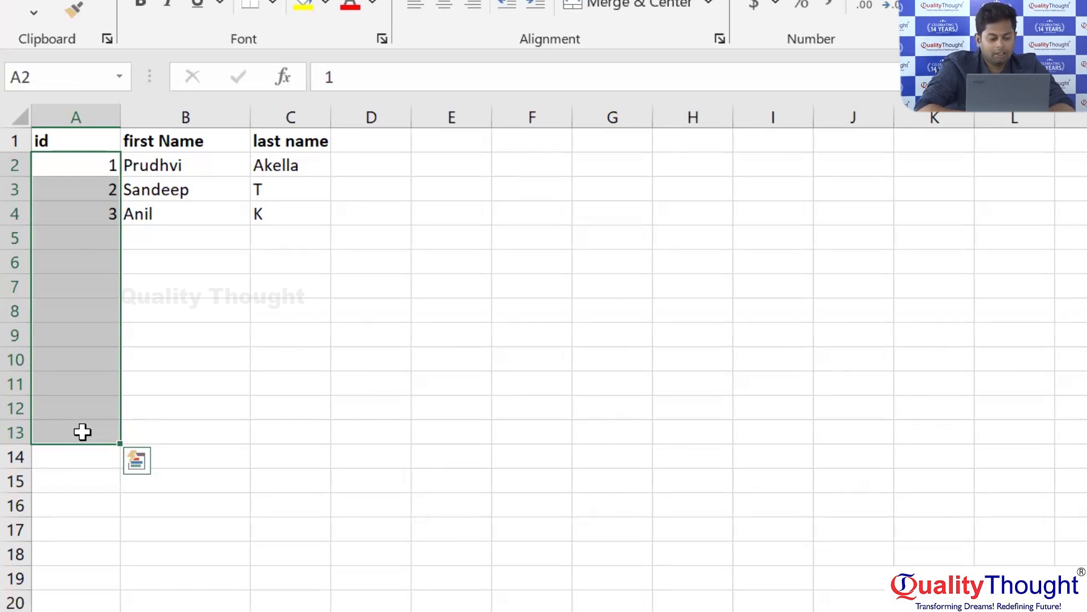
{"action": "left_click_drag", "start_coordinate": [211, 167], "coordinate": [212, 366]}
{"action": "left_click_drag", "start_coordinate": [291, 164], "coordinate": [300, 354]}
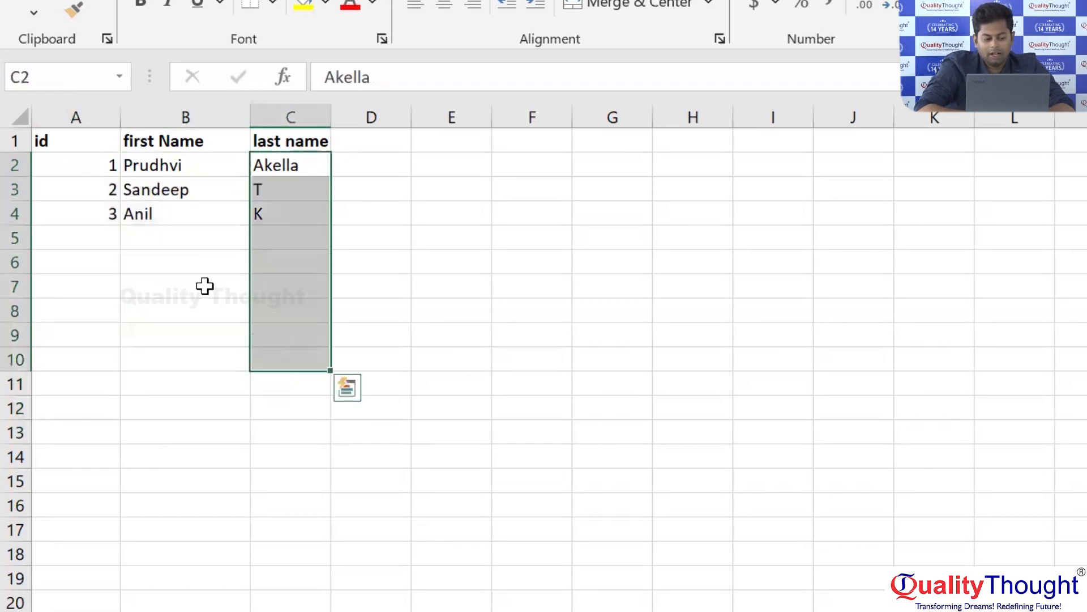
Highlight the text inside cell B2 and the first names in B2:B4 to examine their data type.
{"action": "double_click", "coordinate": [132, 164]}
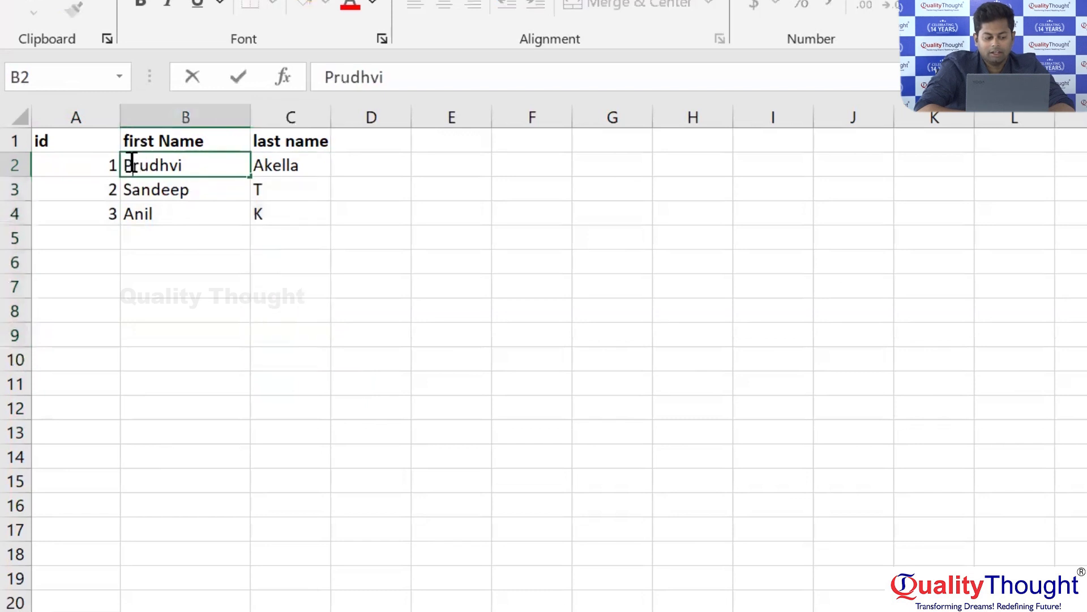
{"action": "left_click_drag", "start_coordinate": [125, 165], "coordinate": [189, 169]}
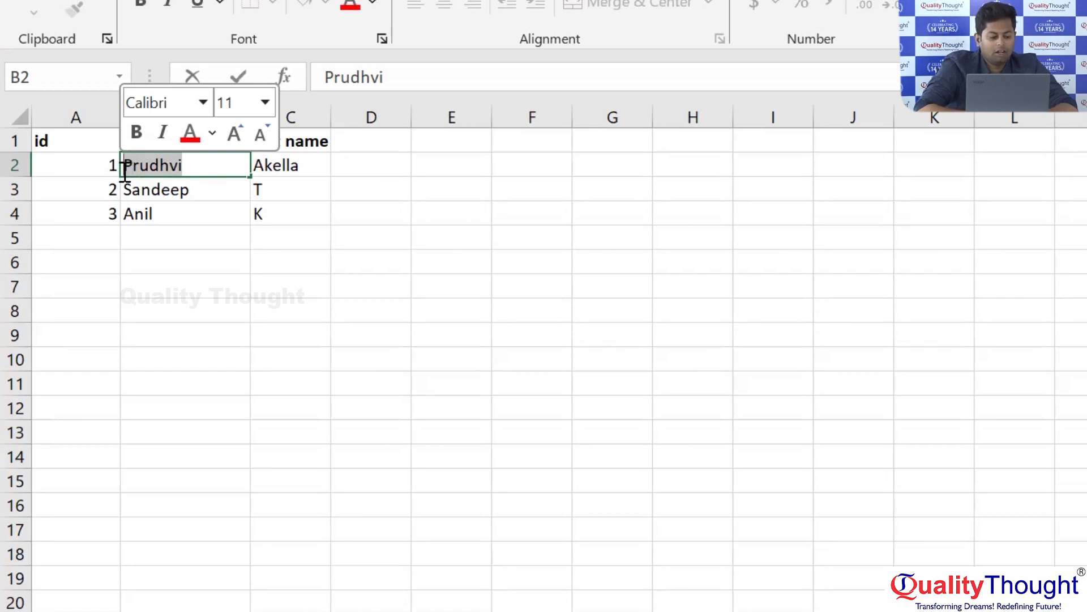
{"action": "left_click", "coordinate": [148, 180]}
{"action": "left_click_drag", "start_coordinate": [146, 161], "coordinate": [154, 215]}
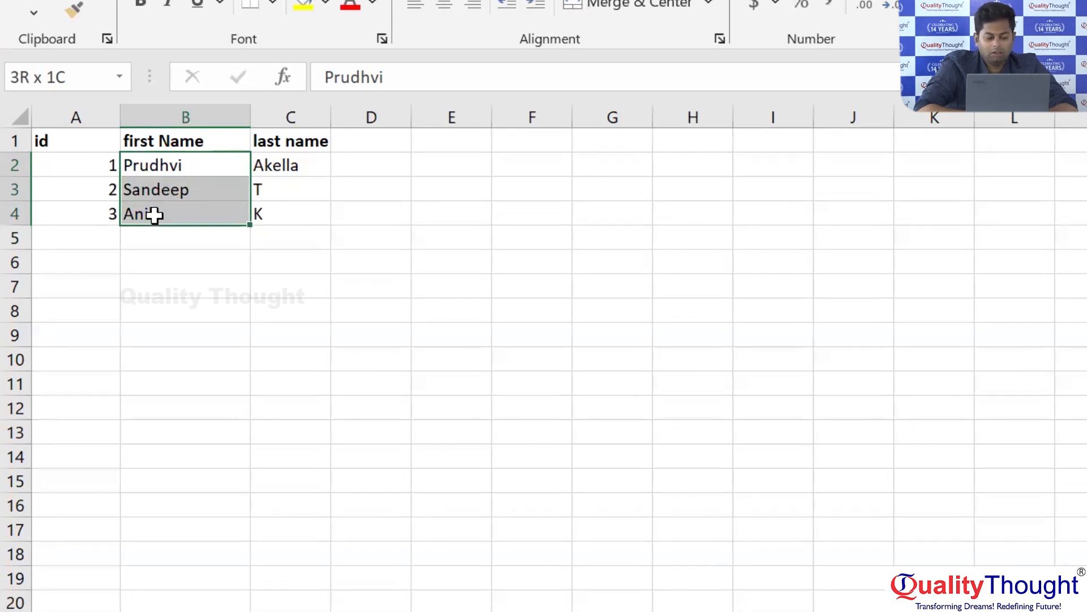
{"action": "left_click_drag", "start_coordinate": [154, 214], "coordinate": [154, 214]}
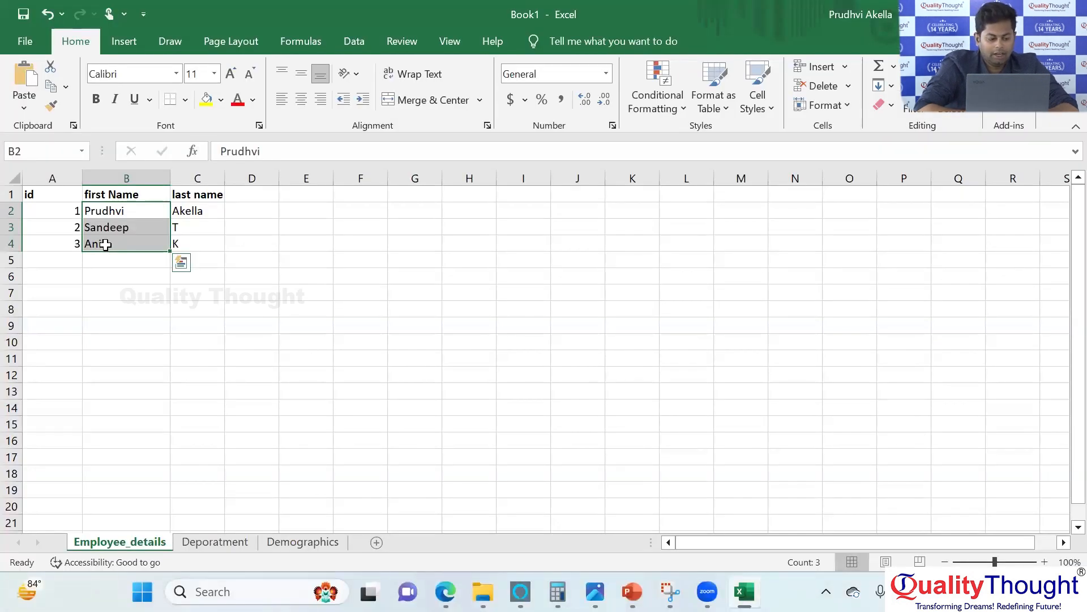
Highlight the last names in C2:C4, the ids in A2:A4 and the name cells B2:C4 to compare their data.
{"action": "left_click_drag", "start_coordinate": [207, 211], "coordinate": [206, 245]}
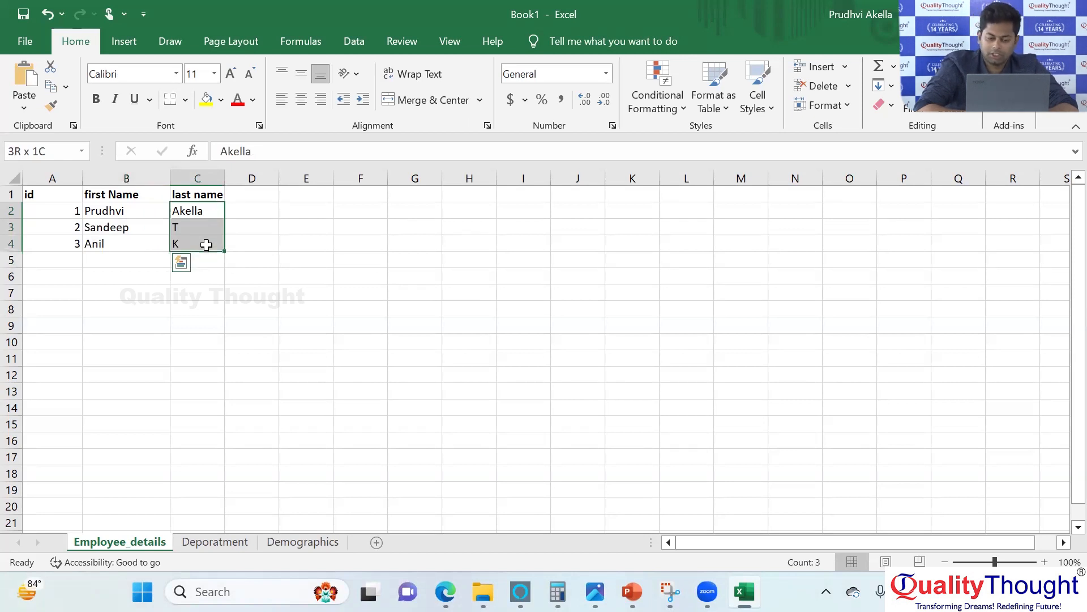
{"action": "left_click_drag", "start_coordinate": [207, 245], "coordinate": [206, 245]}
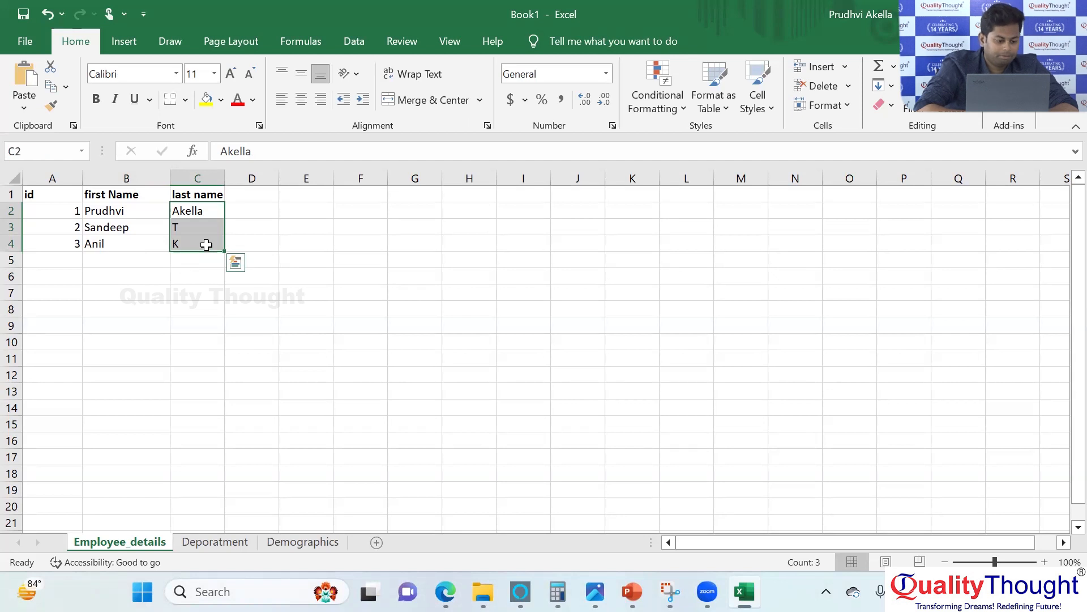
{"action": "left_click", "coordinate": [192, 215]}
{"action": "left_click", "coordinate": [56, 216]}
{"action": "left_click_drag", "start_coordinate": [56, 216], "coordinate": [55, 251]}
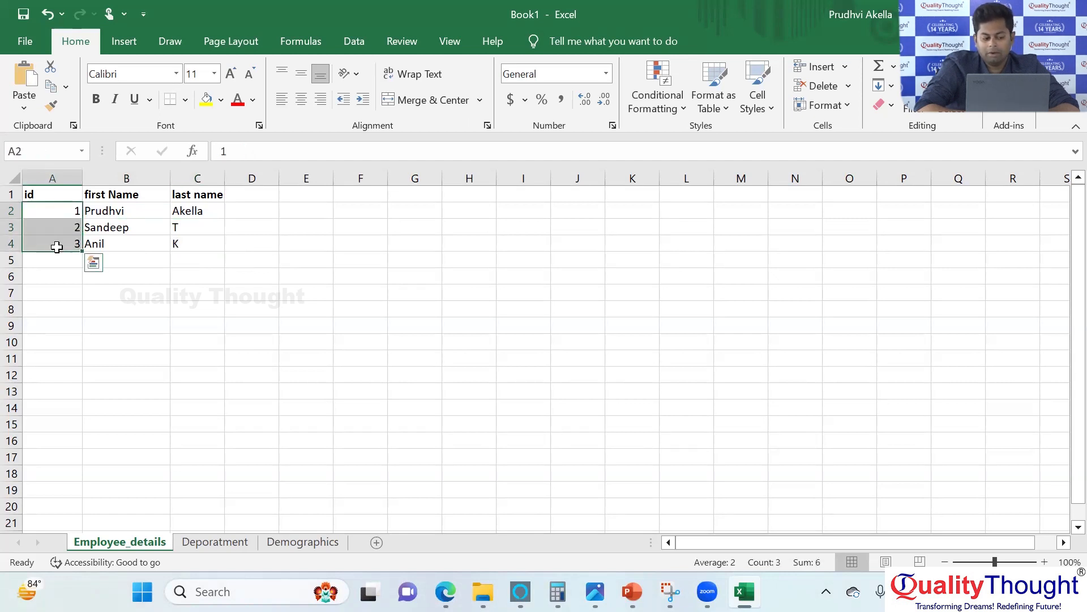
{"action": "left_click_drag", "start_coordinate": [102, 211], "coordinate": [203, 243]}
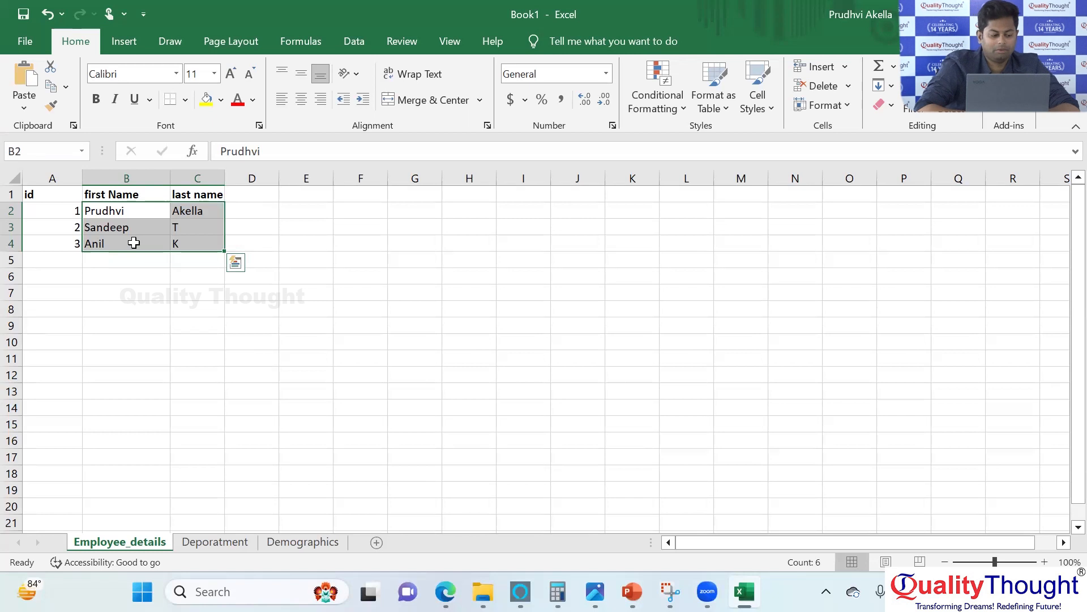
Apply the Number format to the whole id column A.
{"action": "left_click", "coordinate": [53, 175]}
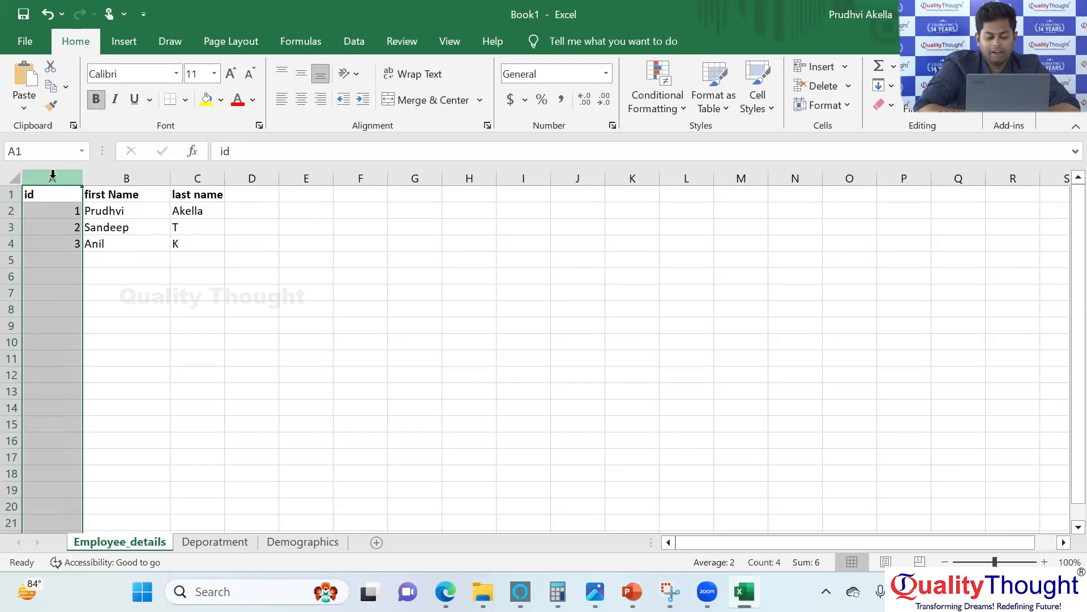
{"action": "left_click", "coordinate": [52, 175]}
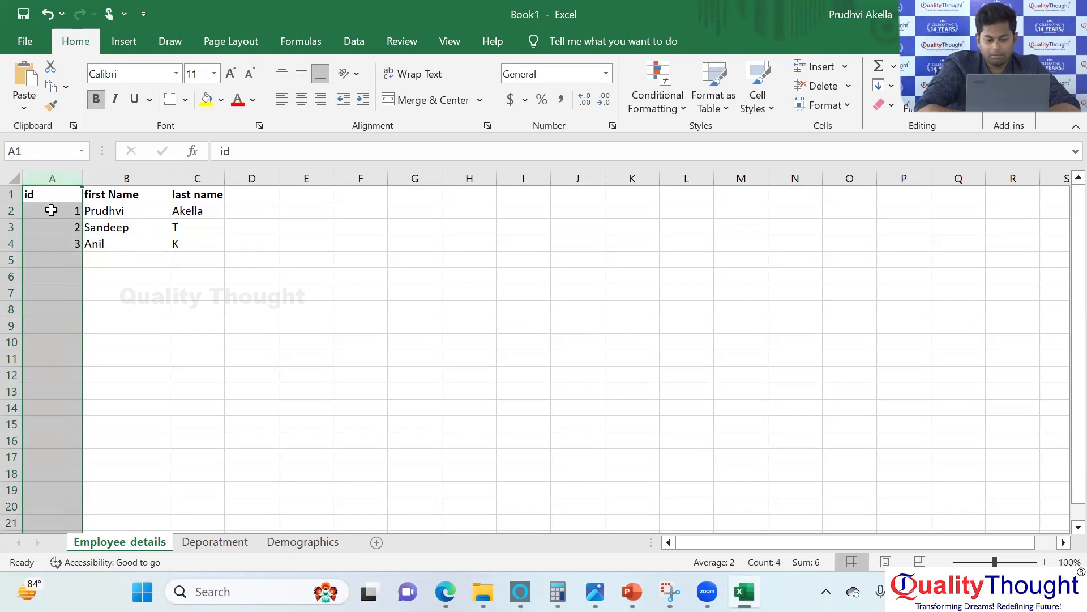
{"action": "left_click", "coordinate": [606, 74]}
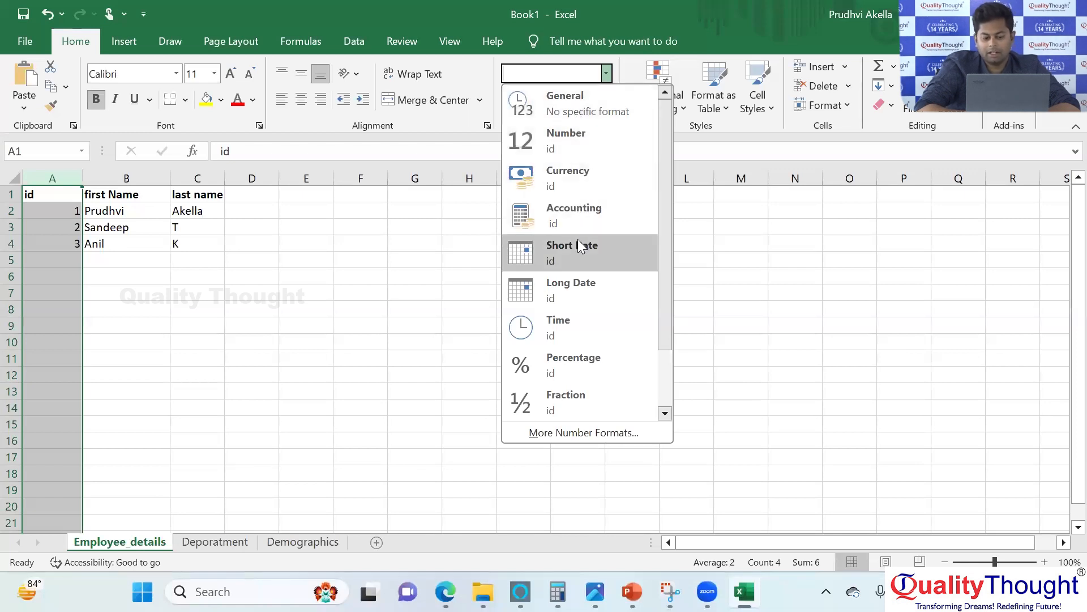
{"action": "left_click", "coordinate": [563, 148]}
{"action": "left_click", "coordinate": [173, 306]}
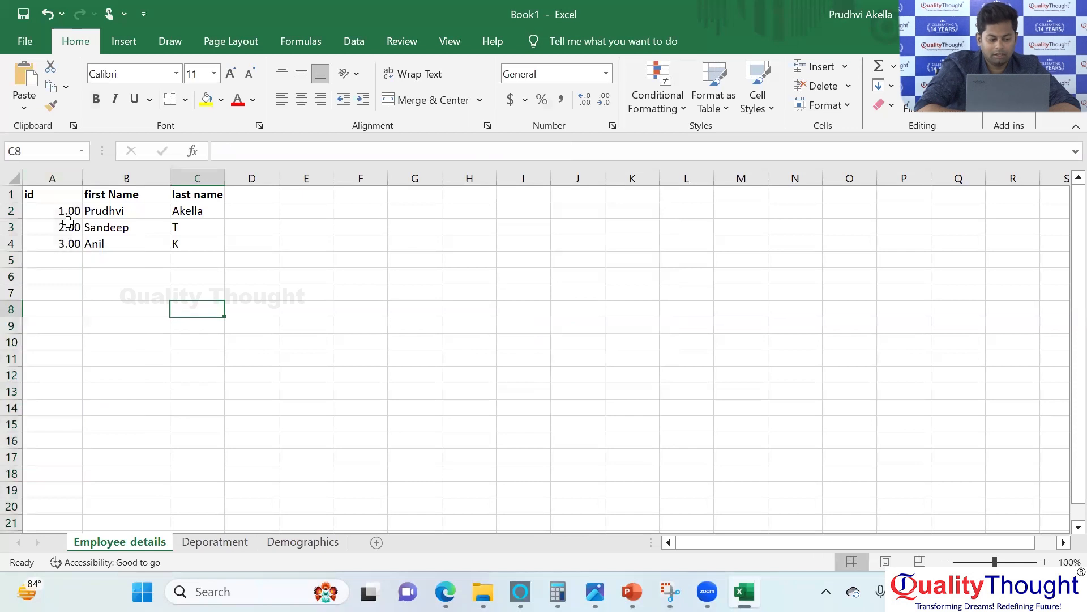
Set the number format of id cell A2 to 0 decimal places.
{"action": "left_click_drag", "start_coordinate": [63, 208], "coordinate": [74, 246]}
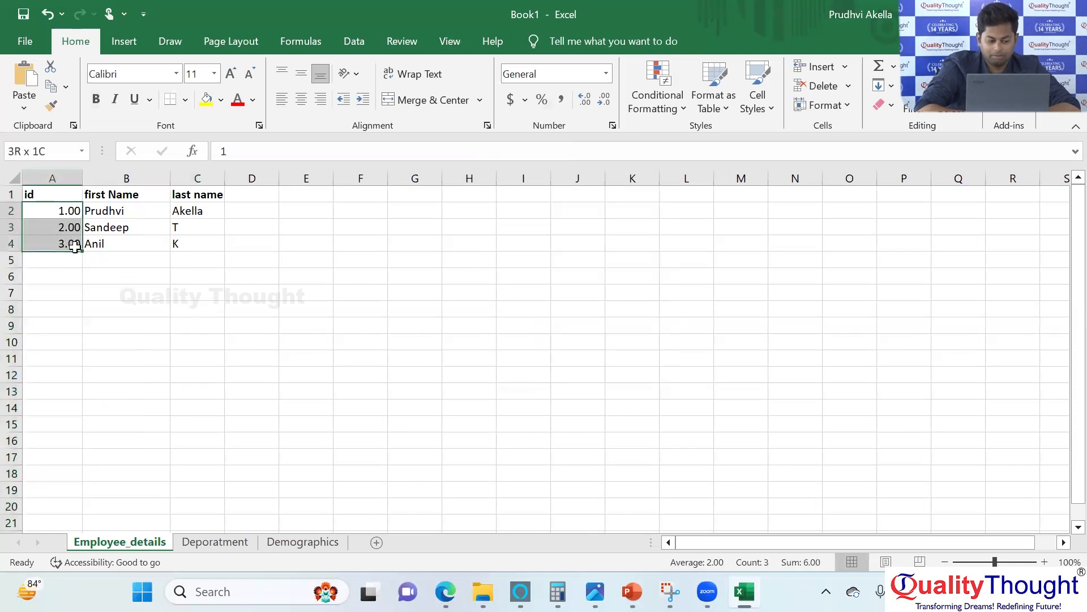
{"action": "right_click", "coordinate": [74, 246]}
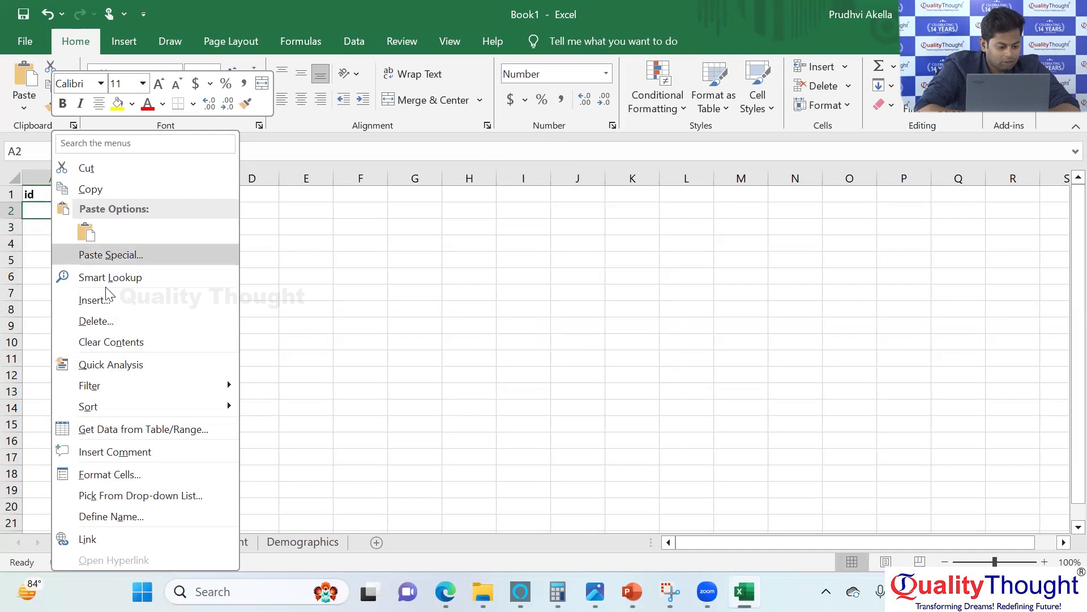
{"action": "left_click", "coordinate": [108, 474]}
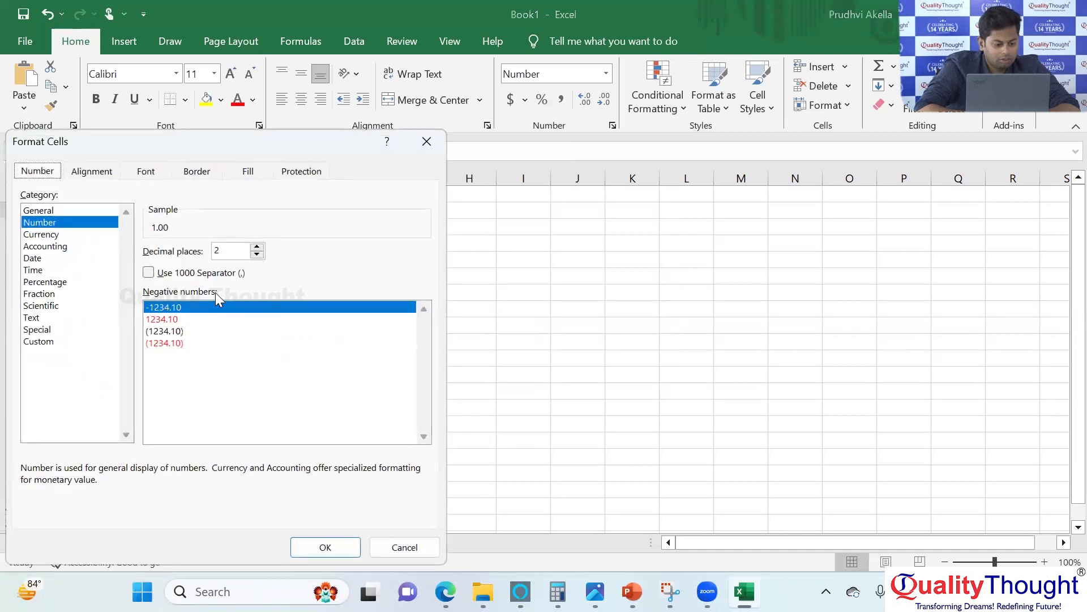
{"action": "left_click", "coordinate": [258, 247]}
{"action": "left_click", "coordinate": [257, 247]}
{"action": "left_click", "coordinate": [257, 254]}
{"action": "left_click", "coordinate": [257, 253]}
{"action": "left_click", "coordinate": [257, 254]}
{"action": "left_click", "coordinate": [257, 254]}
{"action": "left_click", "coordinate": [333, 554]}
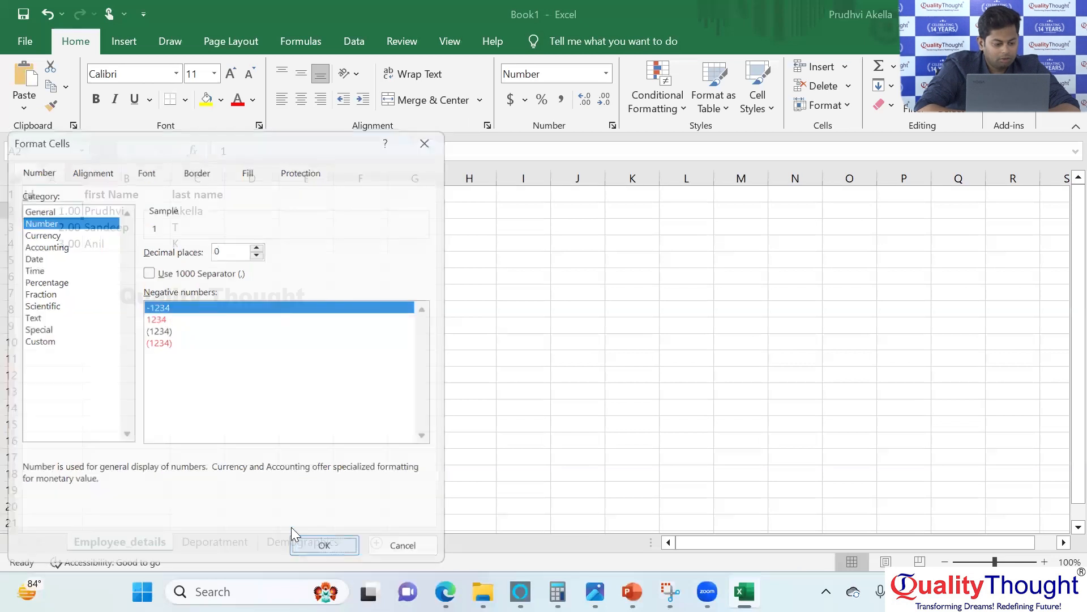
Copy the number formatting of A2 to the cells below it in the id column with Format Painter.
{"action": "mouse_move", "coordinate": [58, 213]}
{"action": "left_mouse_down"}
{"action": "mouse_move", "coordinate": [53, 195]}
{"action": "mouse_move", "coordinate": [75, 374]}
{"action": "left_mouse_up"}
{"action": "left_click", "coordinate": [51, 106]}
{"action": "left_click", "coordinate": [144, 343]}
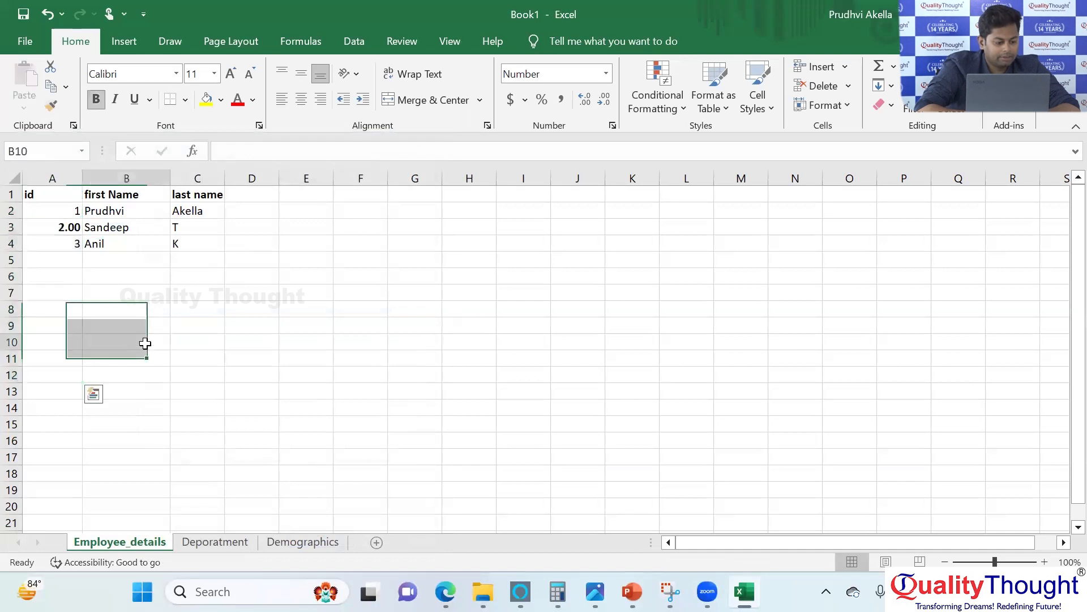
Set the number format of id cell A3 to 0 decimal places.
{"action": "left_click", "coordinate": [51, 230]}
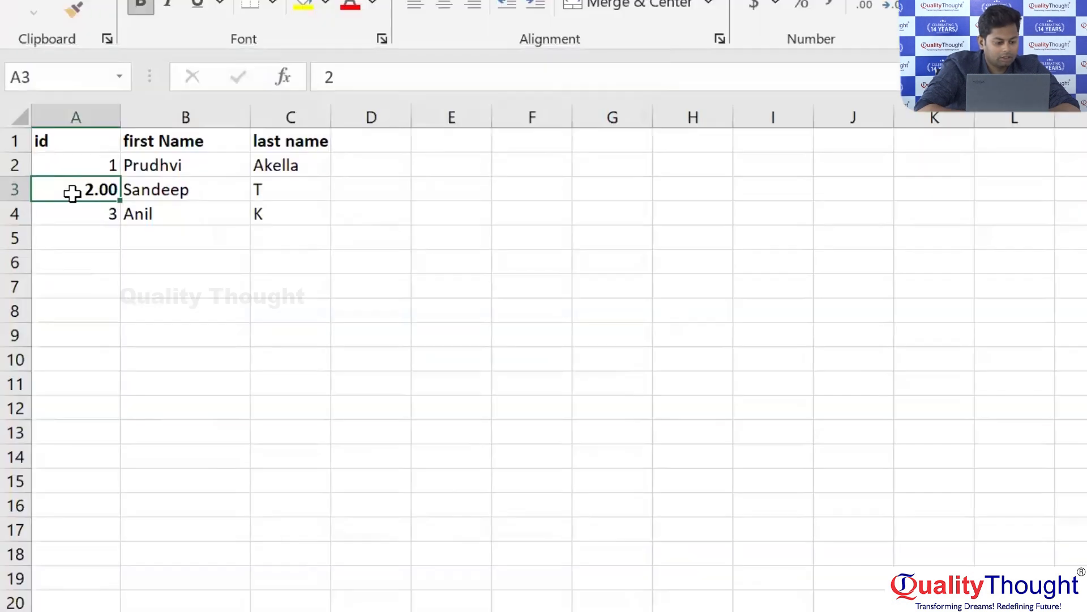
{"action": "right_click", "coordinate": [51, 229]}
{"action": "left_click", "coordinate": [158, 561]}
{"action": "left_click", "coordinate": [378, 219]}
{"action": "left_click", "coordinate": [379, 219]}
{"action": "left_click", "coordinate": [379, 229]}
{"action": "left_click", "coordinate": [378, 228]}
{"action": "left_click", "coordinate": [379, 228]}
{"action": "left_click", "coordinate": [379, 229]}
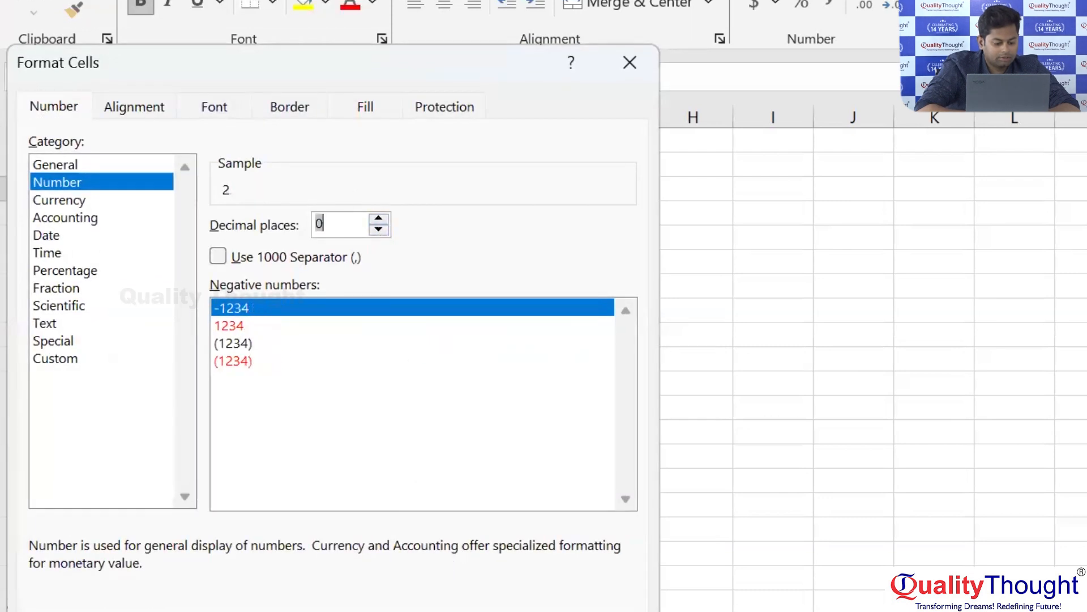
{"action": "key", "text": "Return"}
{"action": "left_click", "coordinate": [178, 429]}
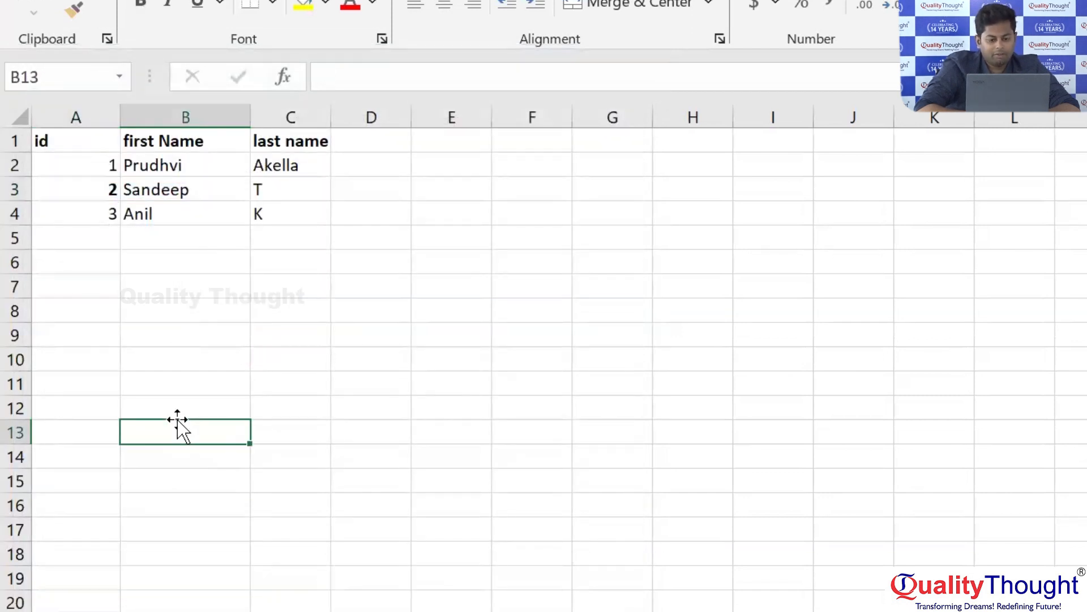
Highlight the id heading and cells A2:A11, and enter the text kkkkk as an id in A5.
{"action": "left_click", "coordinate": [70, 142]}
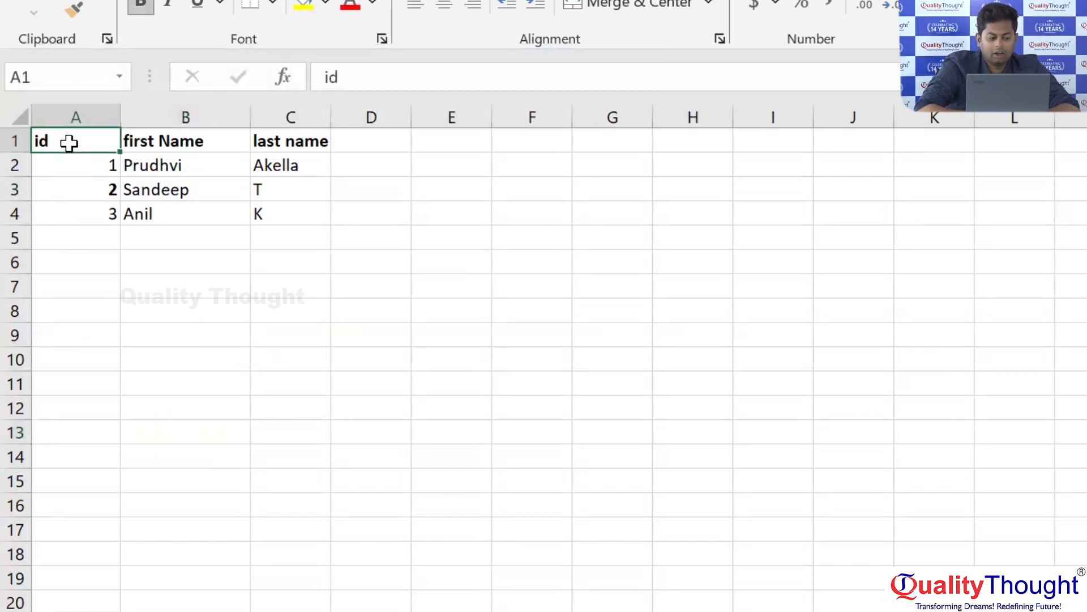
{"action": "left_click_drag", "start_coordinate": [68, 170], "coordinate": [63, 386]}
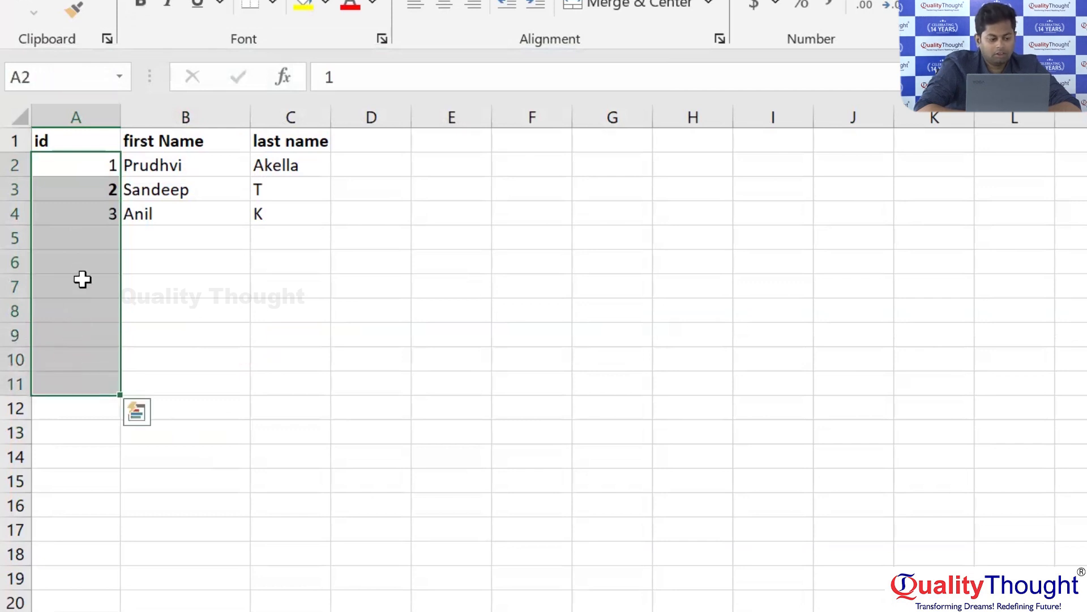
{"action": "left_click", "coordinate": [85, 234]}
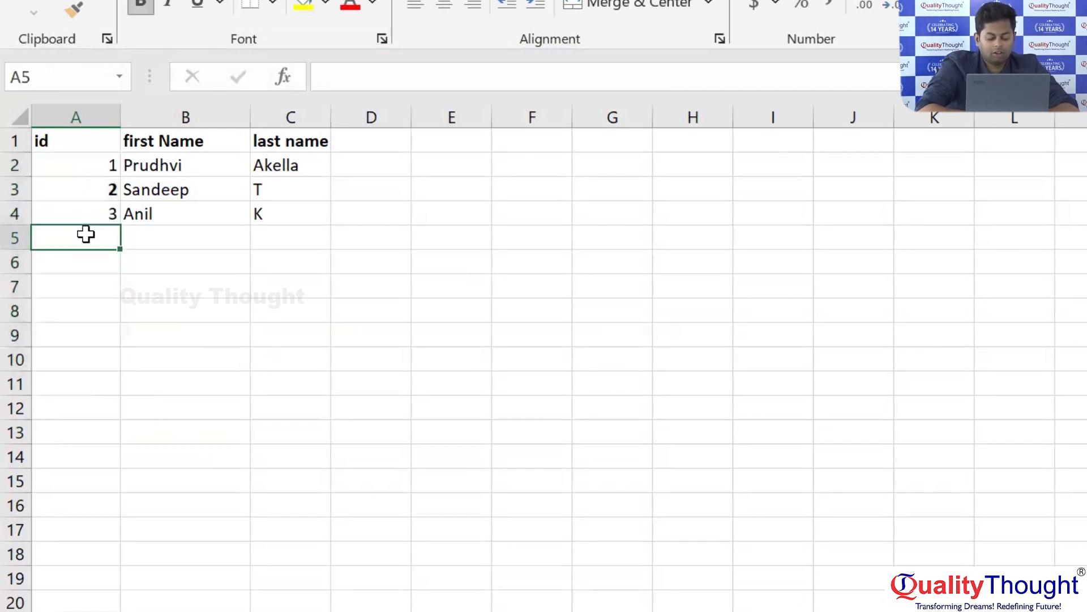
{"action": "type", "text": "kkkkk"}
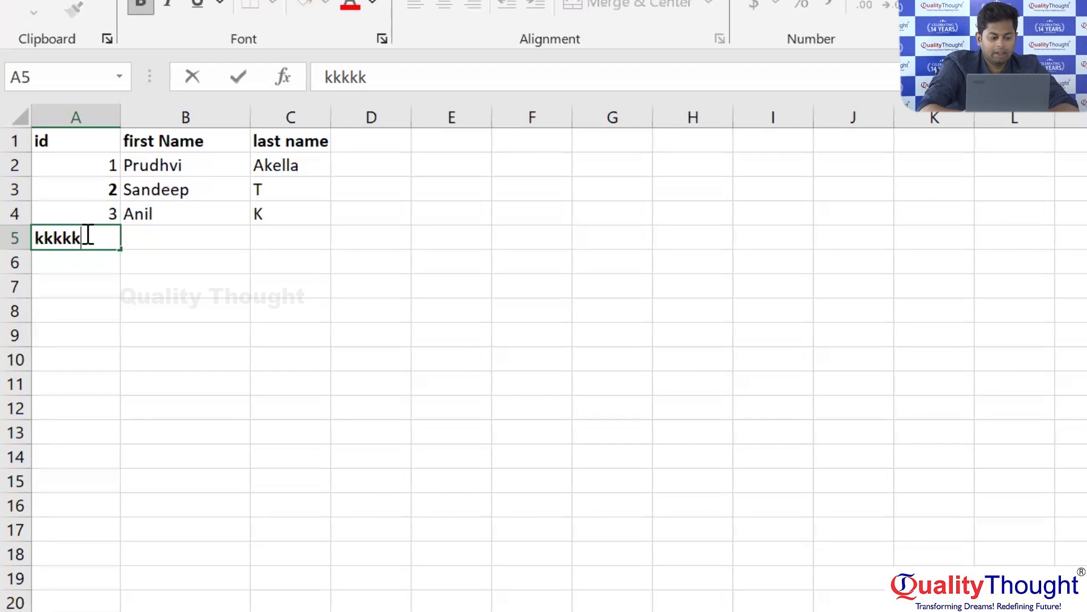
{"action": "key", "text": "Return"}
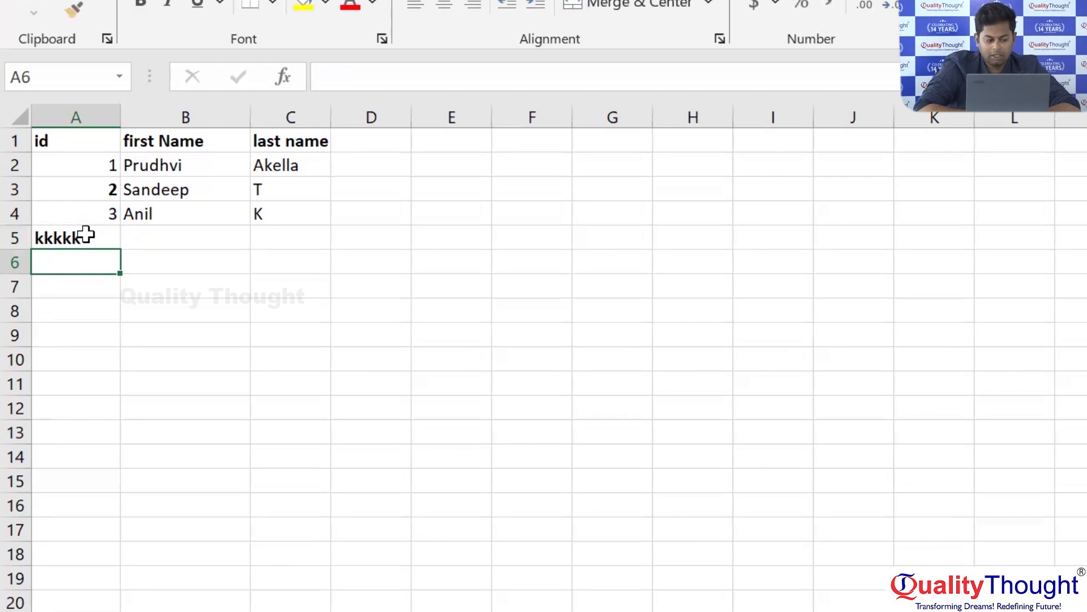
Complete the row 5 record with Kju as the first name and jjaj as the last name.
{"action": "left_click", "coordinate": [149, 234]}
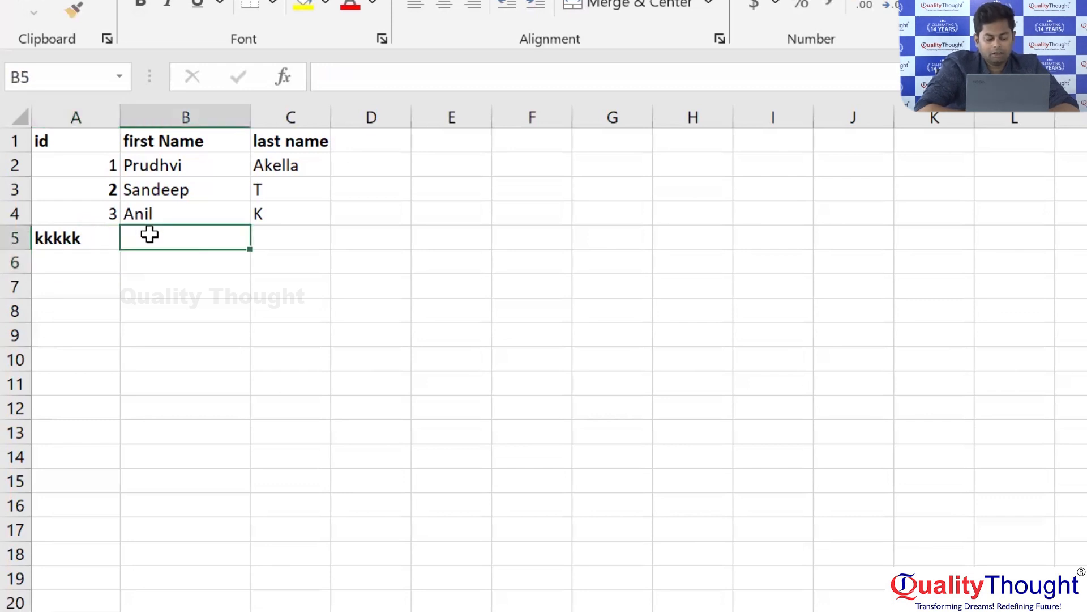
{"action": "left_click", "coordinate": [99, 237]}
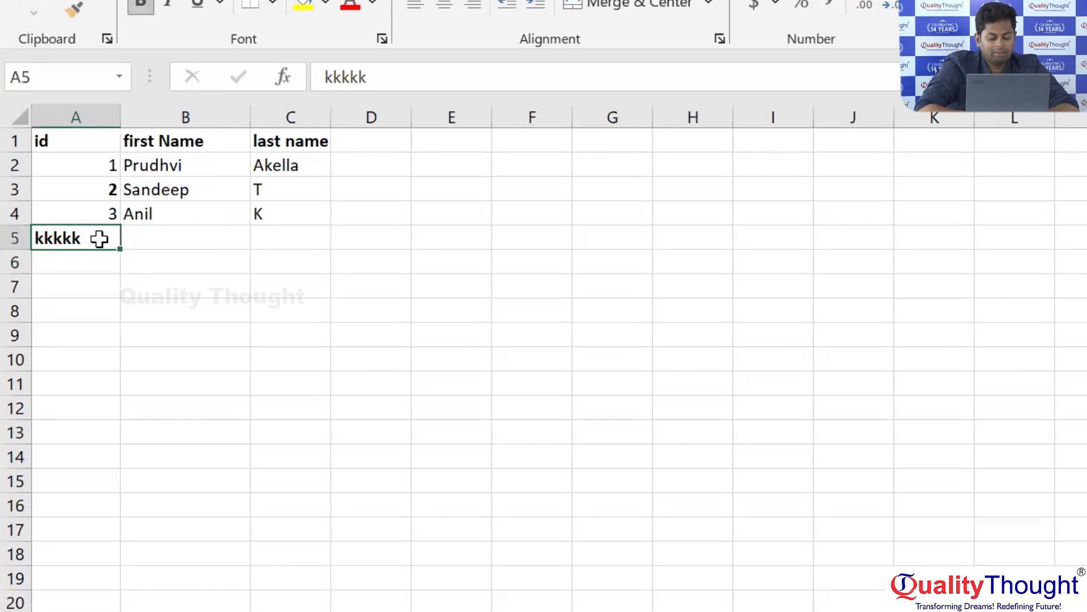
{"action": "left_click", "coordinate": [144, 238]}
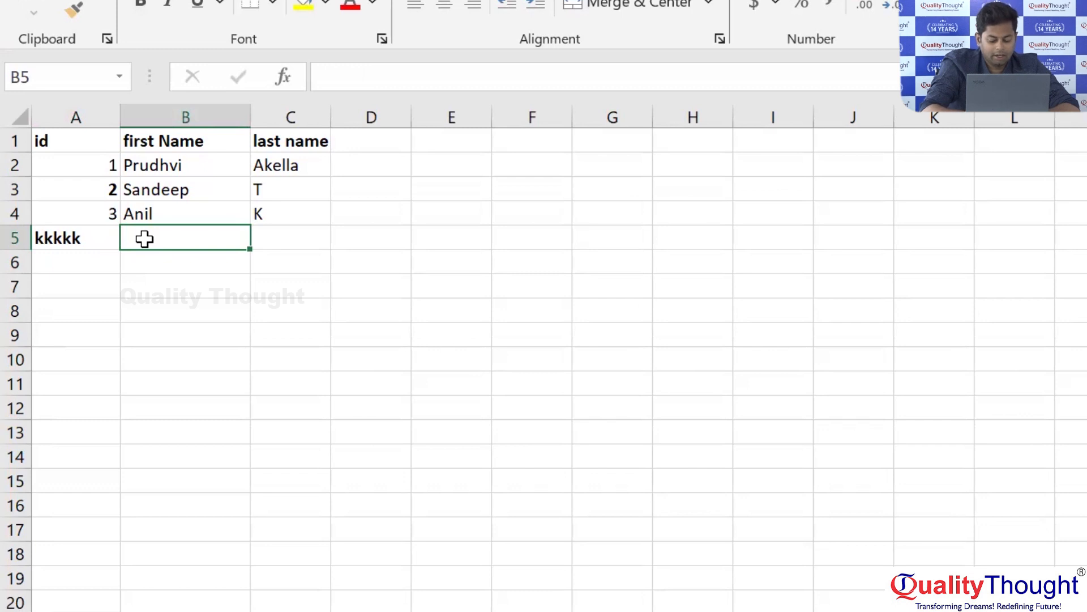
{"action": "type", "text": "Kju"}
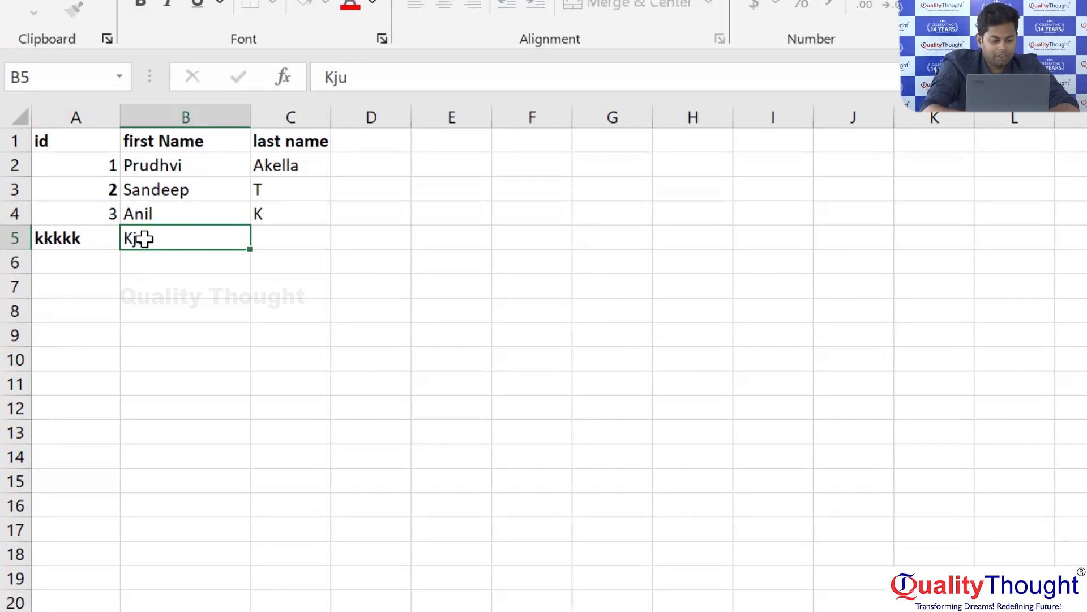
{"action": "key", "text": "Tab"}
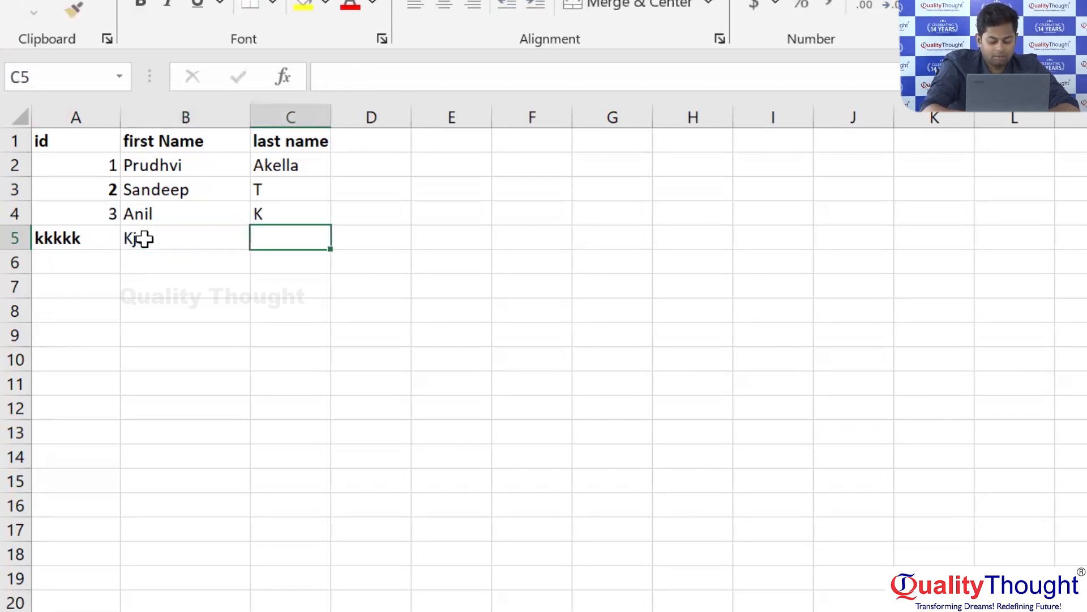
{"action": "type", "text": "jjaj"}
{"action": "key", "text": "Return"}
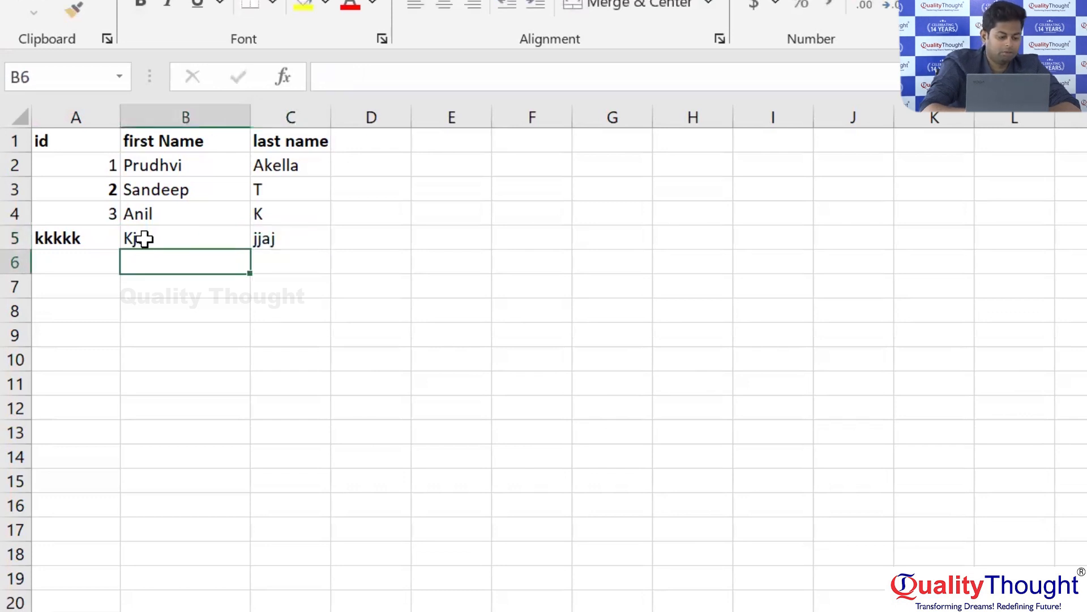
Highlight the whole of row 5 and its id cell A5 to examine the new record.
{"action": "left_click", "coordinate": [15, 240]}
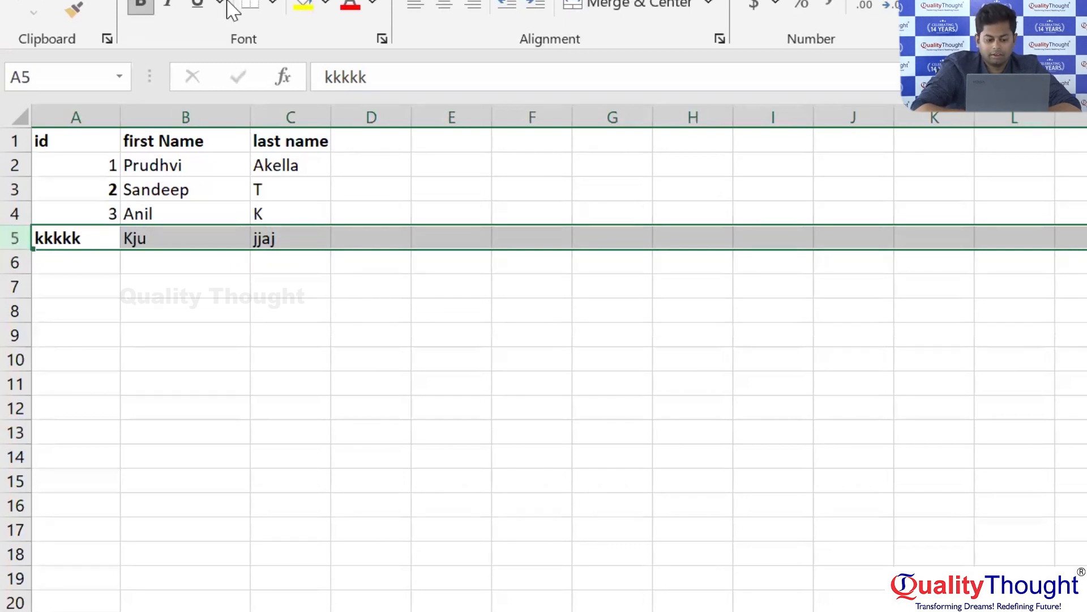
{"action": "key", "text": "ctrl+s"}
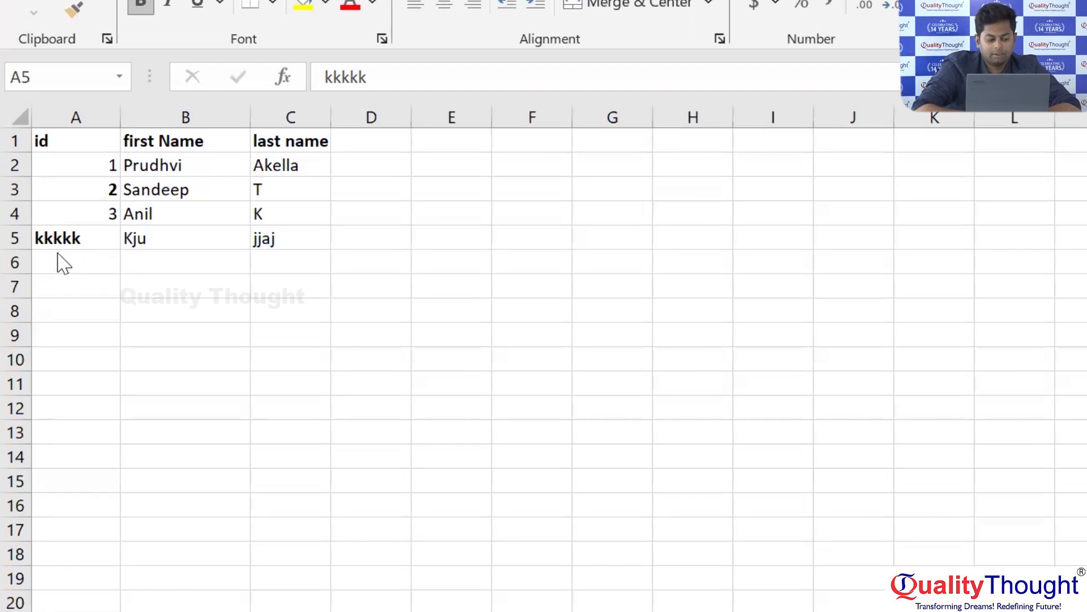
{"action": "left_click", "coordinate": [16, 238]}
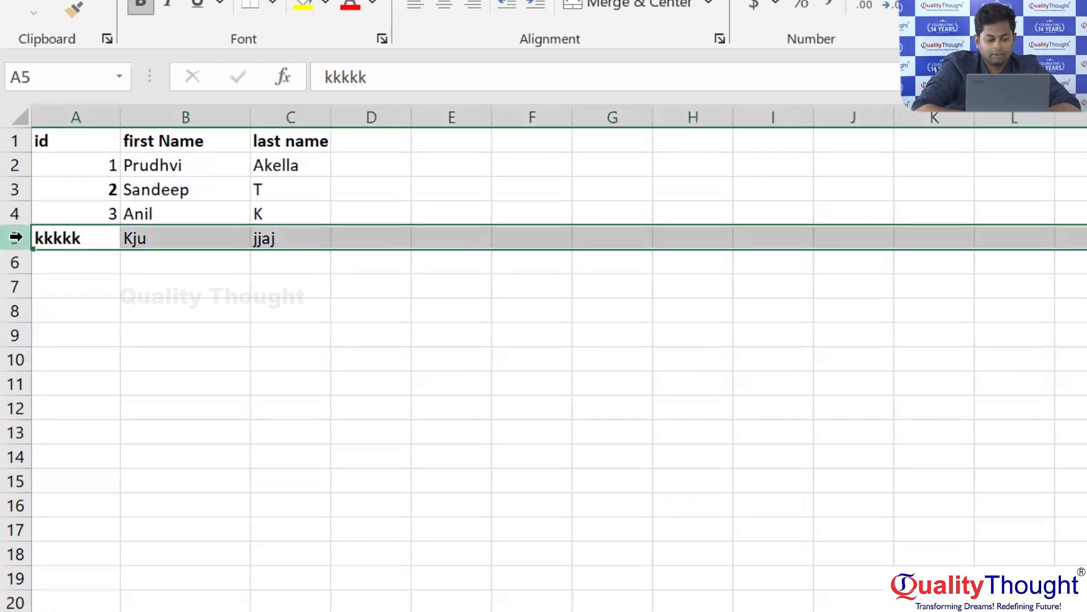
{"action": "left_click", "coordinate": [87, 237]}
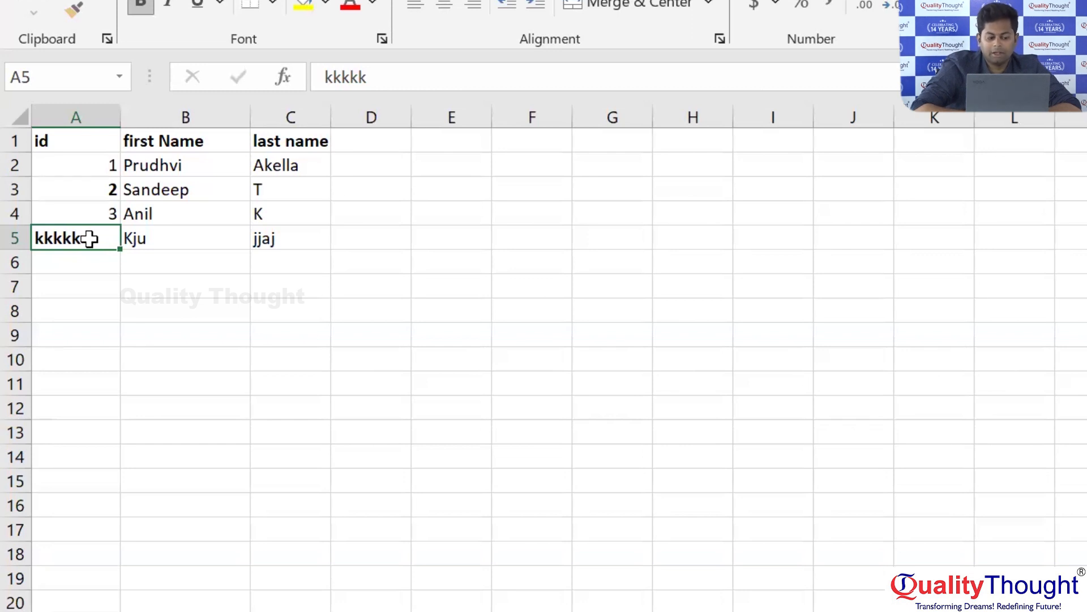
Highlight the id column, cells A1:A5 and cell B5 to compare the text id with the numeric ones.
{"action": "left_click", "coordinate": [49, 104]}
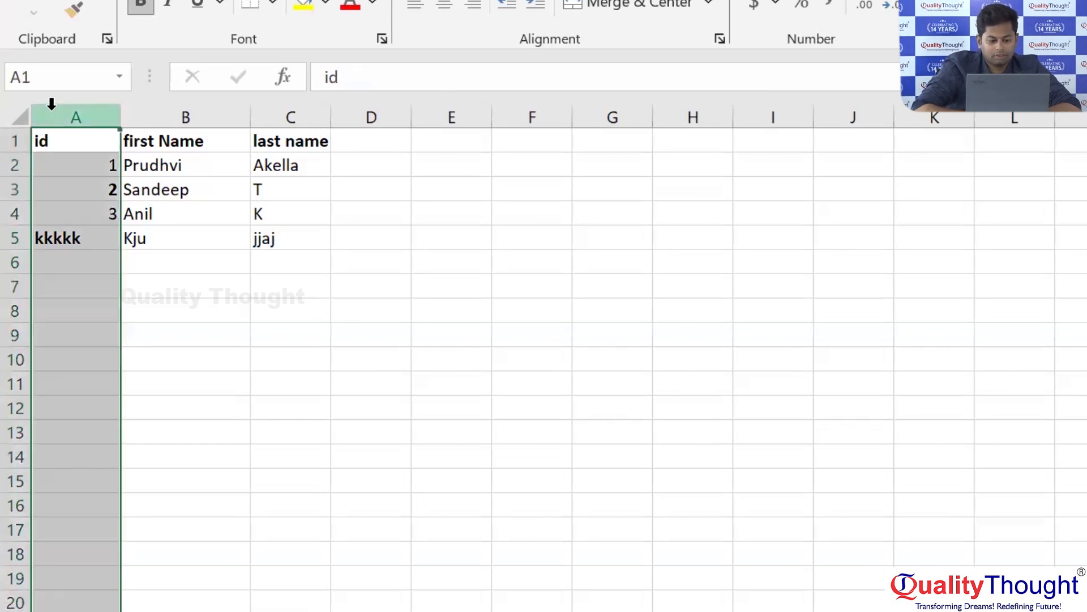
{"action": "left_click", "coordinate": [92, 238]}
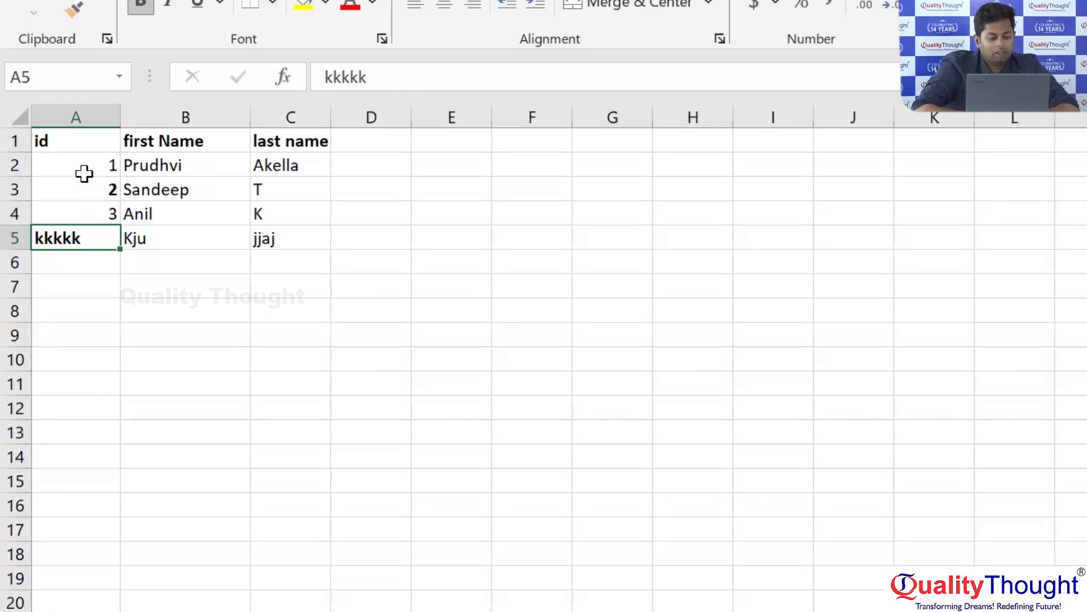
{"action": "left_click", "coordinate": [52, 146]}
{"action": "left_click_drag", "start_coordinate": [51, 146], "coordinate": [98, 241]}
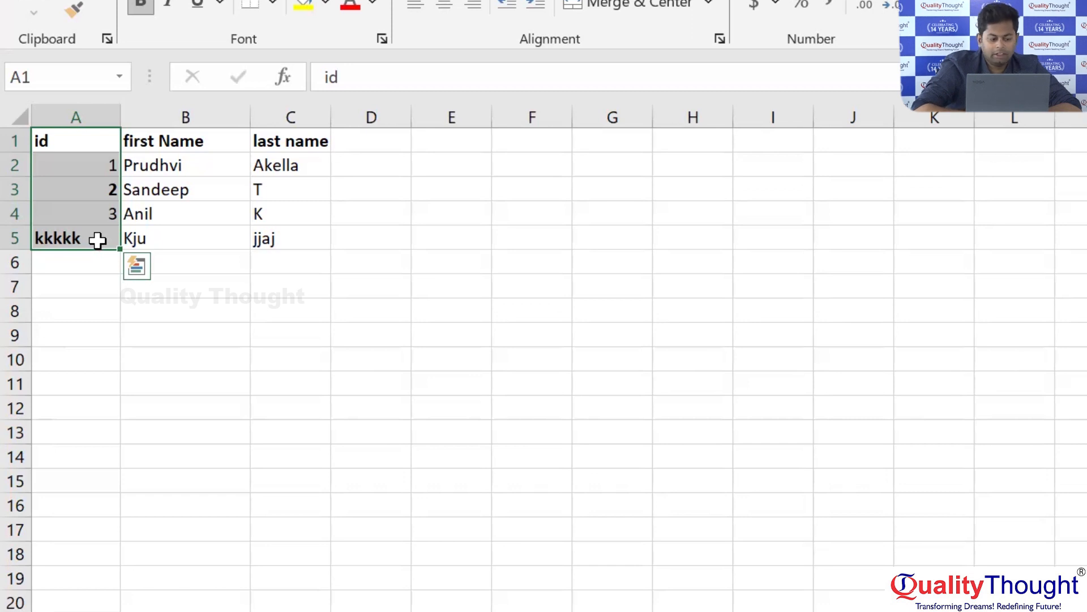
{"action": "left_click", "coordinate": [97, 240]}
{"action": "left_click", "coordinate": [133, 240]}
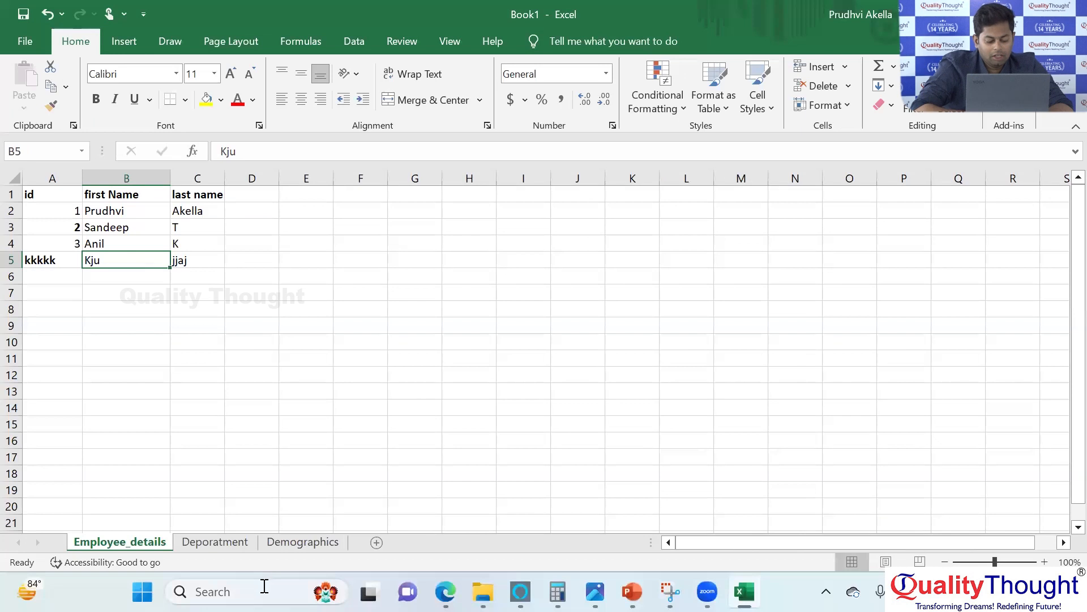
Search Windows for Notepad, open it and dismiss its automatic saving notice.
{"action": "left_click", "coordinate": [263, 588]}
{"action": "type", "text": "ca"}
{"action": "key", "text": "BackSpace"}
{"action": "key", "text": "BackSpace"}
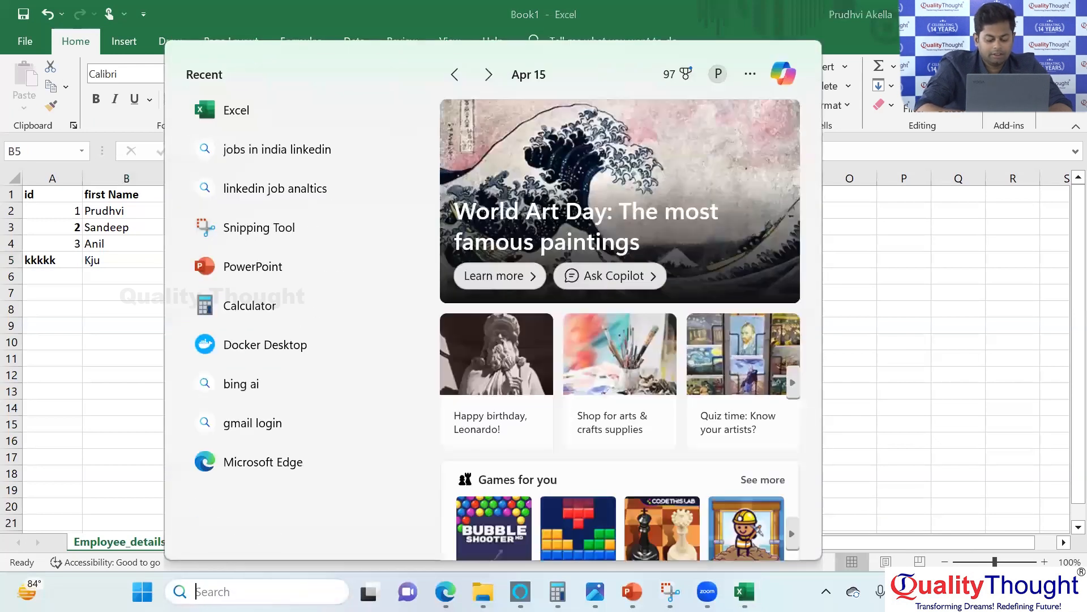
{"action": "type", "text": "note"}
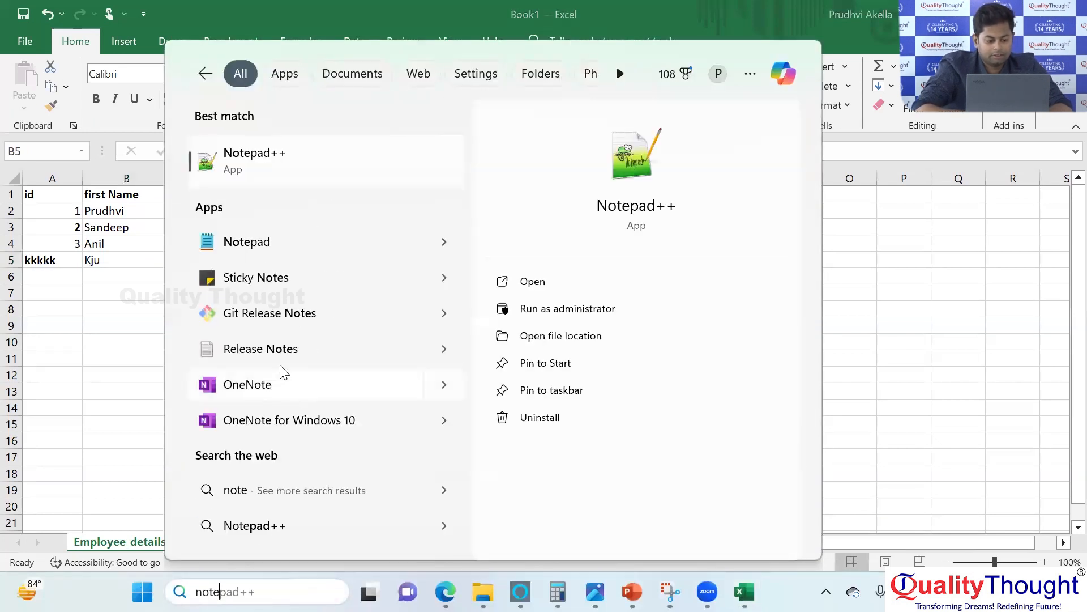
{"action": "left_click", "coordinate": [263, 242]}
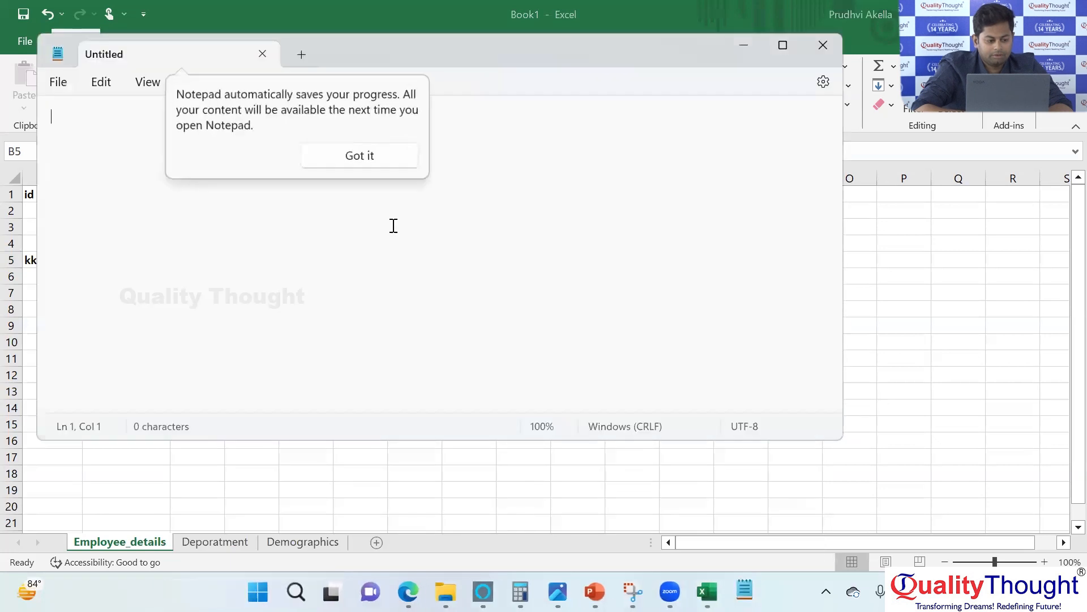
{"action": "left_click", "coordinate": [364, 160]}
Write the note "Column --> Data + Datatype" on the first line of the empty Notepad document.
{"action": "type", "text": "column --"}
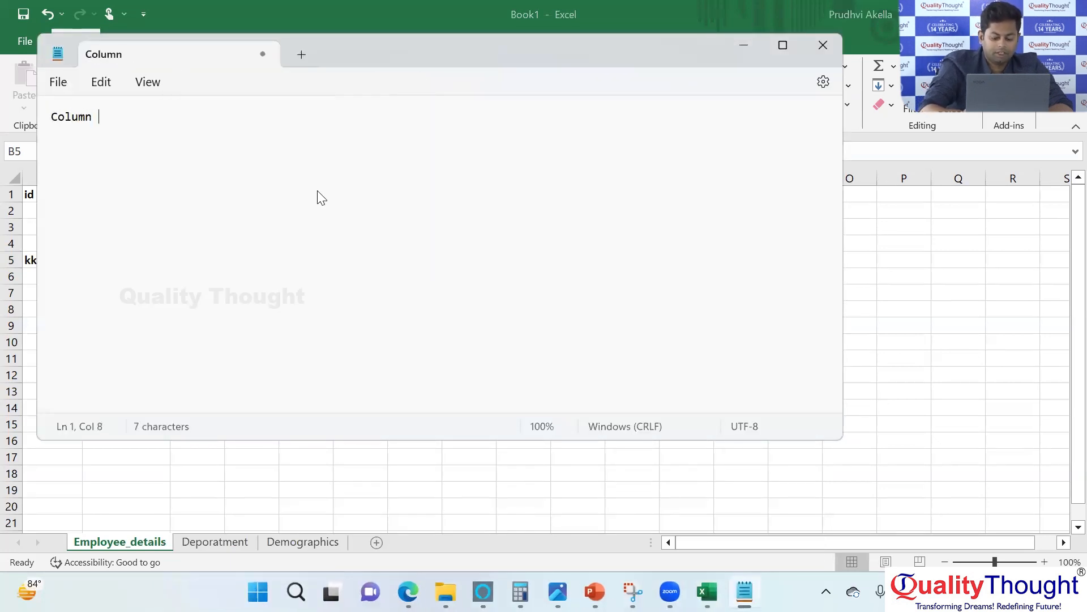
{"action": "type", "text": "> "}
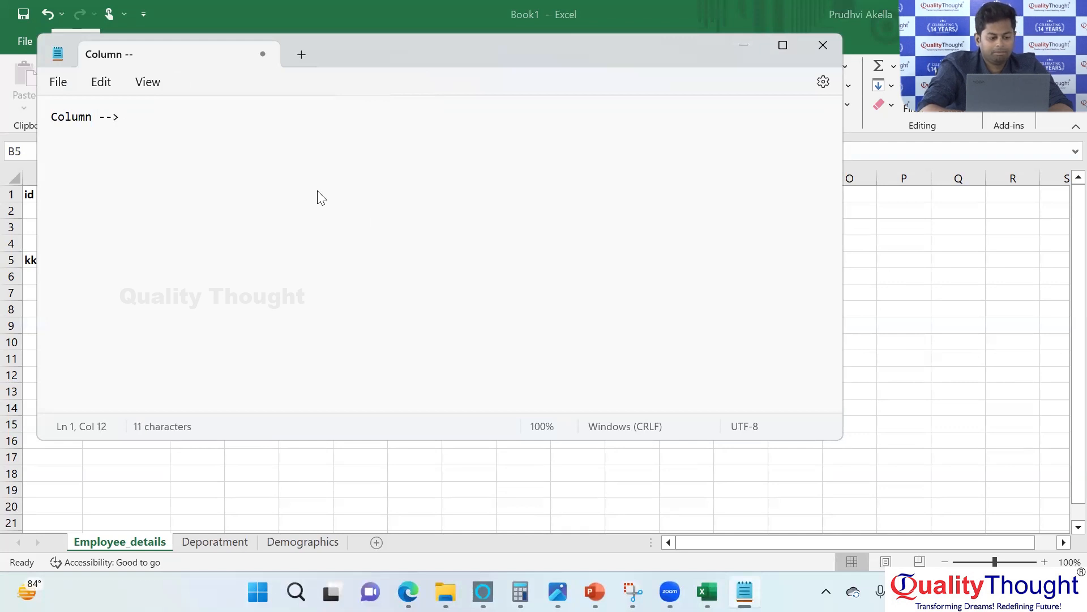
{"action": "type", "text": "Da"}
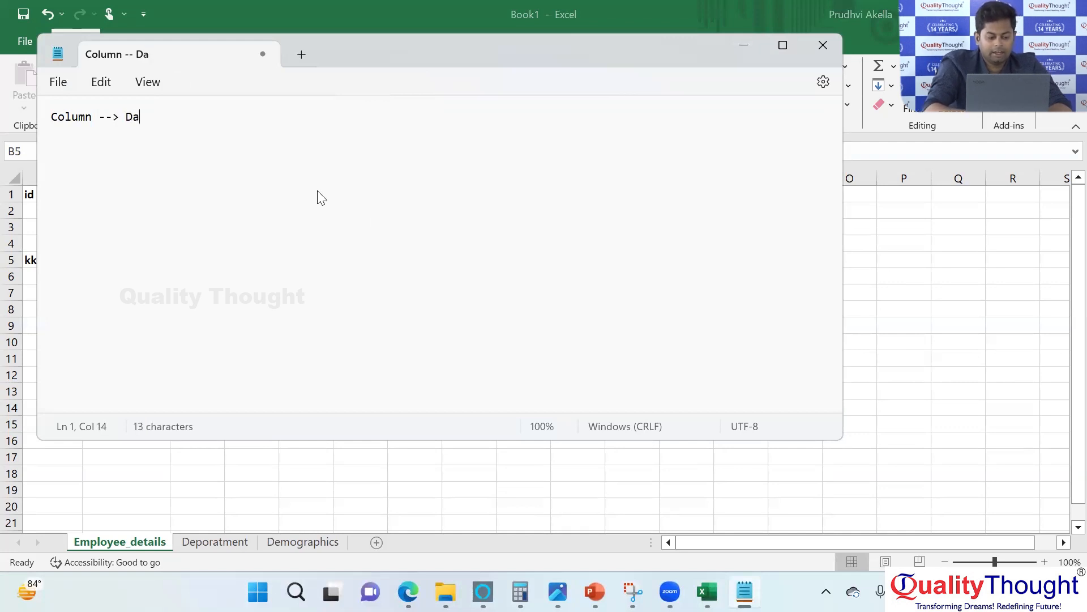
{"action": "type", "text": "ta + Data"}
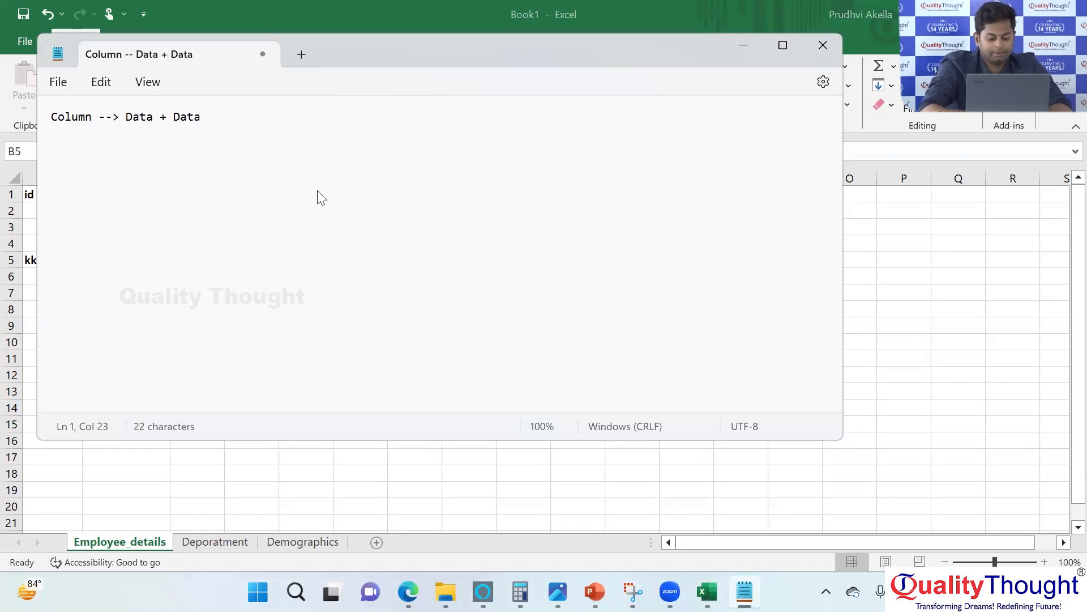
{"action": "type", "text": "type"}
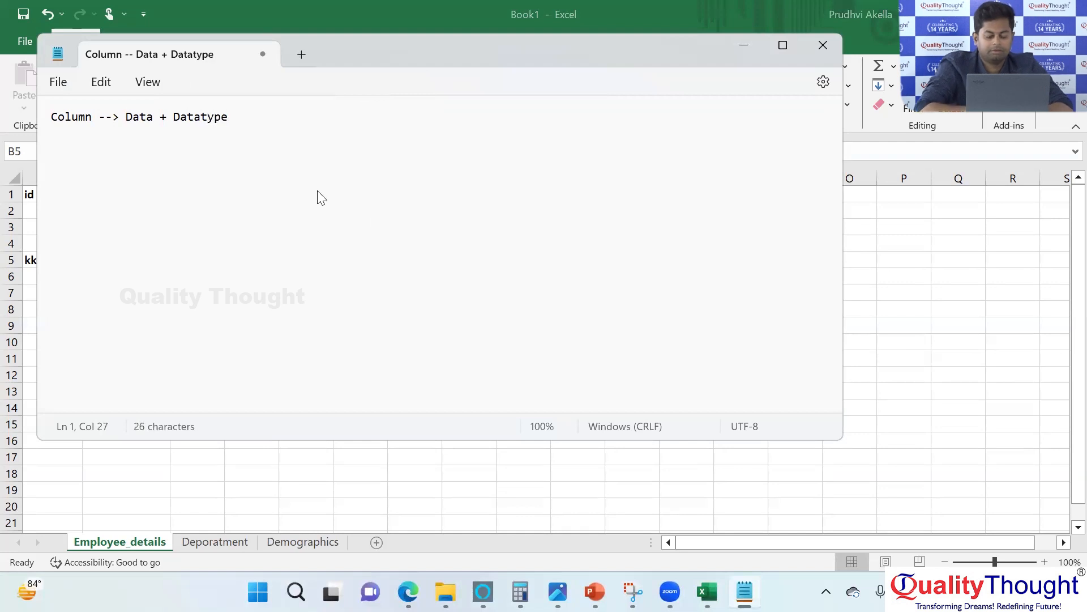
Add the example line "column --> id + Numbers --> Schema" below the first note, separated by a blank line.
{"action": "key", "text": "Return"}
{"action": "key", "text": "Return"}
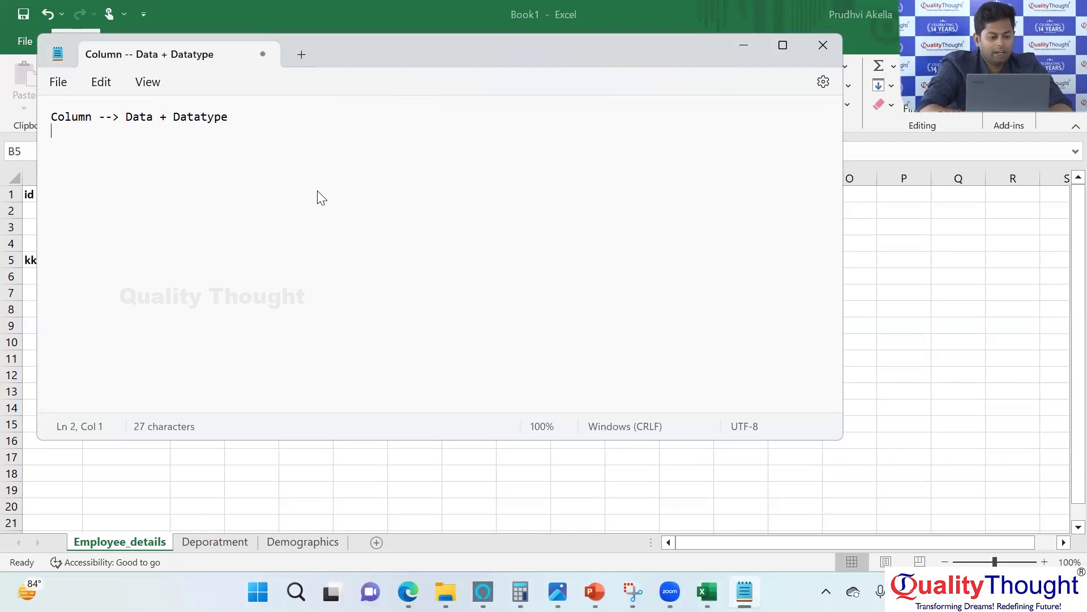
{"action": "type", "text": "a"}
{"action": "key", "text": "BackSpace"}
{"action": "type", "text": "cok"}
{"action": "key", "text": "BackSpace"}
{"action": "type", "text": "lumn --> "}
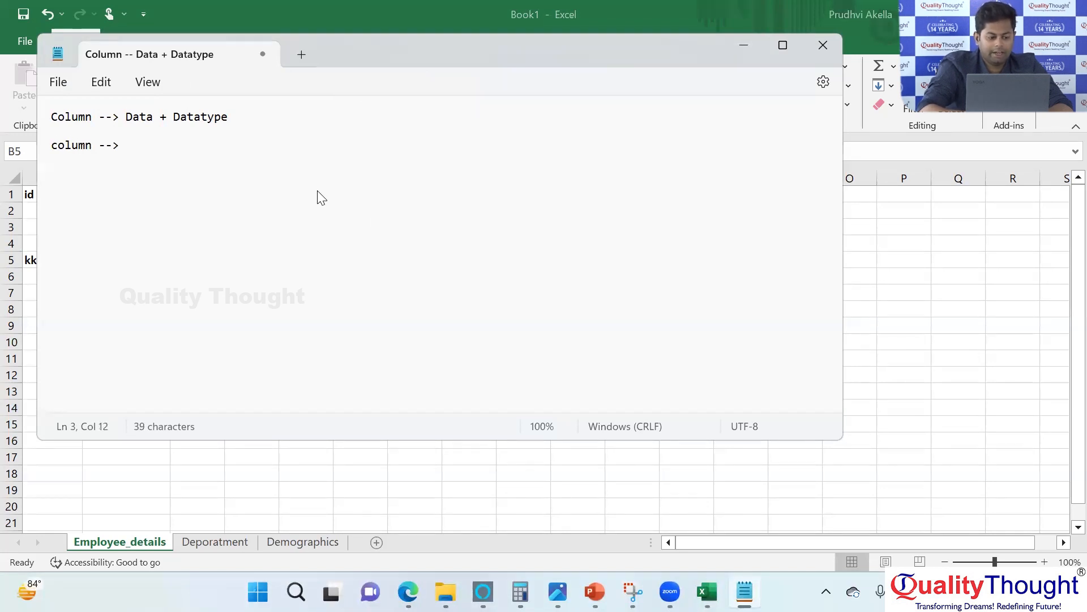
{"action": "type", "text": "id"}
{"action": "type", "text": "+ Numbers"}
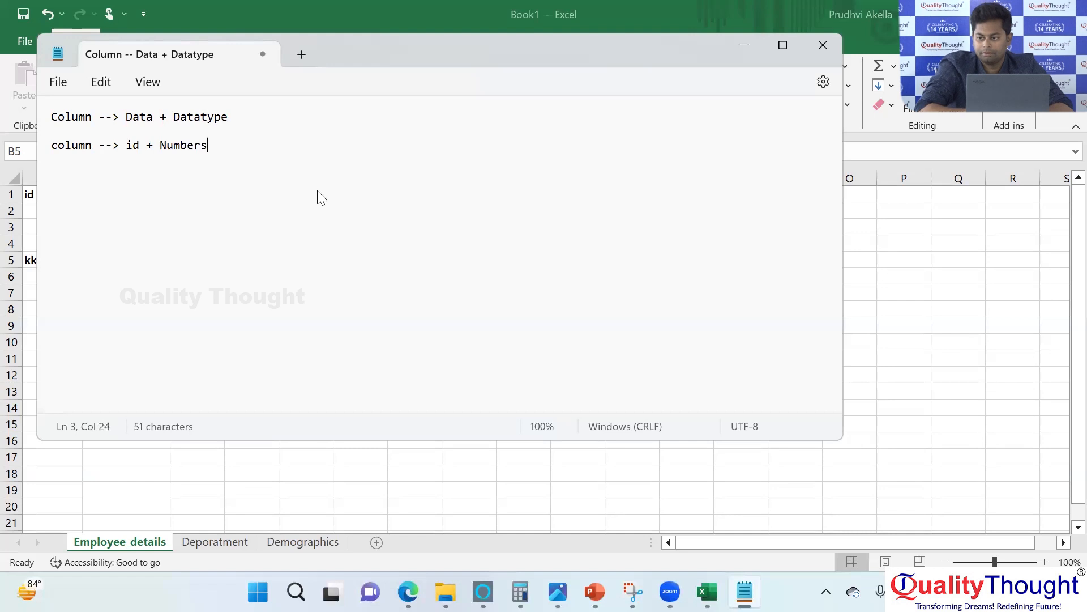
{"action": "type", "text": " -->"}
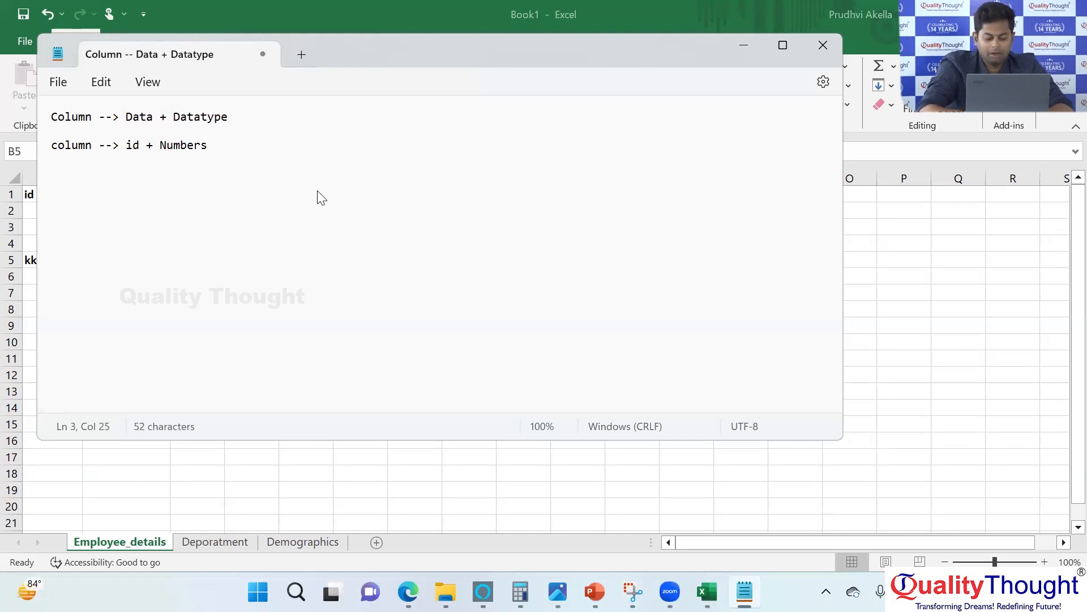
{"action": "type", "text": " Sche"}
{"action": "key", "text": "BackSpace"}
{"action": "type", "text": "ema"}
Highlight "id + Numbers" in the schema example to point out the column name and its datatype.
{"action": "left_click", "coordinate": [79, 146]}
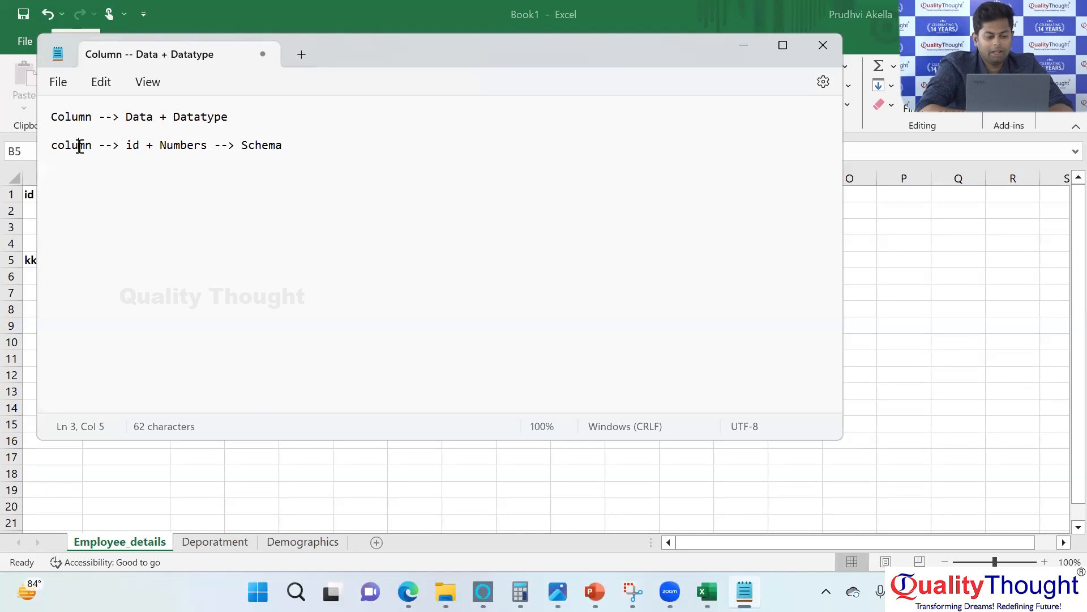
{"action": "left_click", "coordinate": [174, 145]}
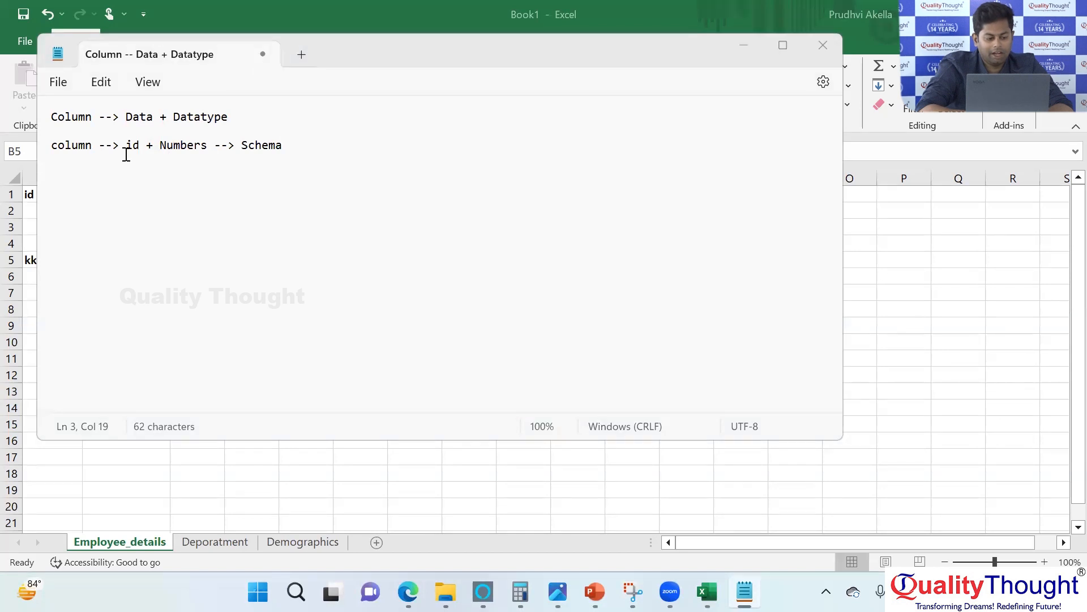
{"action": "left_click_drag", "start_coordinate": [126, 146], "coordinate": [213, 150]}
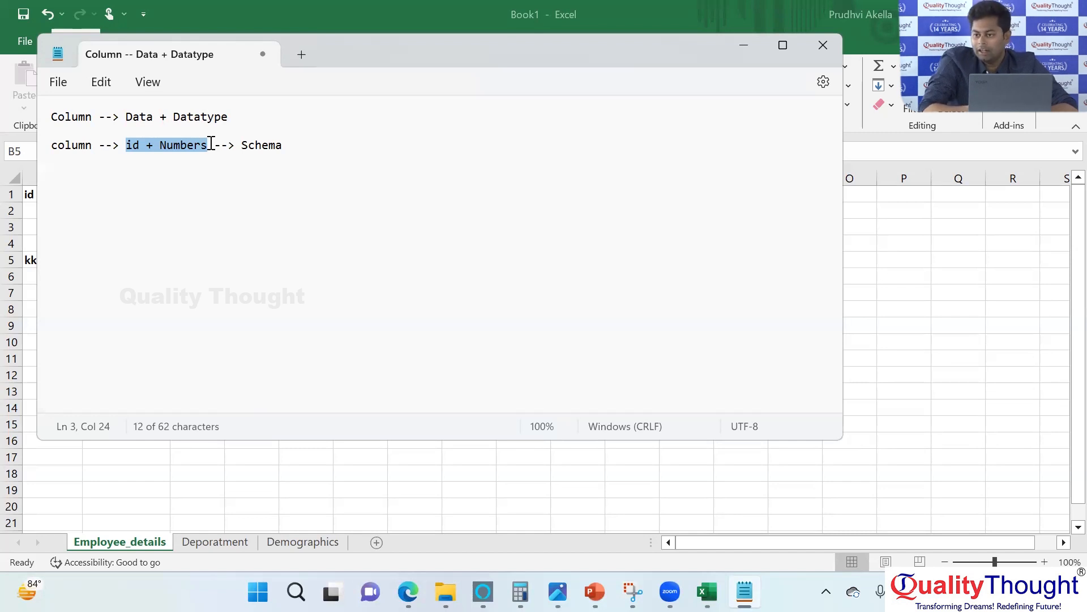
Add the line "column2 --> first_name + string --> schema" below the id example, separated by a blank line.
{"action": "left_click", "coordinate": [306, 146]}
{"action": "key", "text": "Return"}
{"action": "key", "text": "Return"}
{"action": "type", "text": "colum"}
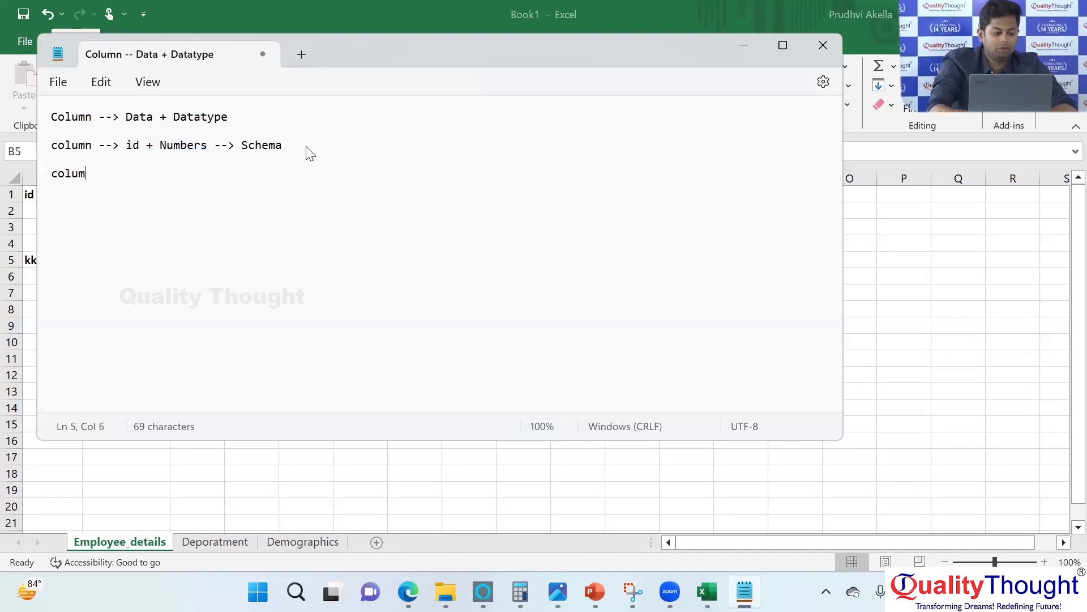
{"action": "type", "text": "n2 --> id"}
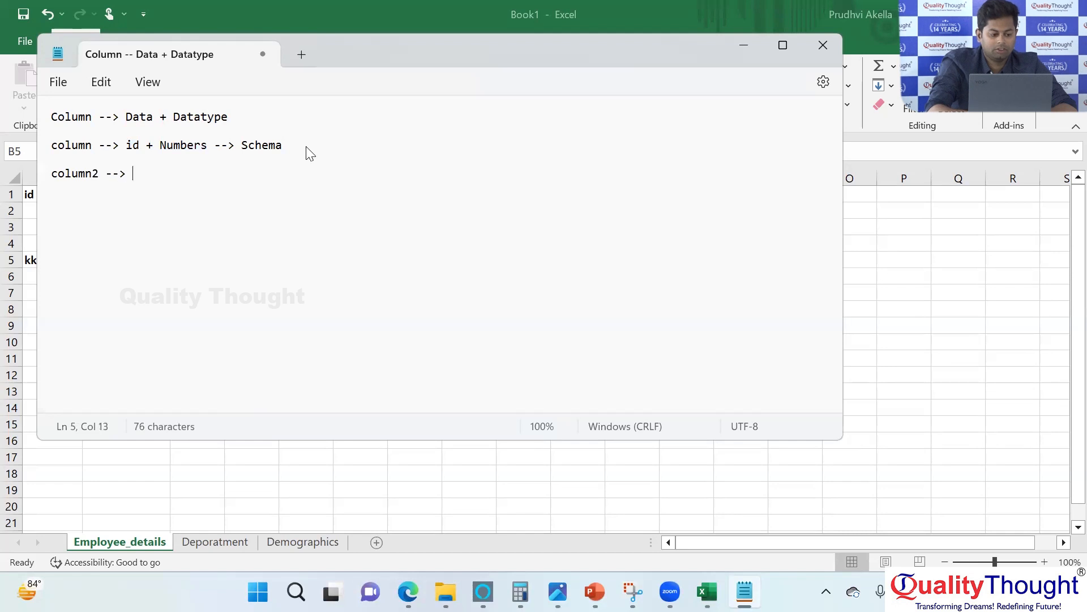
{"action": "key", "text": "BackSpace"}
{"action": "key", "text": "BackSpace"}
{"action": "type", "text": "f"}
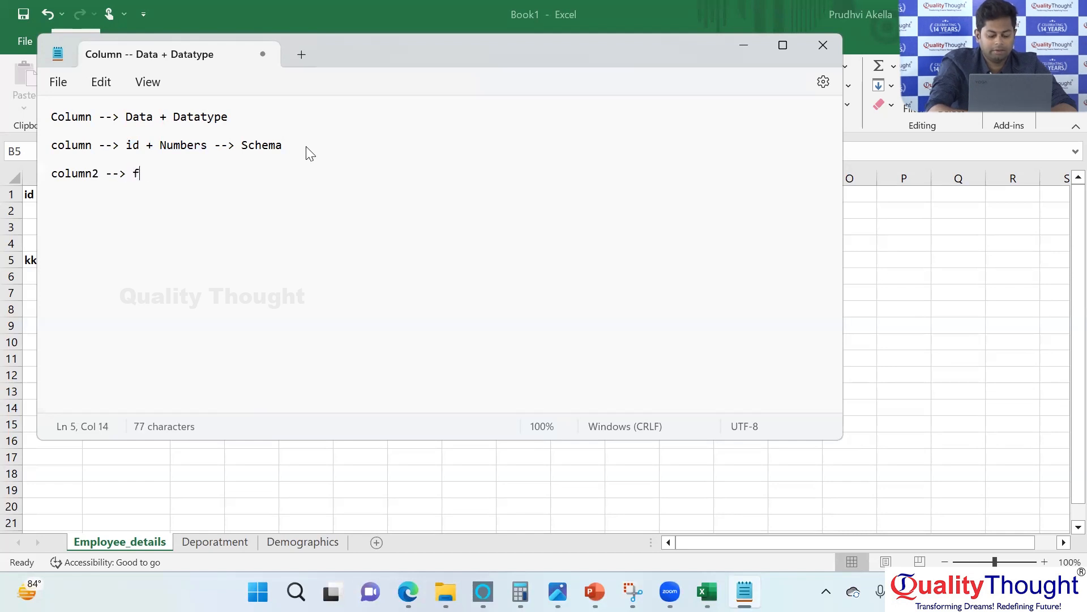
{"action": "type", "text": "irst_name -->"}
{"action": "key", "text": "BackSpace"}
{"action": "key", "text": "BackSpace"}
{"action": "key", "text": "BackSpace"}
{"action": "key", "text": "BackSpace"}
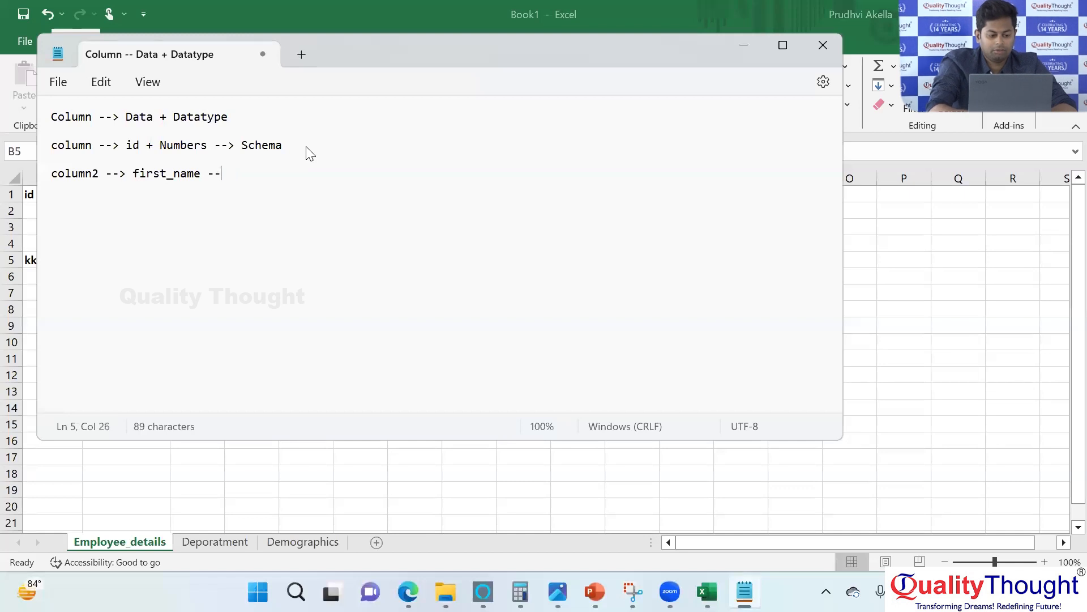
{"action": "type", "text": "+ strin"}
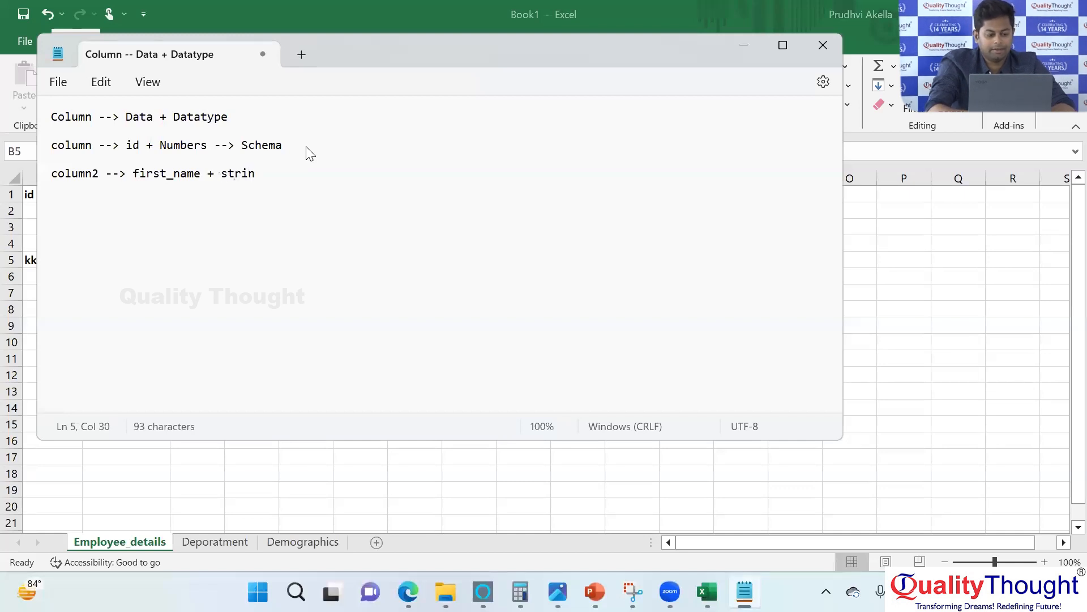
{"action": "type", "text": "g --> schema"}
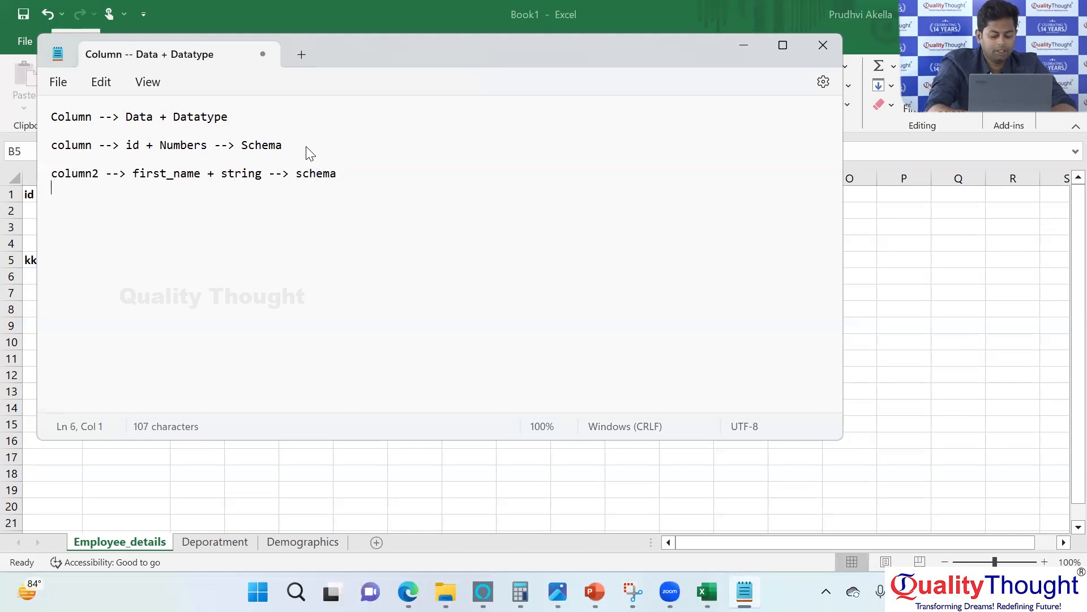
Add the line "column3 --> last_name + string --> schema" below the column2 example.
{"action": "key", "text": "Return"}
{"action": "type", "text": "coumn"}
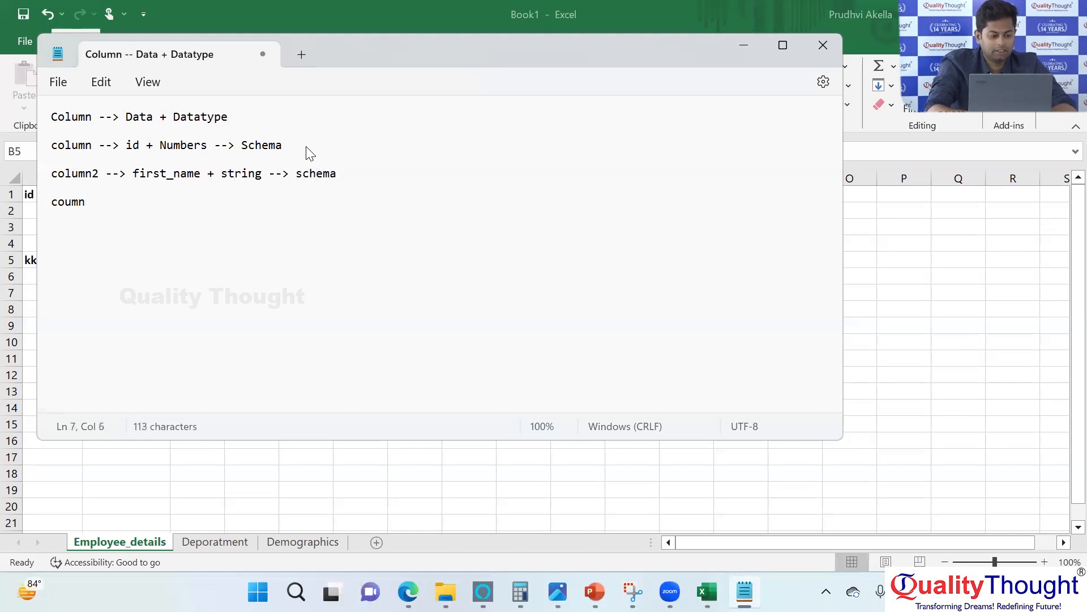
{"action": "key", "text": "BackSpace"}
{"action": "key", "text": "BackSpace"}
{"action": "key", "text": "BackSpace"}
{"action": "key", "text": "BackSpace"}
{"action": "type", "text": "olumn 2"}
{"action": "key", "text": "BackSpace"}
{"action": "key", "text": "BackSpace"}
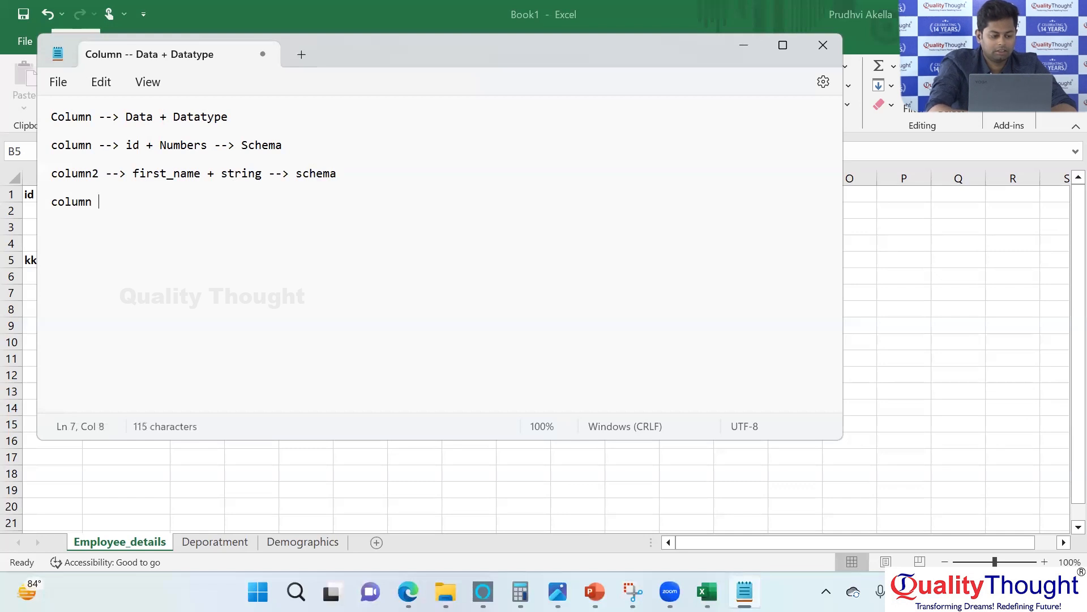
{"action": "type", "text": "3 --"}
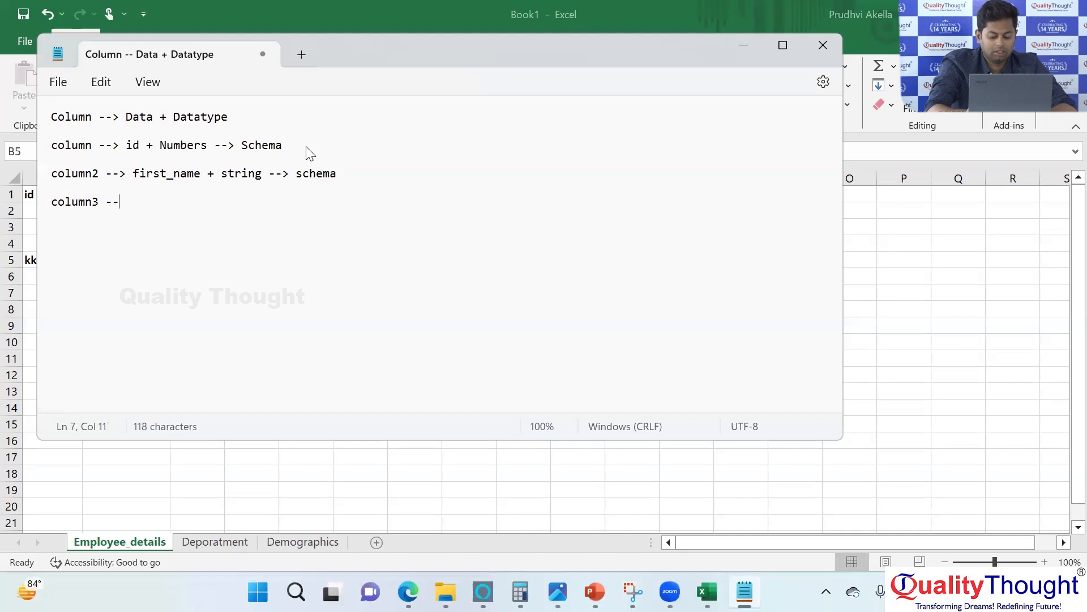
{"action": "type", "text": "> last_name + string --> schmea"}
{"action": "key", "text": "BackSpace"}
{"action": "key", "text": "BackSpace"}
{"action": "key", "text": "BackSpace"}
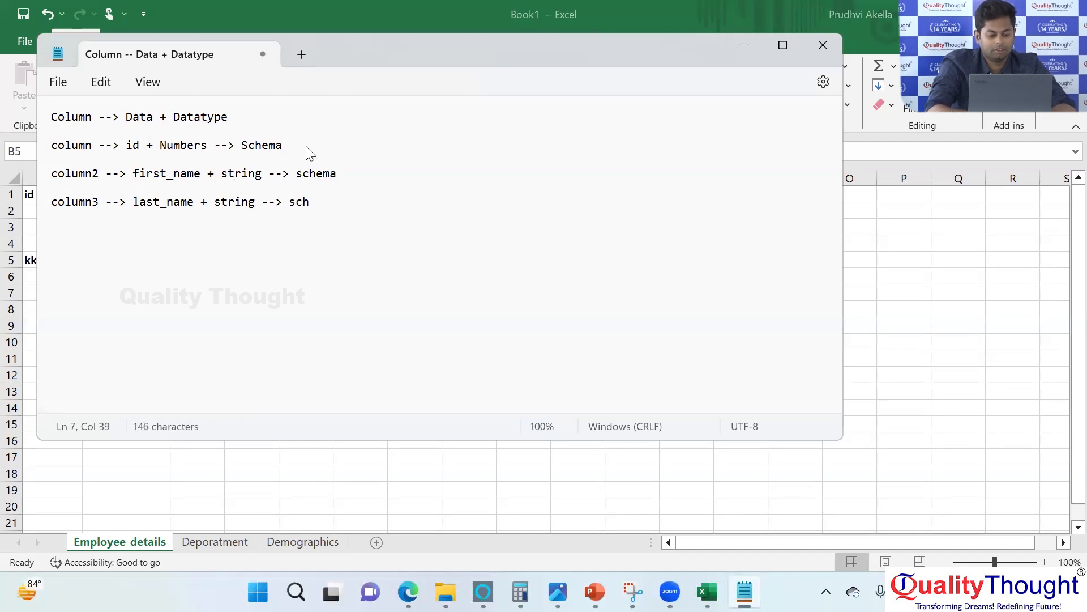
{"action": "type", "text": "ema"}
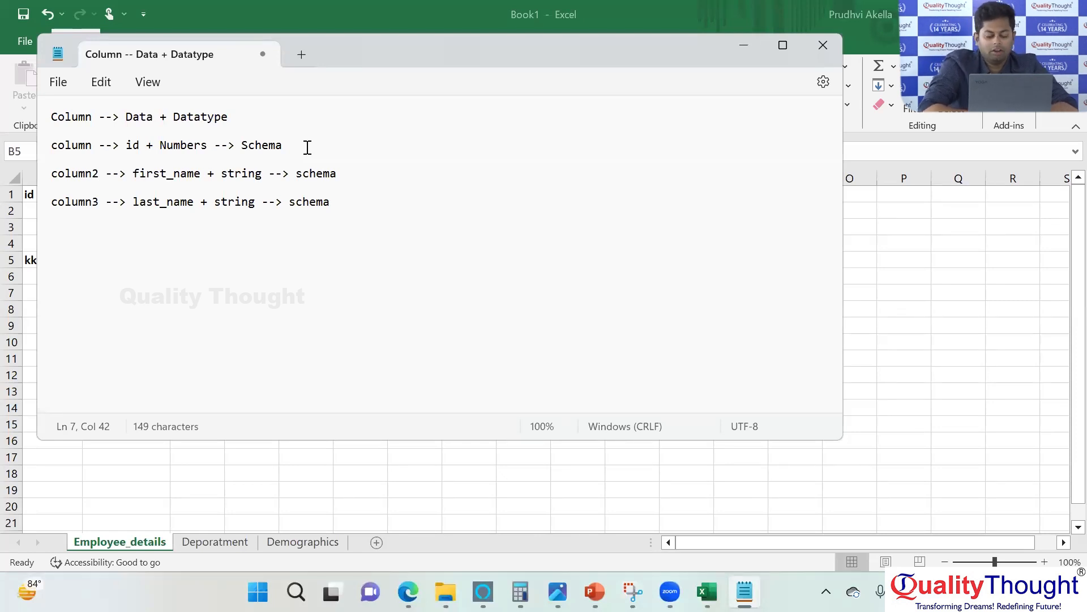
Switch to the Excel workbook and set the number format of the whole first Name column to Text.
{"action": "left_click", "coordinate": [186, 455]}
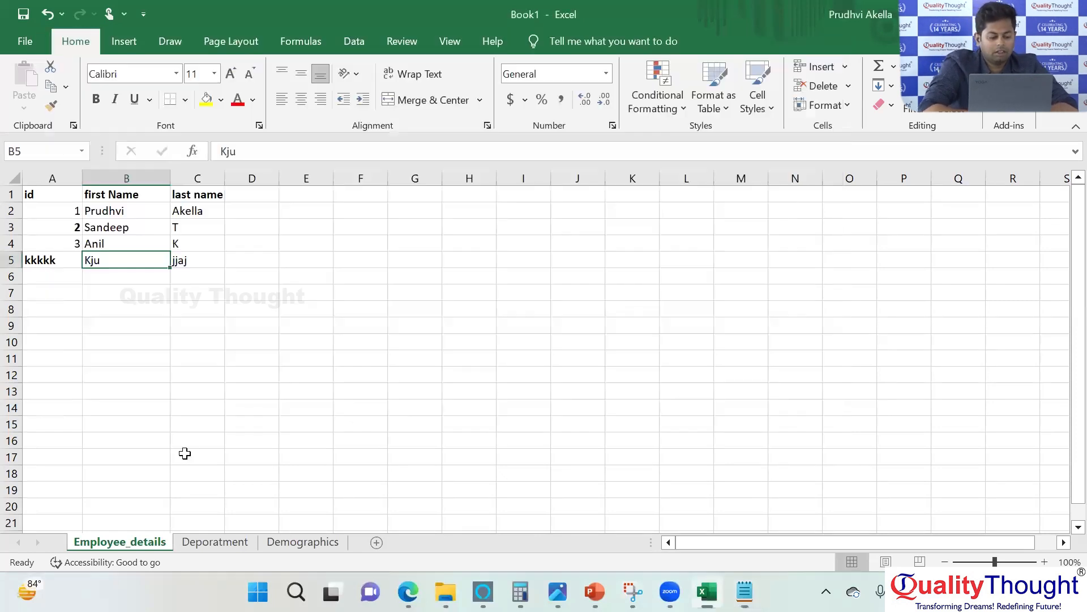
{"action": "left_click", "coordinate": [120, 172]}
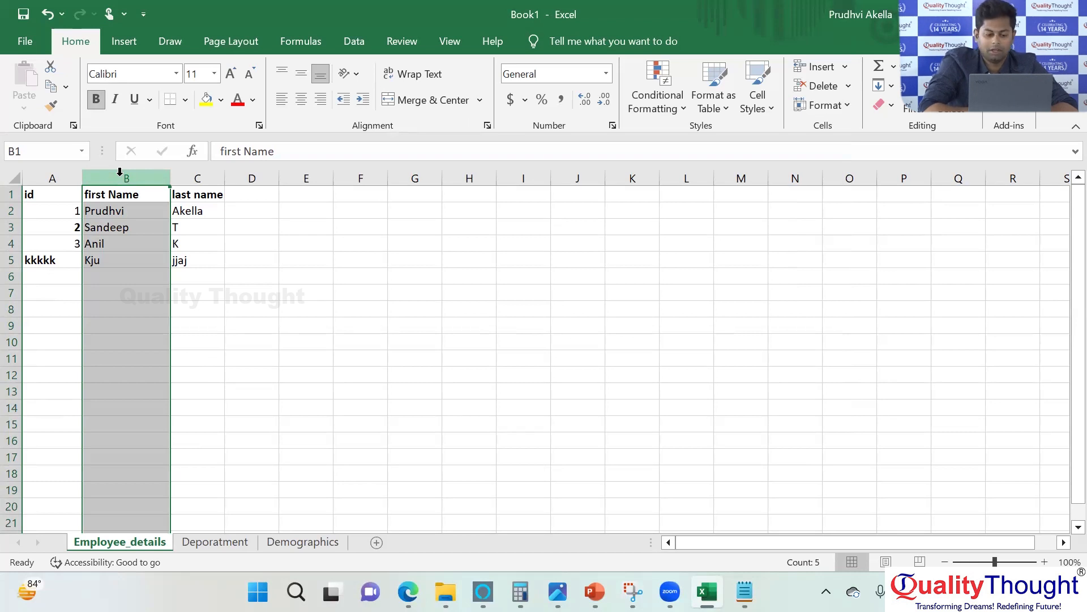
{"action": "left_click", "coordinate": [607, 74]}
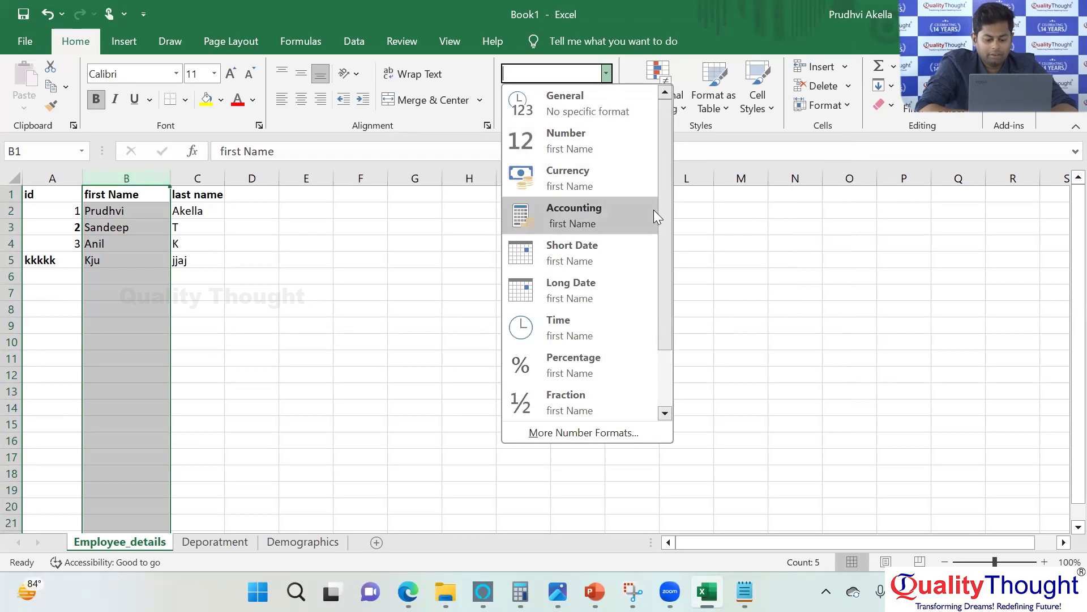
{"action": "left_click", "coordinate": [654, 210]}
{"action": "left_click", "coordinate": [607, 77]}
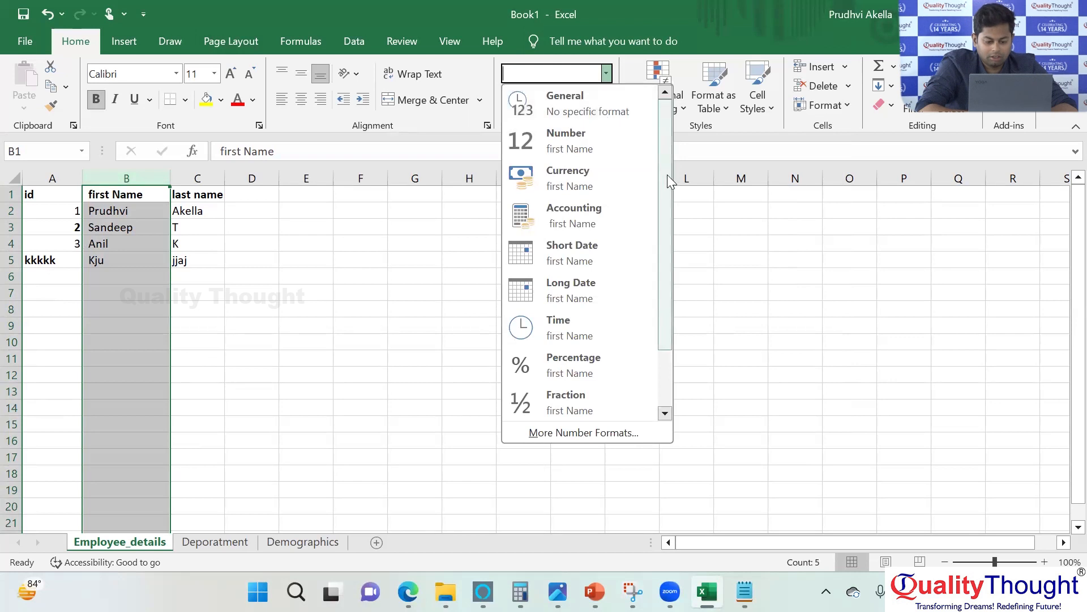
{"action": "left_click_drag", "start_coordinate": [668, 183], "coordinate": [658, 270]}
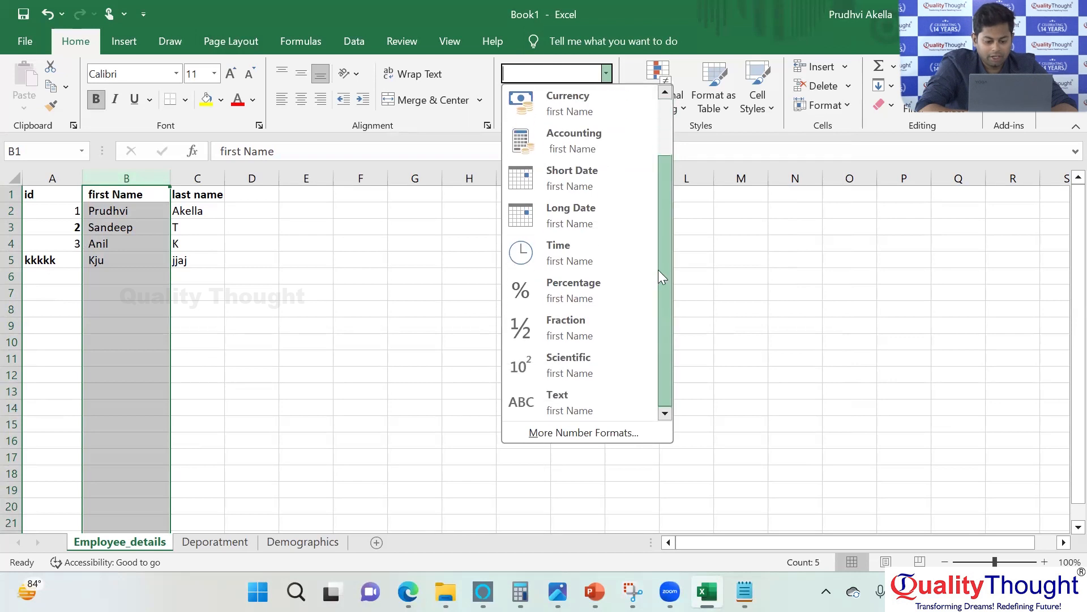
{"action": "left_click", "coordinate": [580, 404]}
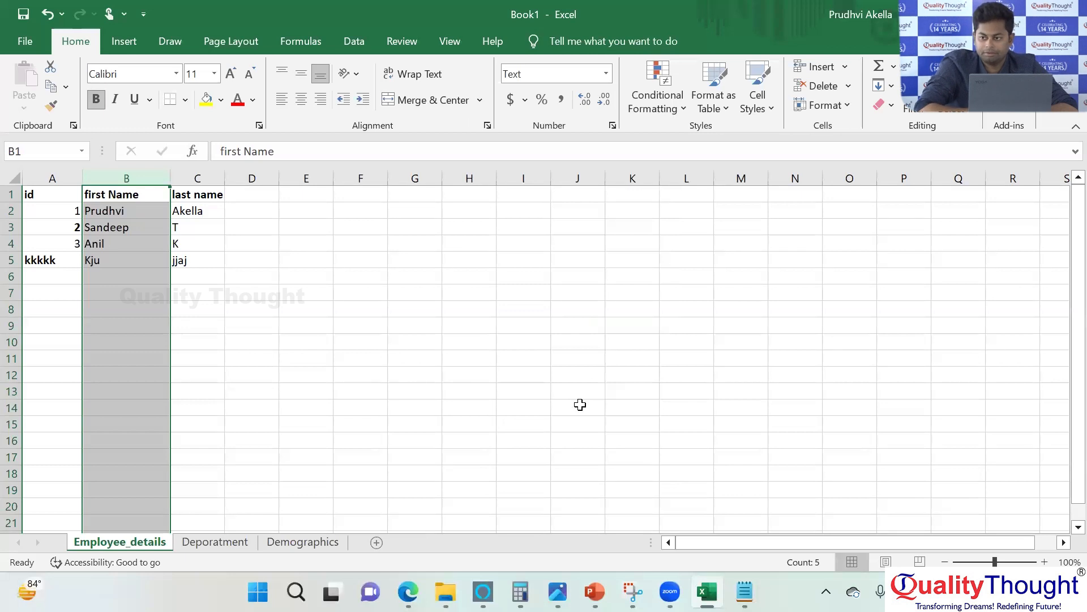
Set the number format of the whole last name column to Text.
{"action": "left_click", "coordinate": [201, 175]}
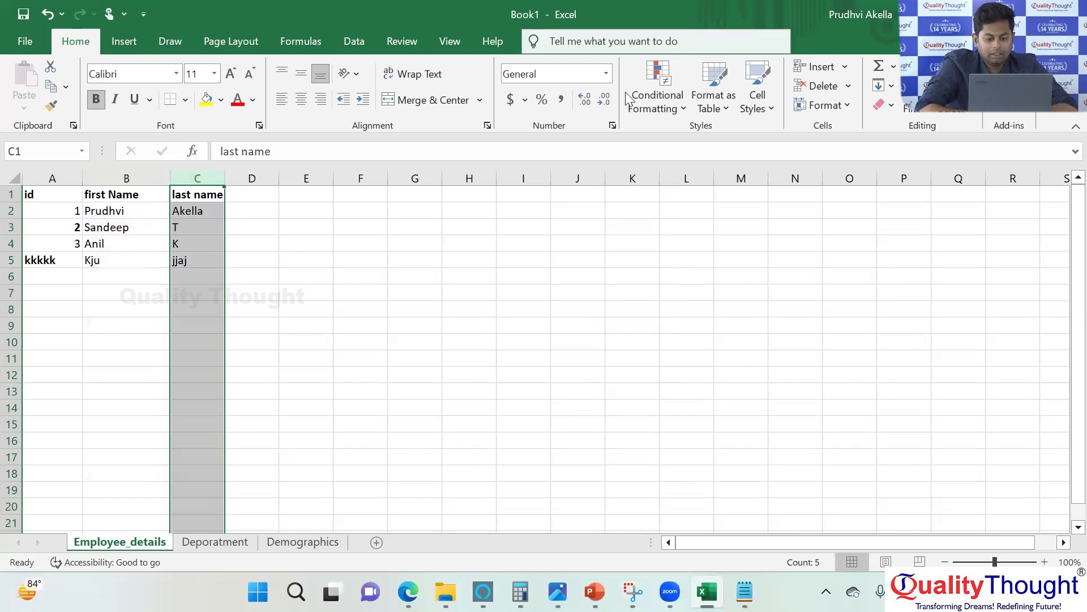
{"action": "left_click", "coordinate": [605, 74]}
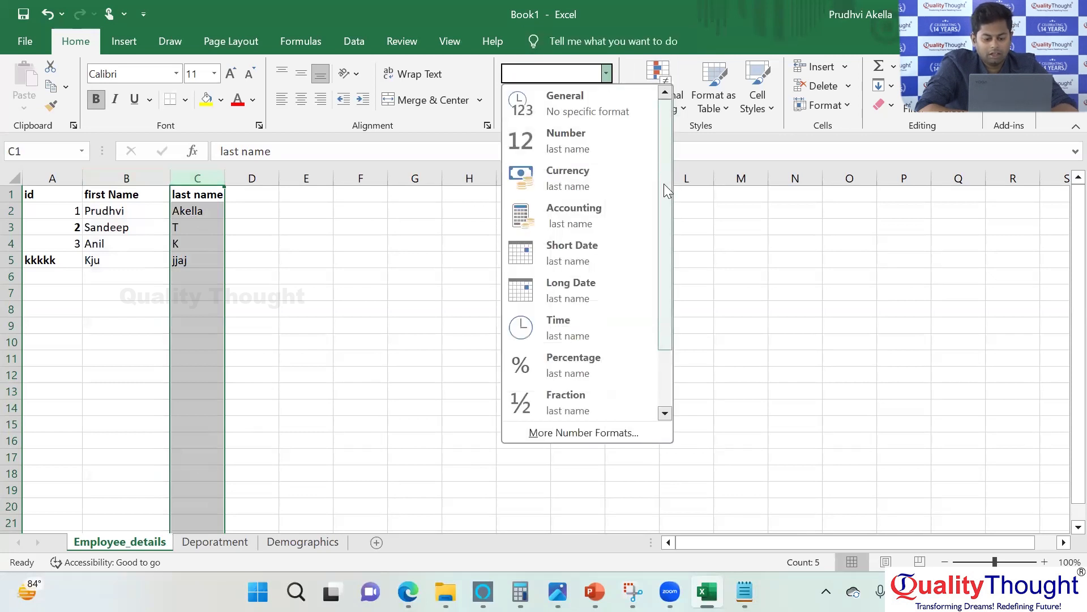
{"action": "left_click_drag", "start_coordinate": [664, 184], "coordinate": [661, 291]}
{"action": "left_click", "coordinate": [575, 407]}
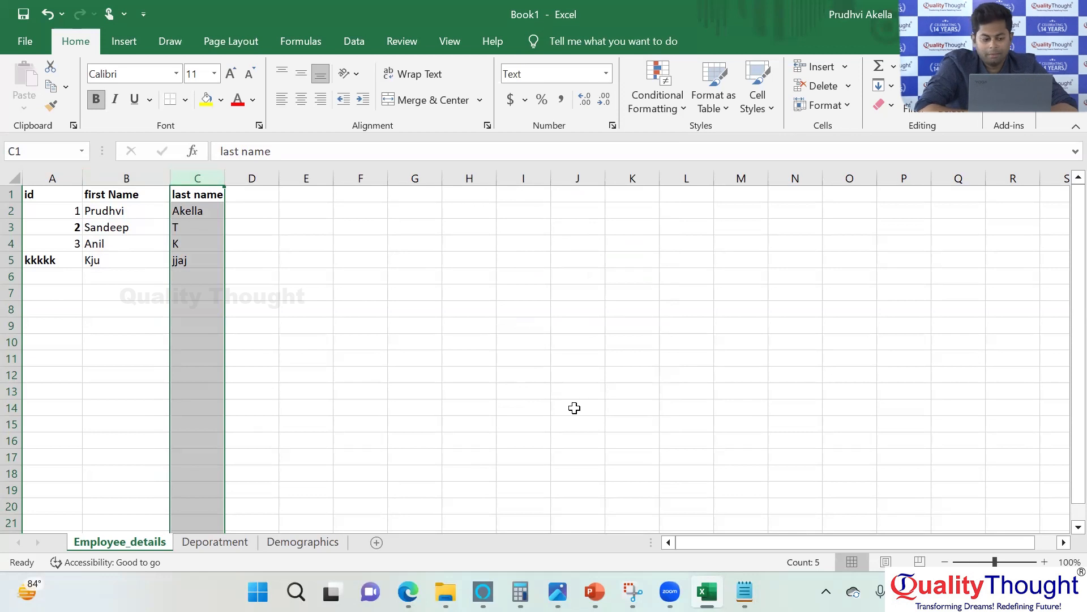
Select the id, first Name and last name columns one after another to check their number formats.
{"action": "left_click", "coordinate": [44, 178]}
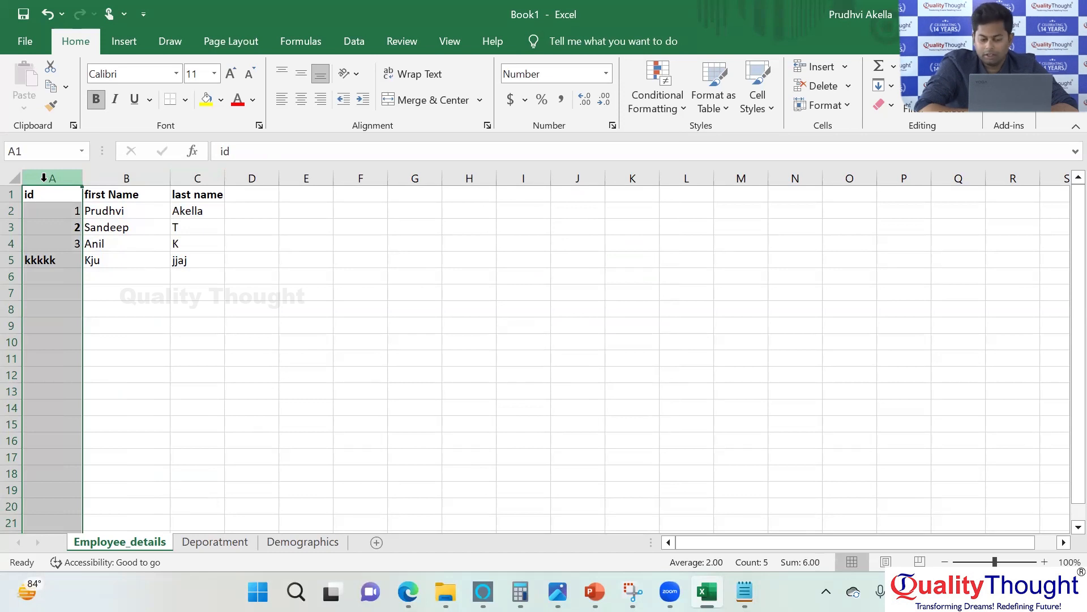
{"action": "left_click", "coordinate": [110, 178]}
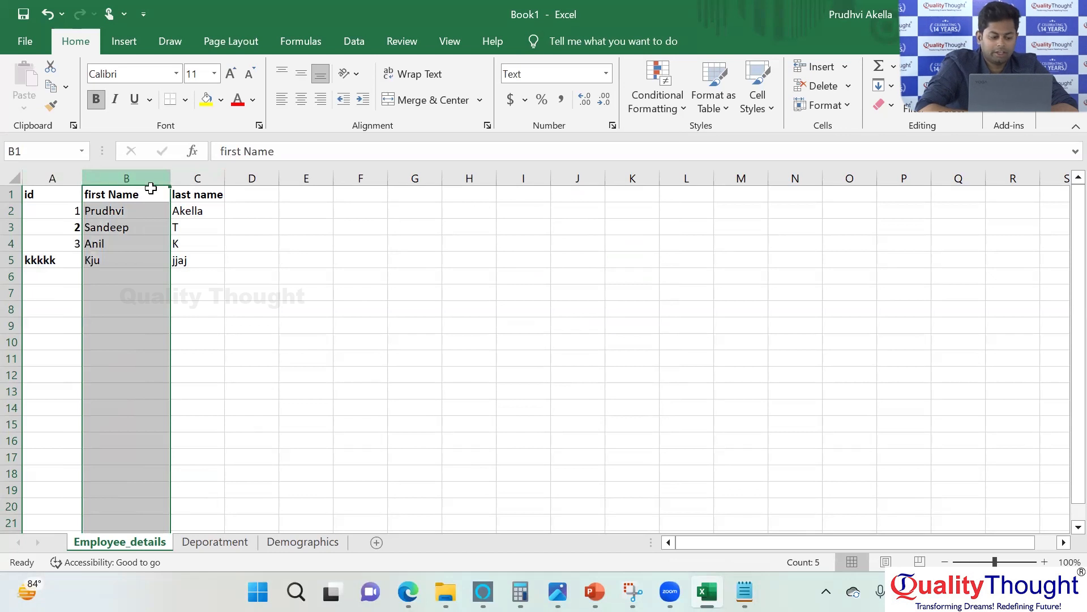
{"action": "left_click", "coordinate": [184, 179]}
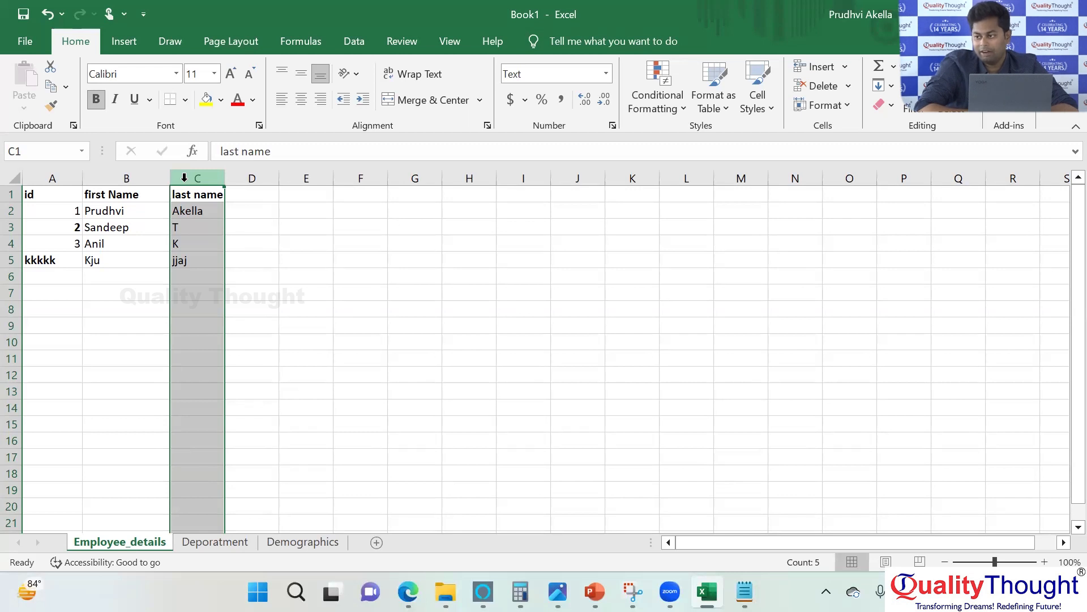
Compare the text id in cell A5 with the id column's format, and highlight the employee records.
{"action": "left_click", "coordinate": [39, 260]}
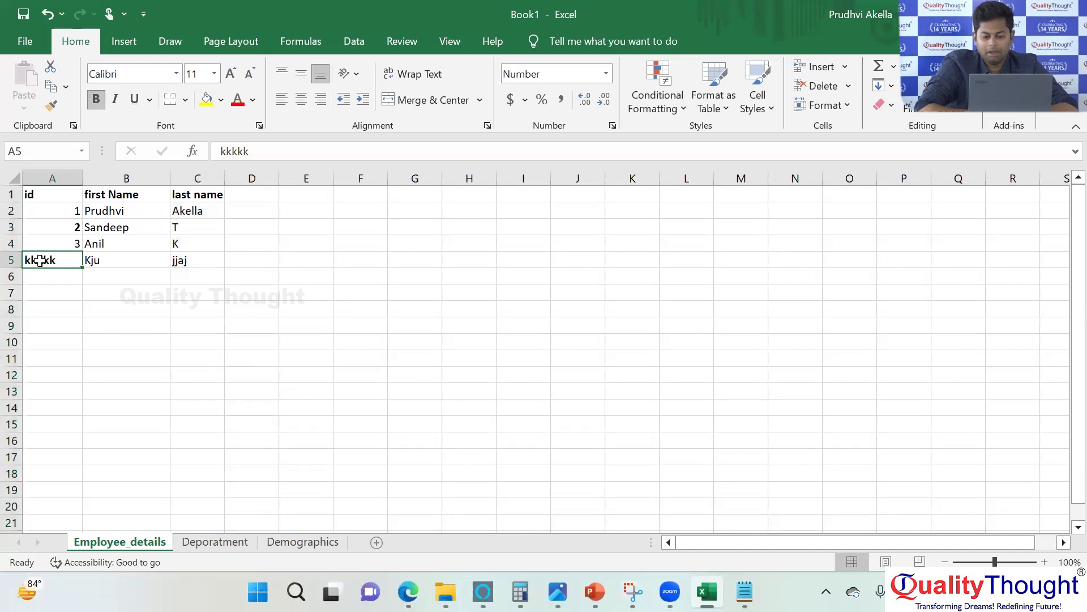
{"action": "left_click", "coordinate": [50, 177]}
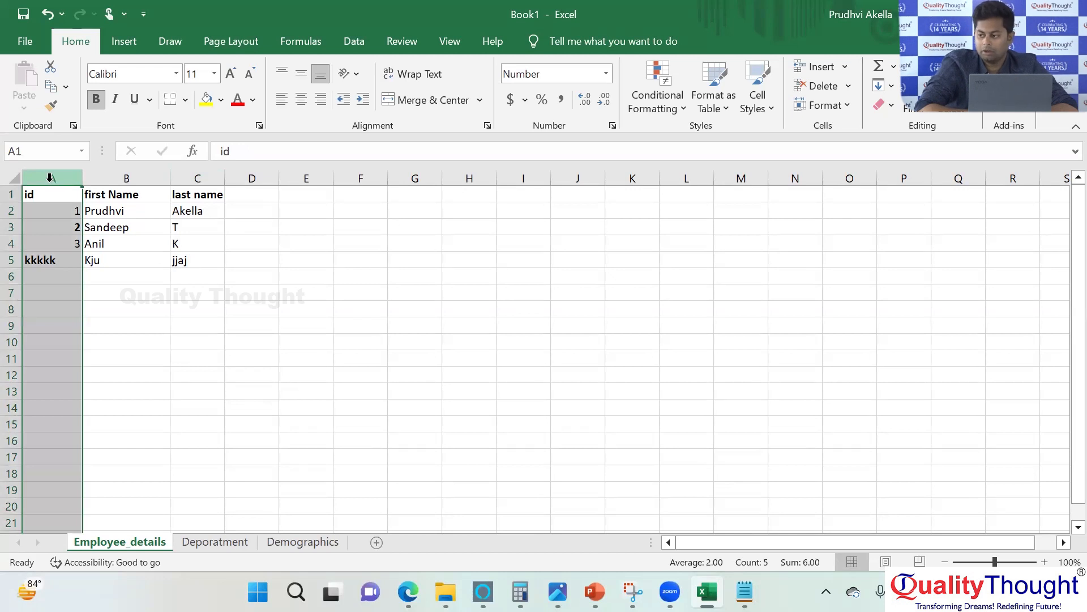
{"action": "left_click", "coordinate": [56, 258]}
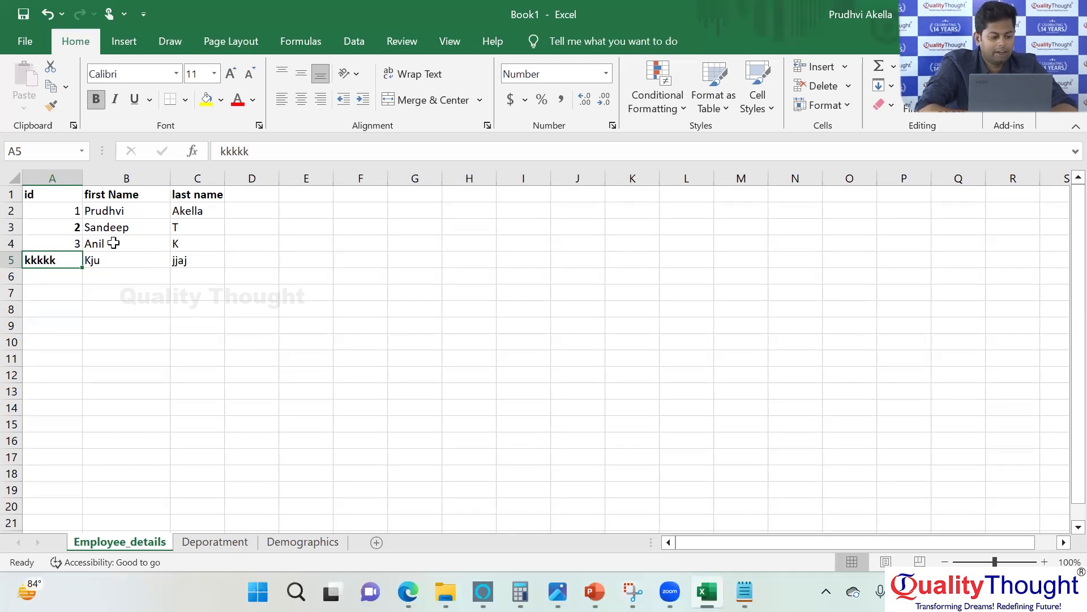
{"action": "left_click_drag", "start_coordinate": [37, 192], "coordinate": [213, 253]}
Replace the text id in cell A5 with the number 4.
{"action": "double_click", "coordinate": [55, 260]}
{"action": "left_click_drag", "start_coordinate": [55, 260], "coordinate": [11, 259]}
{"action": "type", "text": "4"}
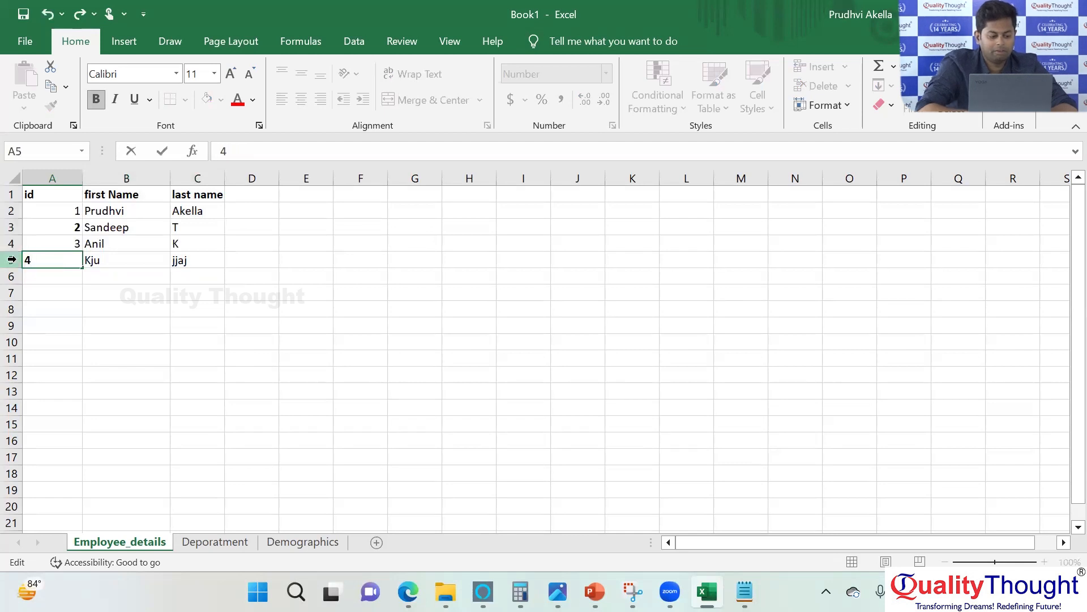
{"action": "key", "text": "Return"}
Format the whole id column as Number with 0 decimal places.
{"action": "left_click", "coordinate": [52, 260]}
{"action": "right_click", "coordinate": [53, 260]}
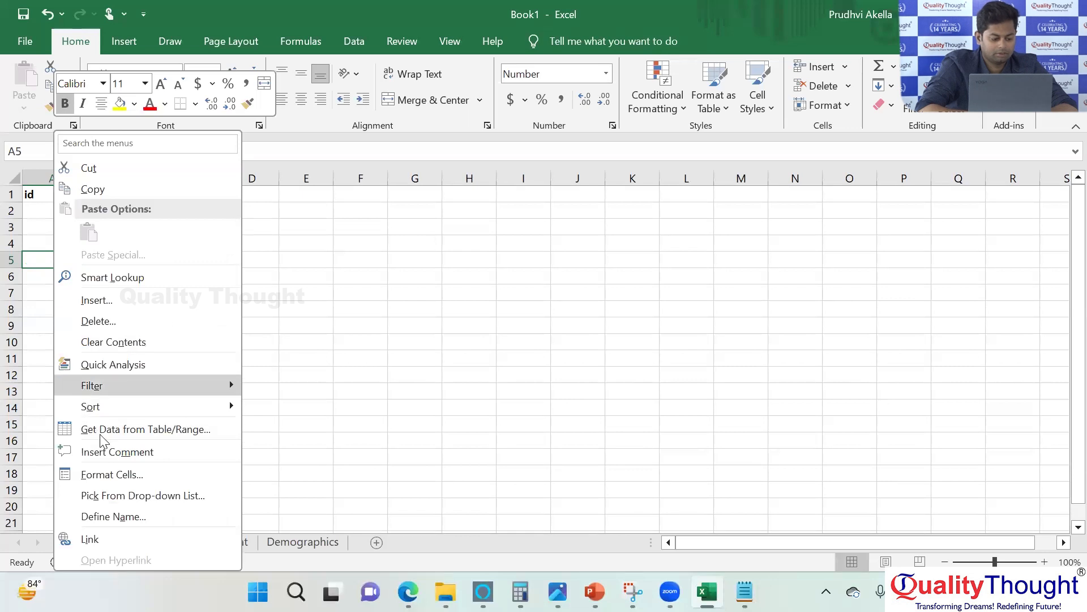
{"action": "left_click", "coordinate": [37, 171]}
{"action": "left_click", "coordinate": [38, 171]}
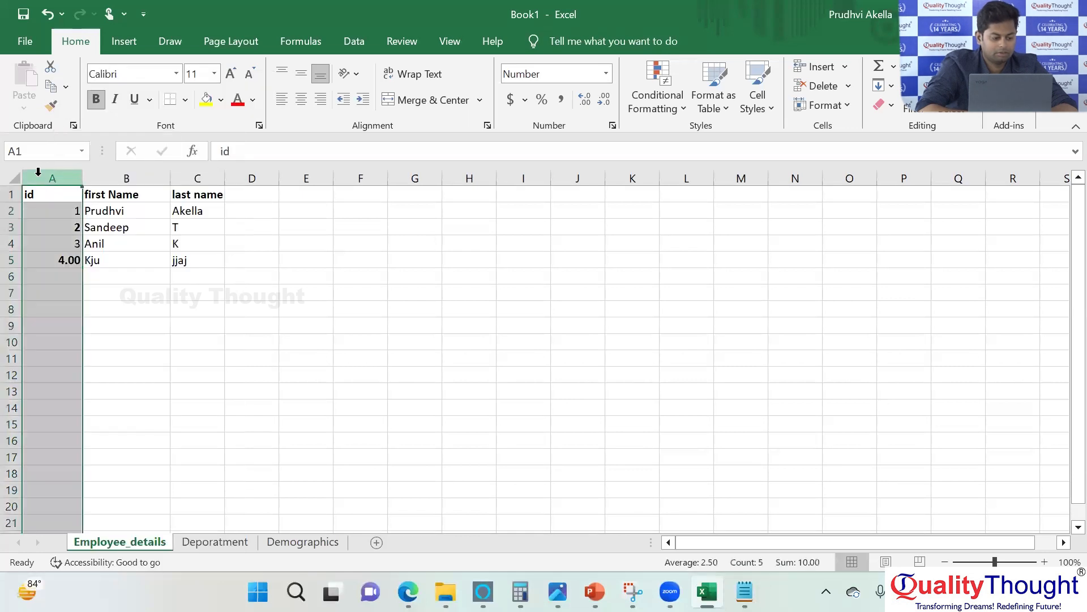
{"action": "right_click", "coordinate": [38, 171]}
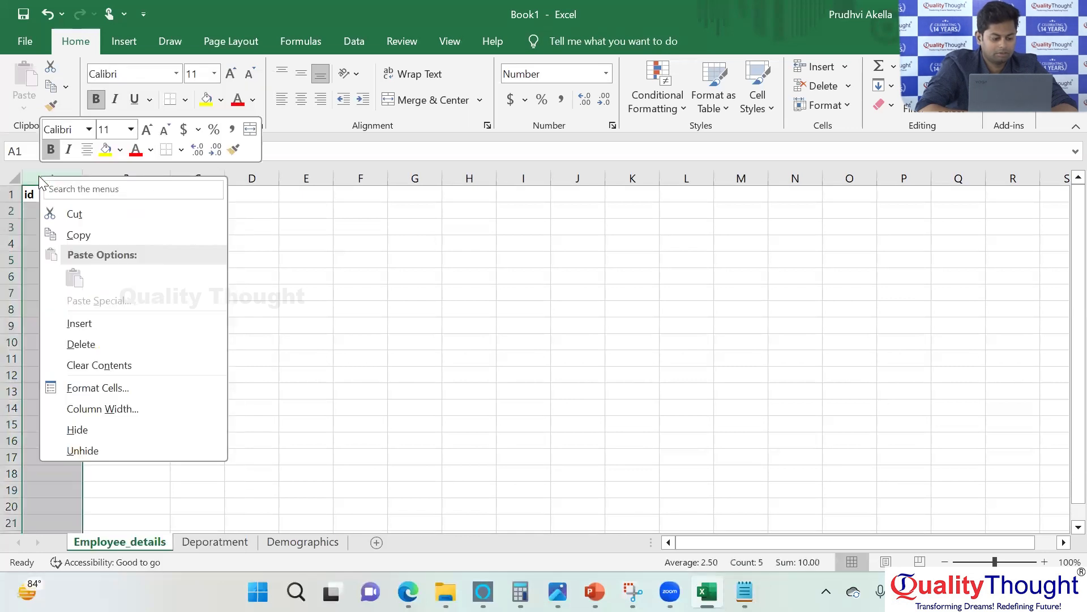
{"action": "left_click", "coordinate": [96, 391]}
{"action": "left_click", "coordinate": [38, 211]}
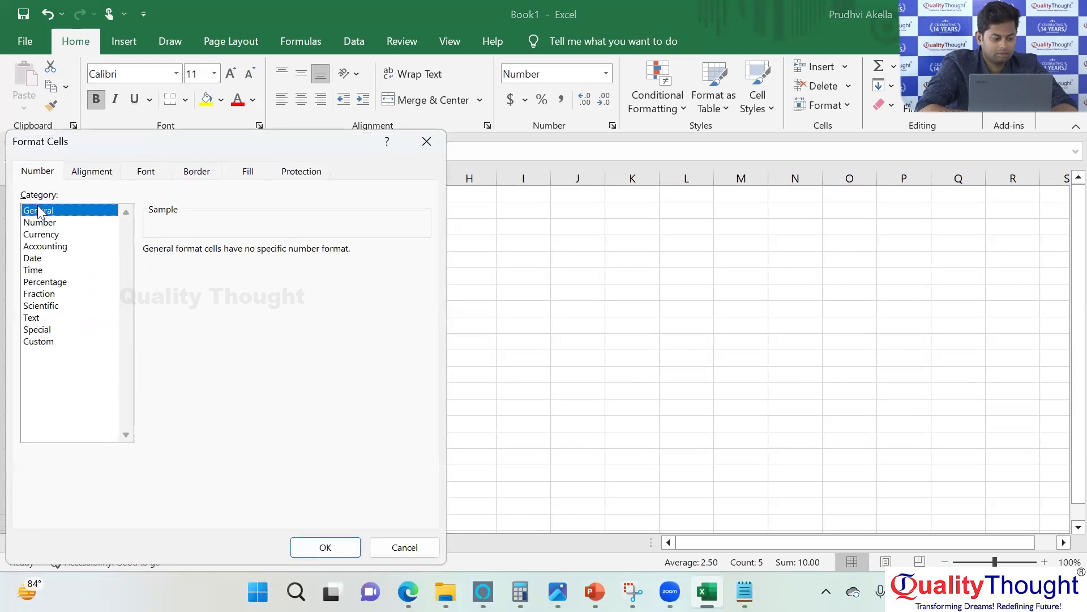
{"action": "left_click", "coordinate": [94, 172]}
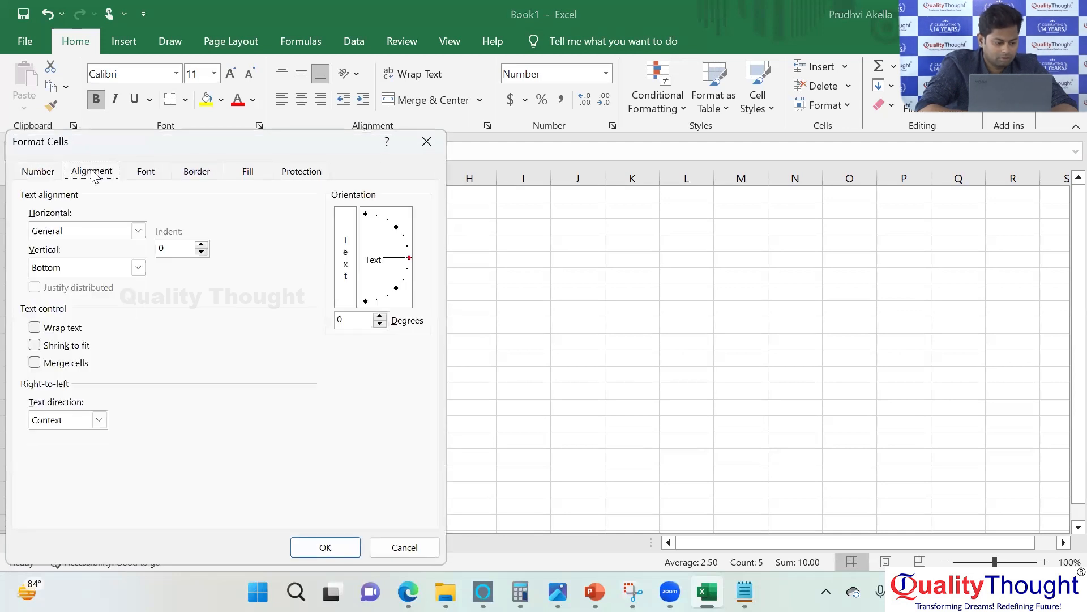
{"action": "left_click", "coordinate": [38, 171]}
{"action": "left_click", "coordinate": [46, 222]}
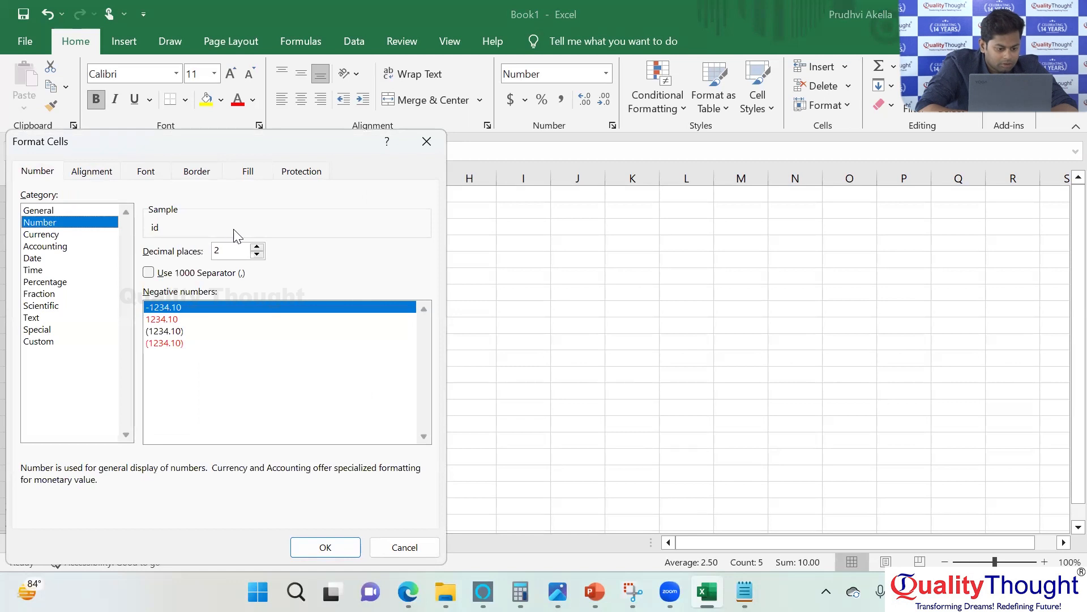
{"action": "left_click", "coordinate": [257, 248]}
{"action": "left_click", "coordinate": [257, 247]}
{"action": "left_click", "coordinate": [256, 254]}
{"action": "left_click", "coordinate": [257, 254]}
{"action": "left_click", "coordinate": [257, 254]}
{"action": "left_click", "coordinate": [257, 254]}
{"action": "left_click", "coordinate": [317, 551]}
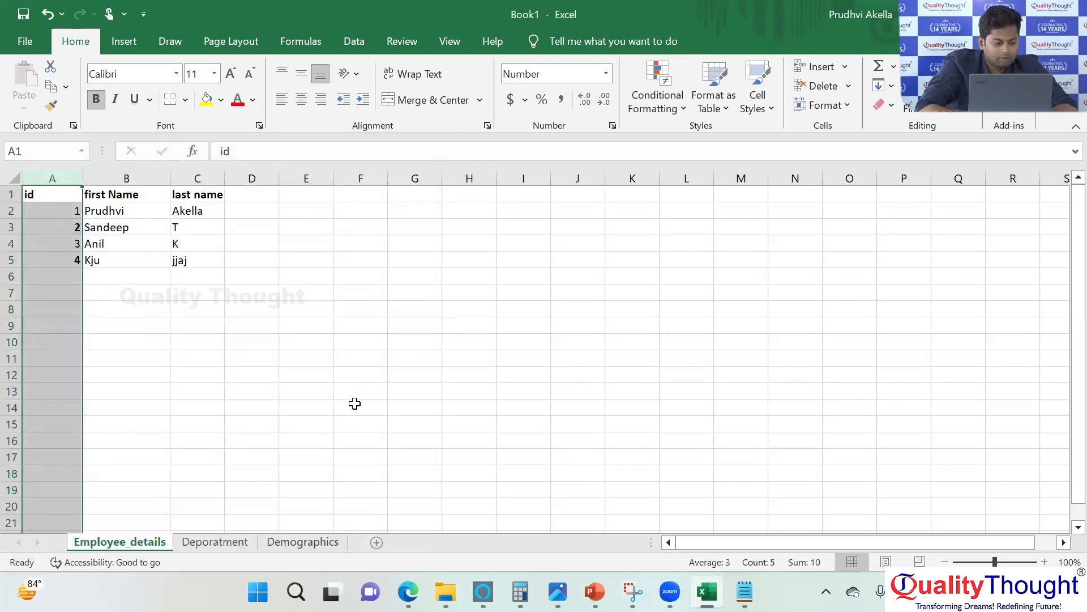
Start a new employee record in row 6 with id 5 and the employee's first name.
{"action": "left_click", "coordinate": [354, 403]}
{"action": "double_click", "coordinate": [72, 279]}
{"action": "type", "text": "5"}
{"action": "left_click", "coordinate": [97, 283]}
{"action": "type", "text": "Sandeep"}
{"action": "key", "text": "Tab"}
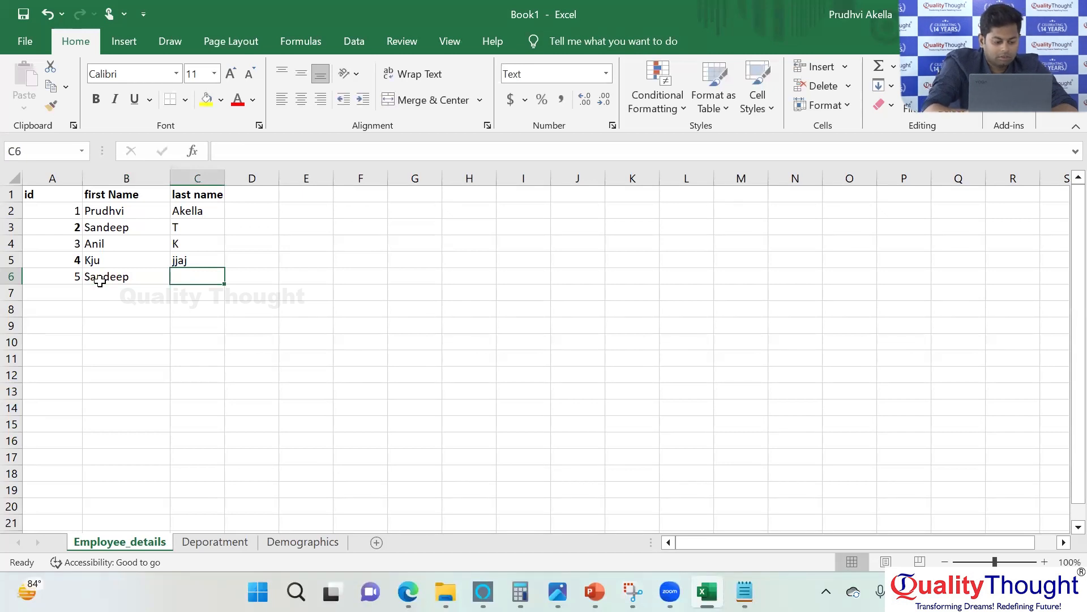
Add a Salary column header in cell D1.
{"action": "left_click", "coordinate": [238, 194]}
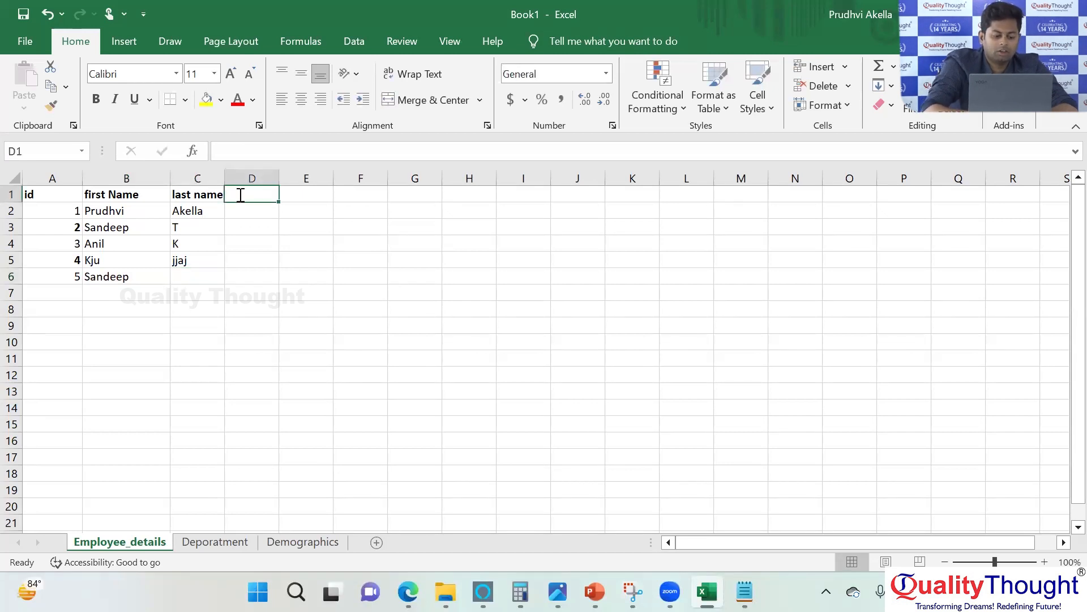
{"action": "type", "text": "Salary"}
{"action": "key", "text": "Return"}
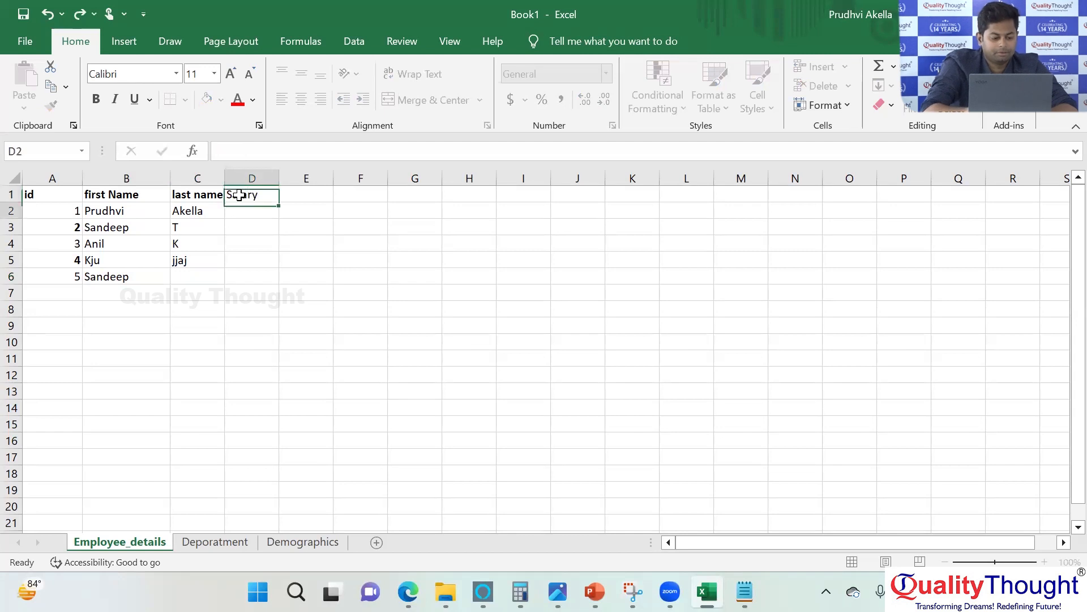
Enter salaries of 1000, 2000 and 2000 in cells D2 to D4.
{"action": "type", "text": "1000"}
{"action": "key", "text": "Return"}
{"action": "type", "text": "2000"}
{"action": "key", "text": "ctrl+Return"}
{"action": "key", "text": "Return"}
{"action": "type", "text": "200"}
{"action": "key", "text": "Return"}
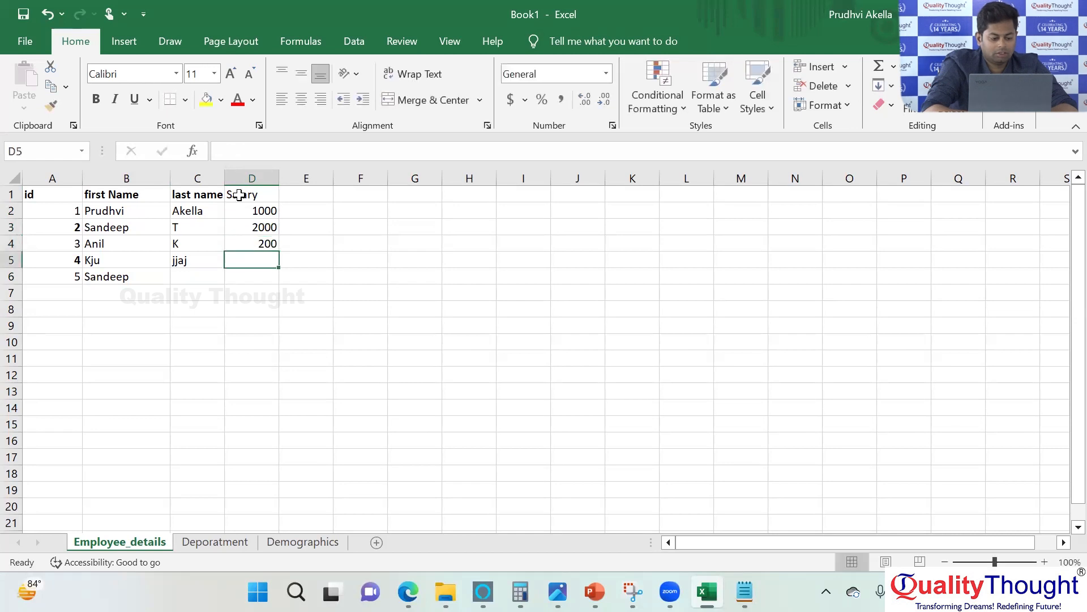
{"action": "double_click", "coordinate": [246, 243]}
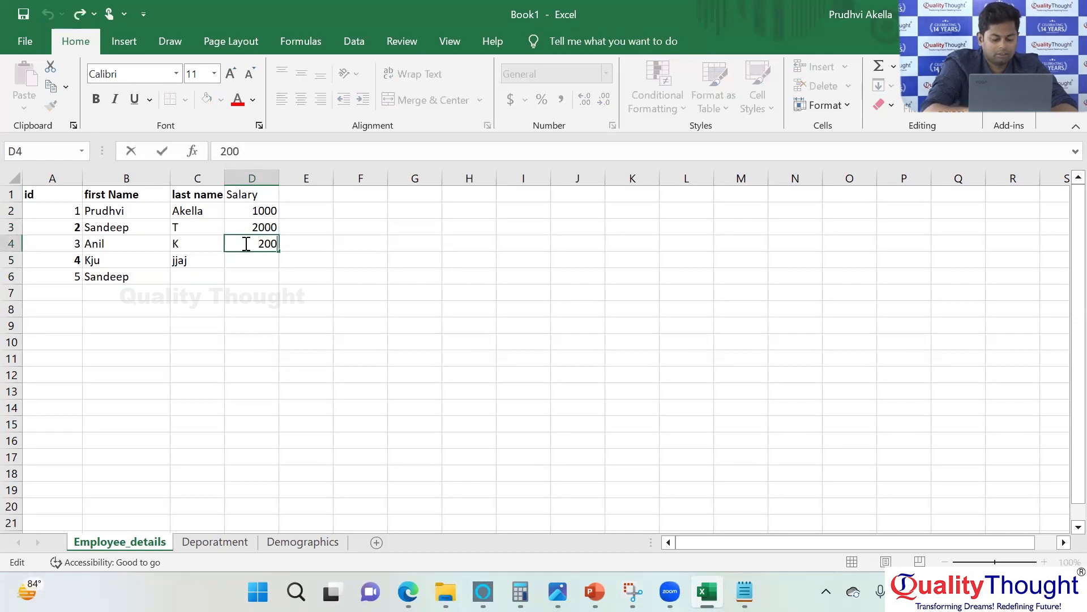
{"action": "type", "text": "0"}
{"action": "key", "text": "ctrl+Return"}
{"action": "key", "text": "Return"}
Enter salaries of 4000 and 5000 in cells D5 and D6.
{"action": "type", "text": "4"}
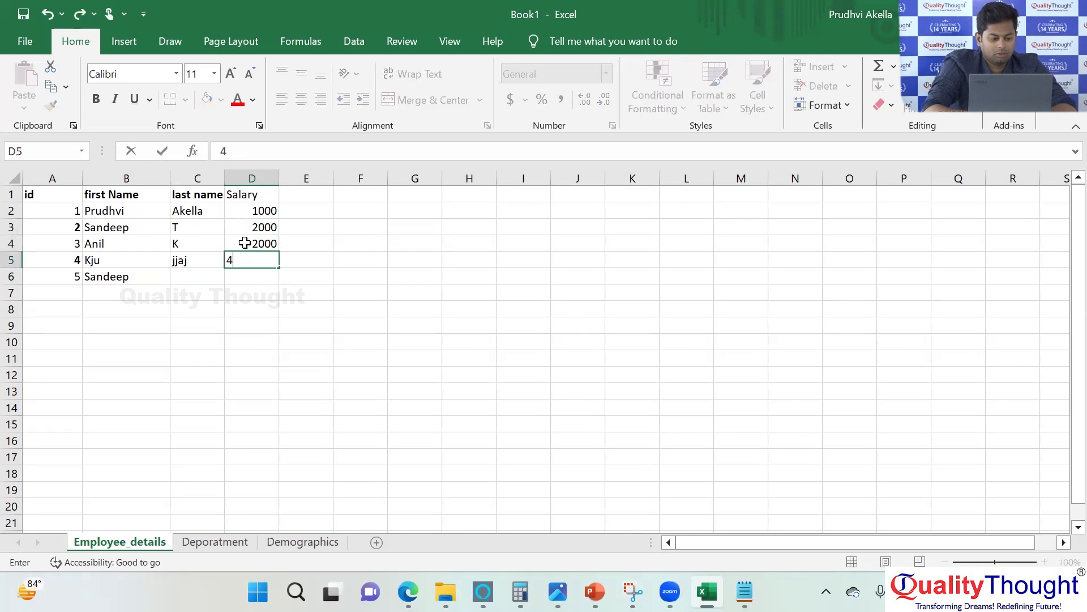
{"action": "type", "text": "000"}
{"action": "key", "text": "Return"}
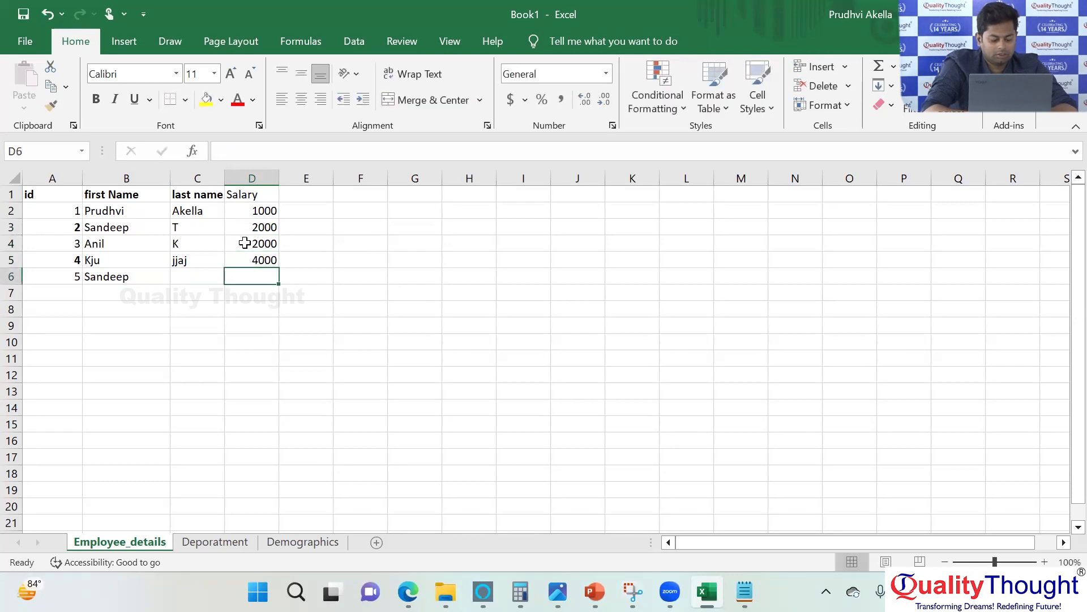
{"action": "type", "text": "5000"}
{"action": "key", "text": "Return"}
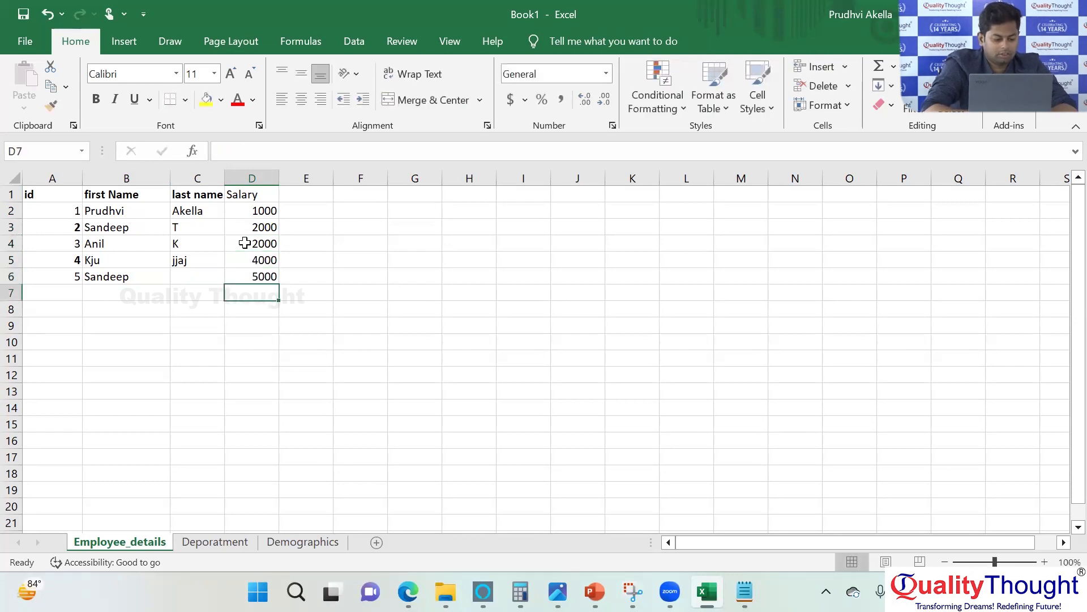
Fill in the last name of the employee with id 5 in cell C6.
{"action": "left_click", "coordinate": [182, 275]}
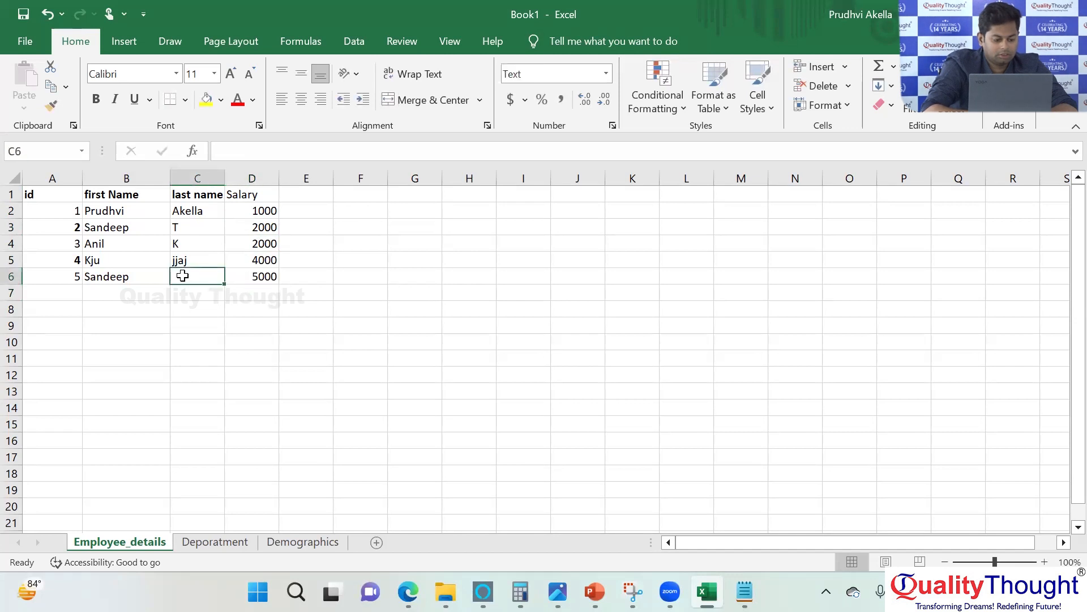
{"action": "type", "text": "T"}
{"action": "key", "text": "Return"}
Add an employee record in row 7 with id 6, a first name, a last name and a salary of 7000.
{"action": "key", "text": "Left"}
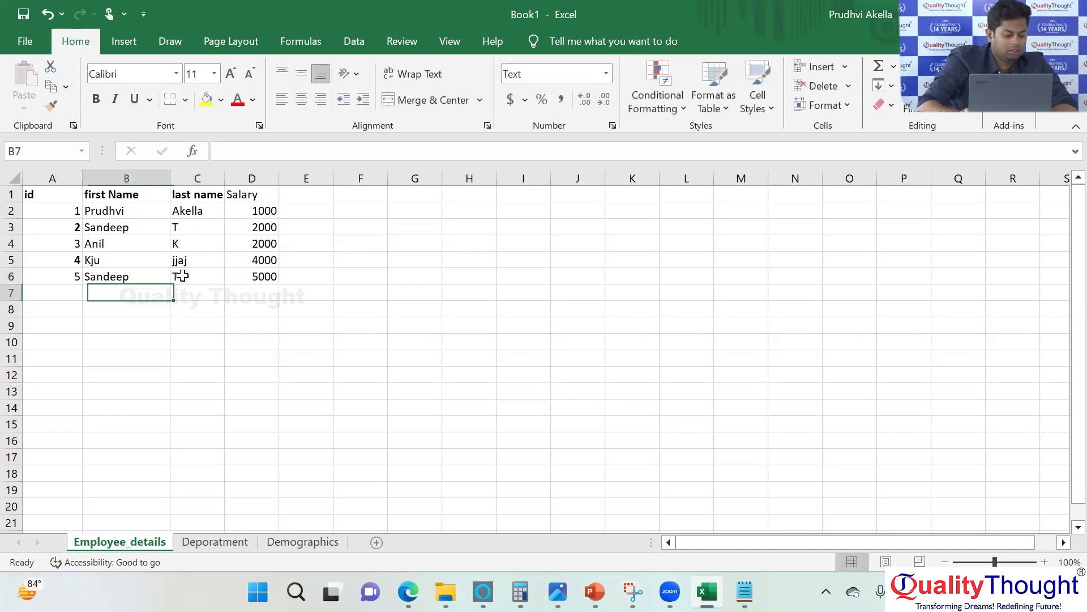
{"action": "key", "text": "Left"}
{"action": "type", "text": "6"}
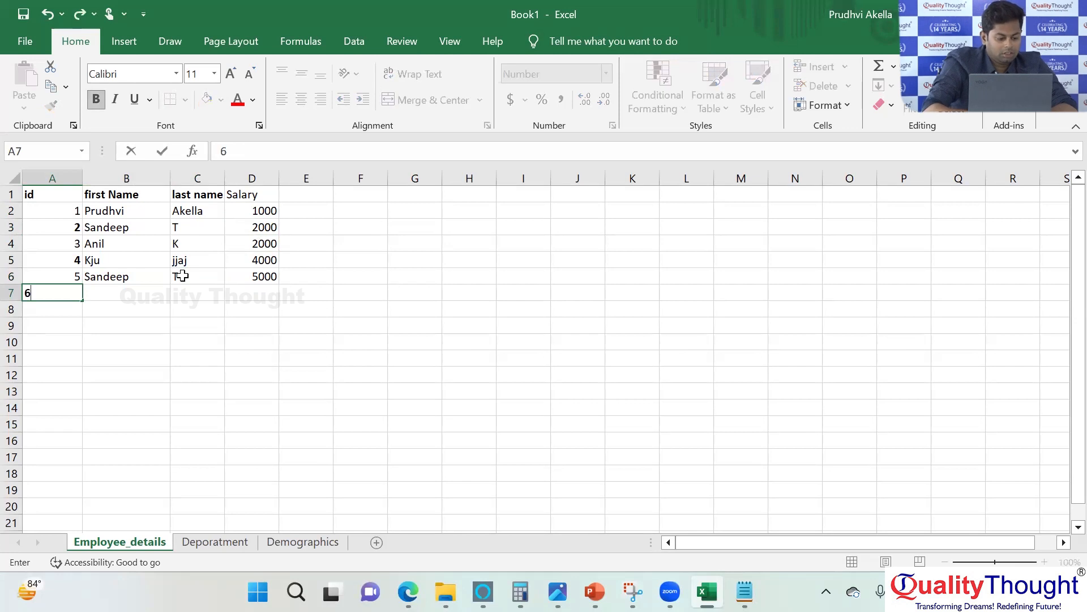
{"action": "key", "text": "Tab"}
{"action": "type", "text": "Rav"}
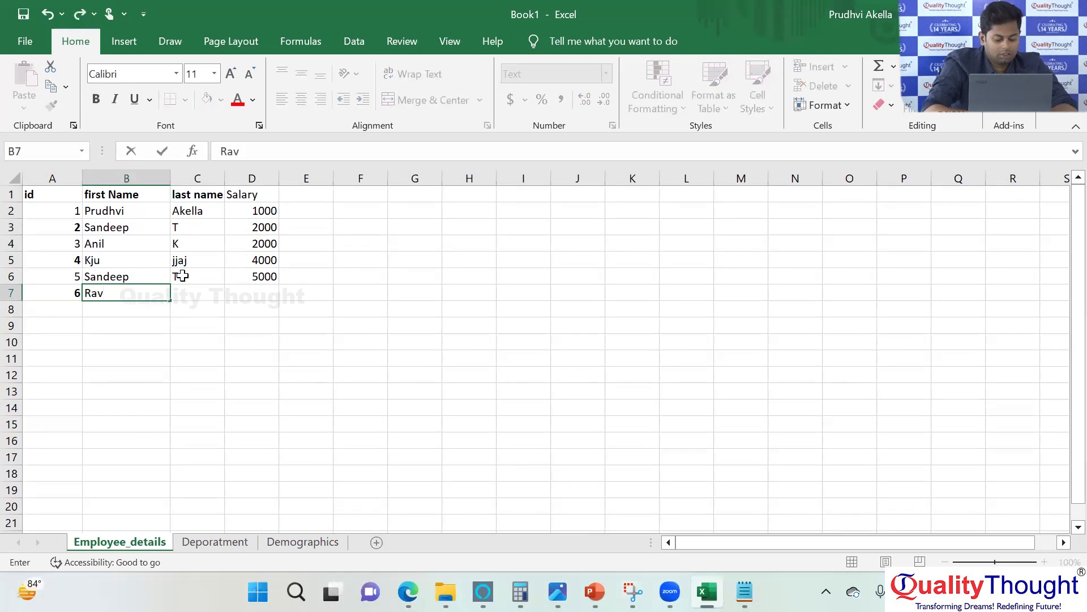
{"action": "type", "text": "i"}
{"action": "key", "text": "Tab"}
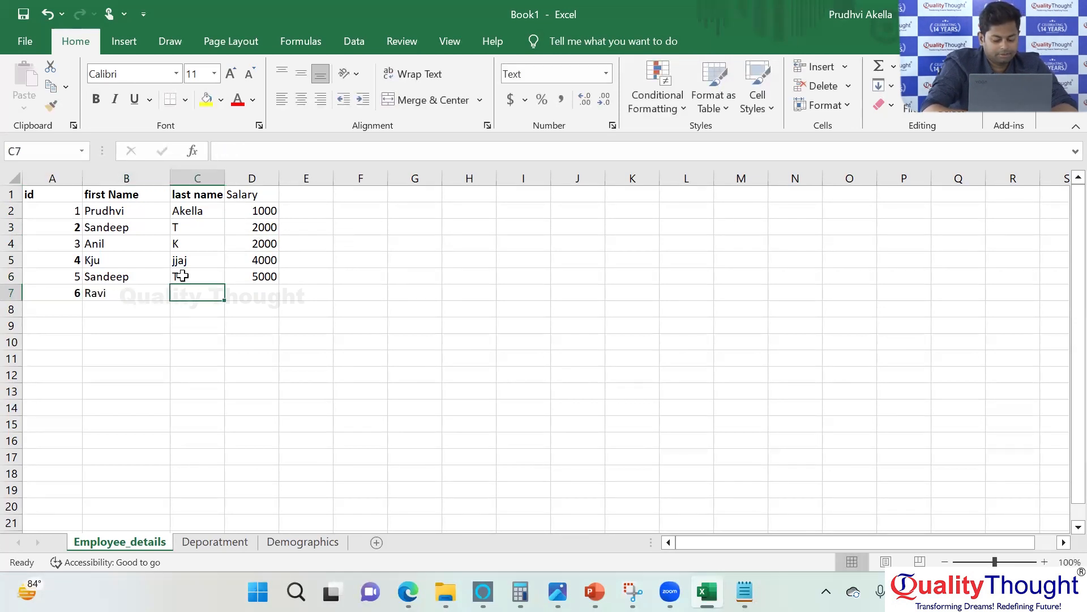
{"action": "type", "text": "M"}
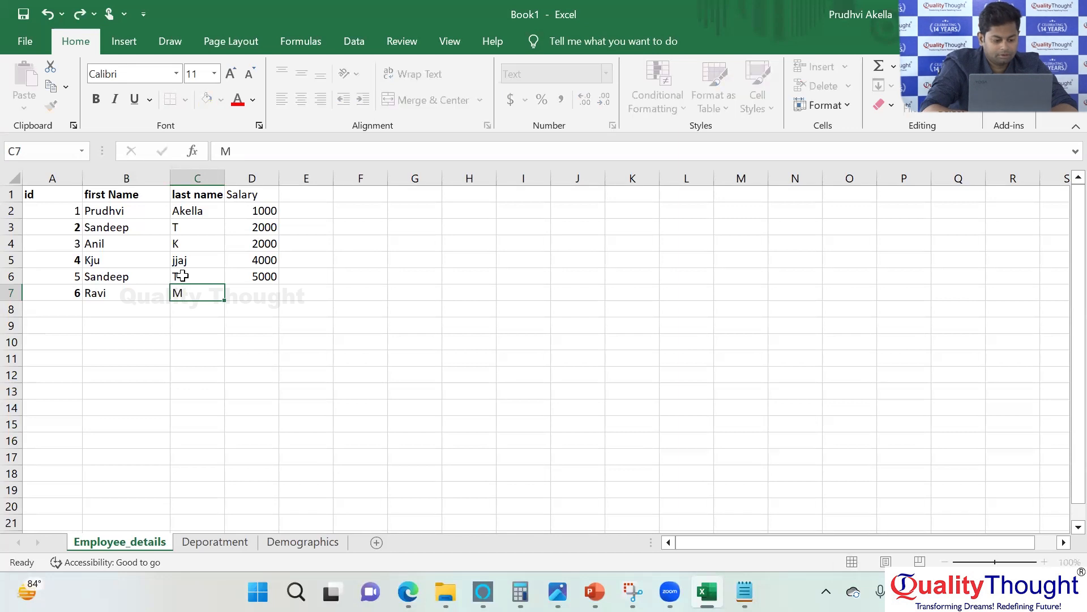
{"action": "key", "text": "Tab"}
{"action": "type", "text": "7000"}
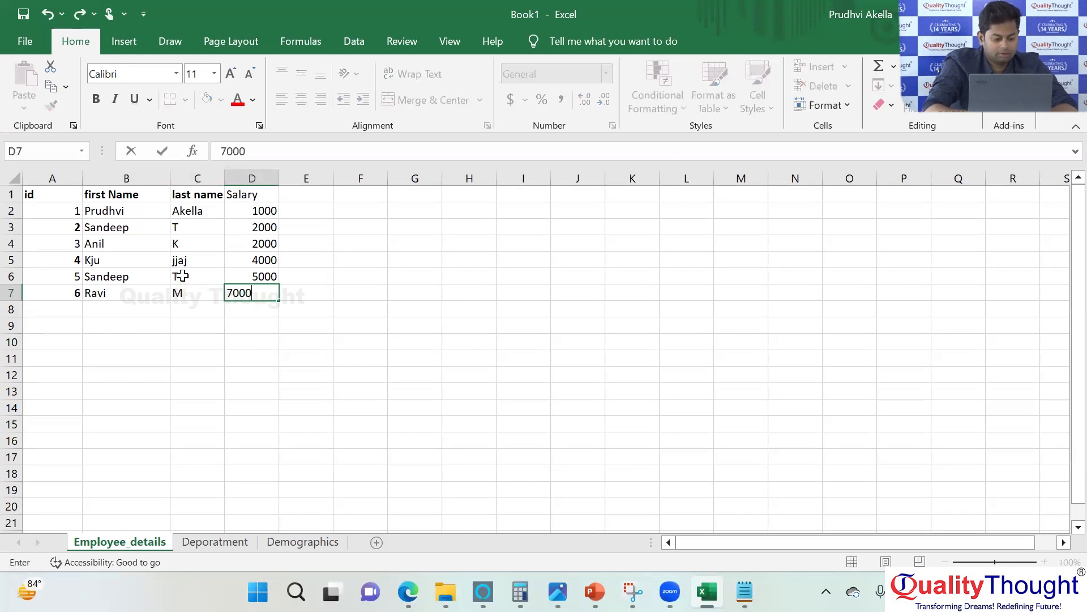
{"action": "key", "text": "Return"}
Try to create a PivotTable from range A1:D7 in the existing worksheet, with the data added to the Data Model.
{"action": "left_click_drag", "start_coordinate": [54, 199], "coordinate": [267, 303]}
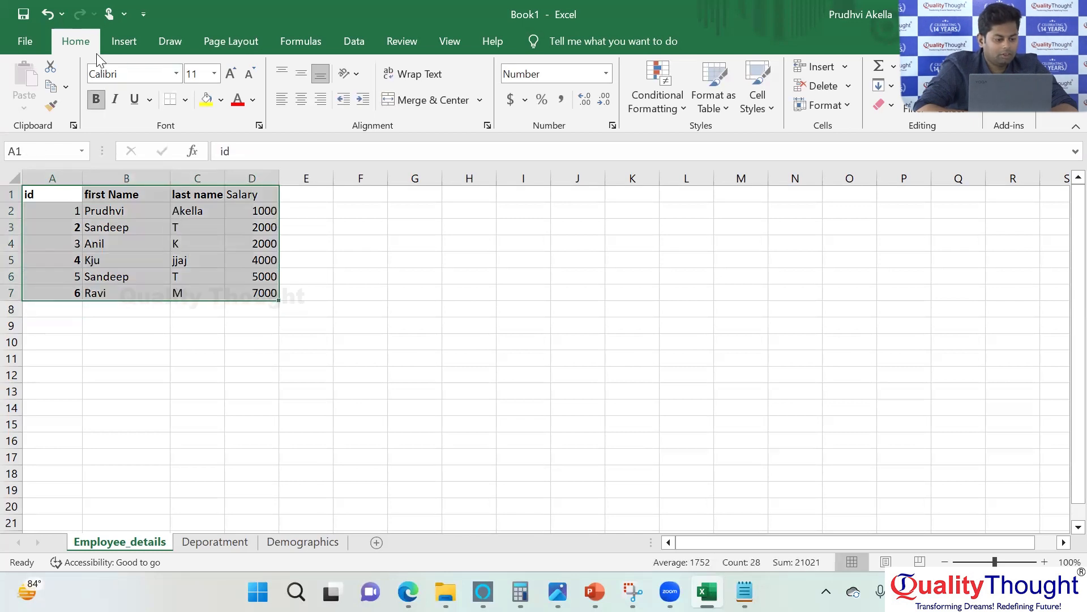
{"action": "left_click", "coordinate": [126, 42]}
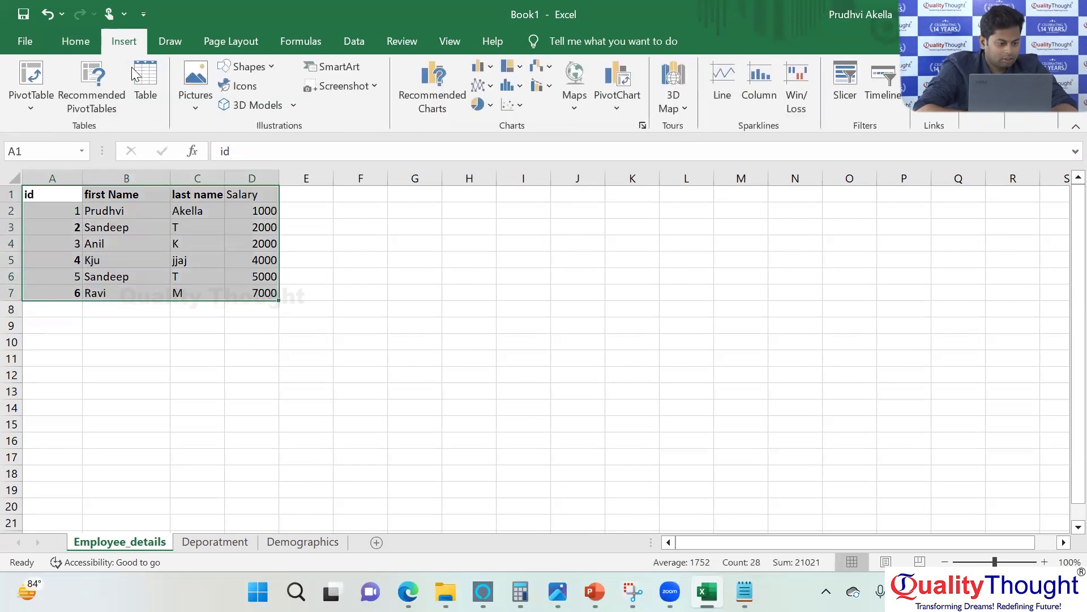
{"action": "left_click", "coordinate": [36, 99]}
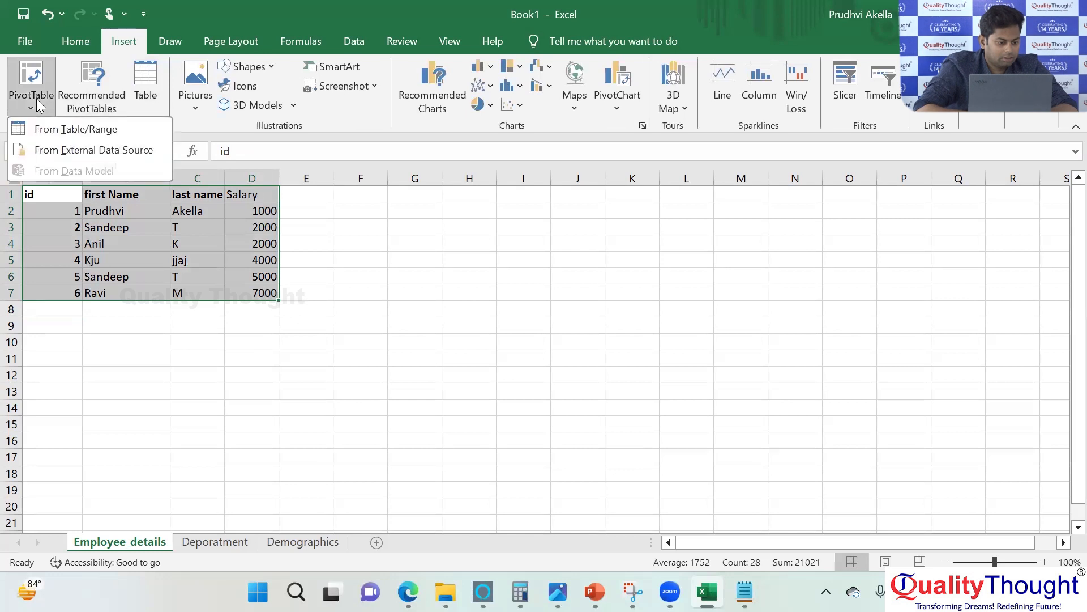
{"action": "left_click", "coordinate": [51, 129]}
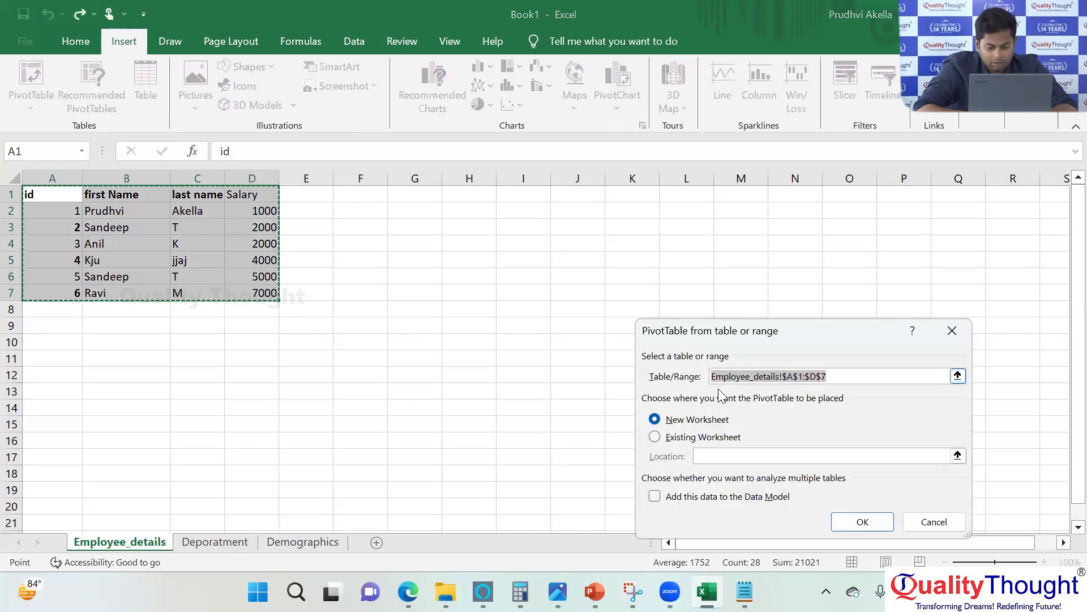
{"action": "left_click", "coordinate": [655, 437]}
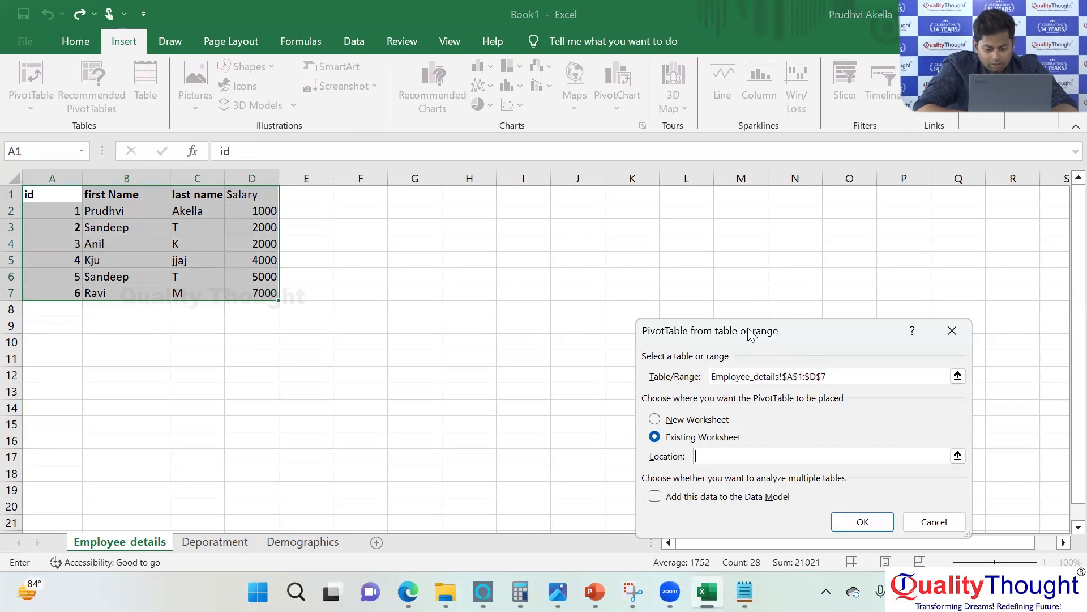
{"action": "left_click_drag", "start_coordinate": [752, 338], "coordinate": [697, 208]}
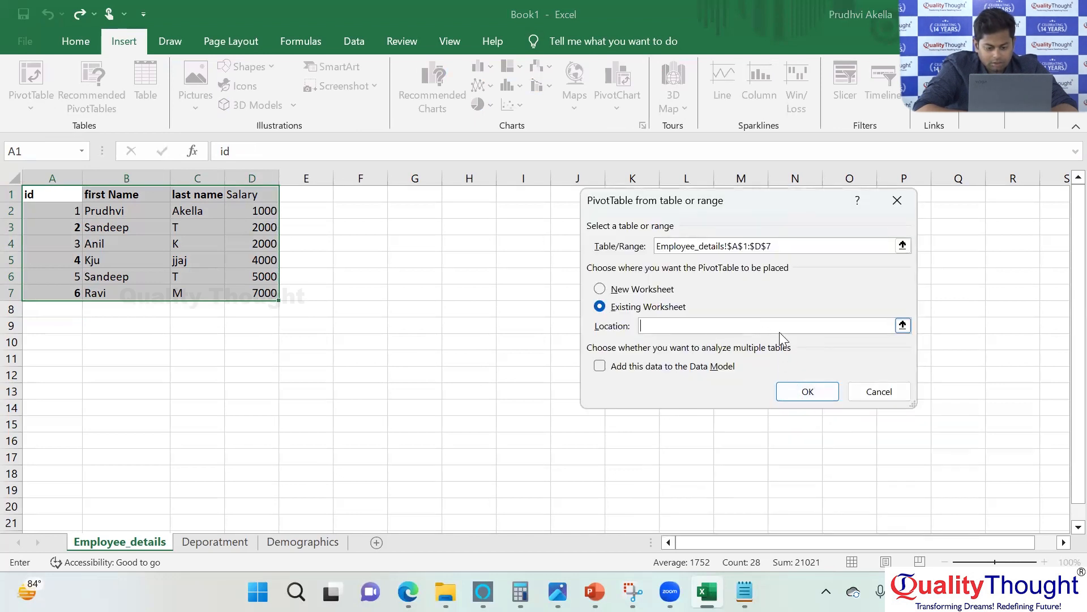
{"action": "left_click", "coordinate": [598, 367]}
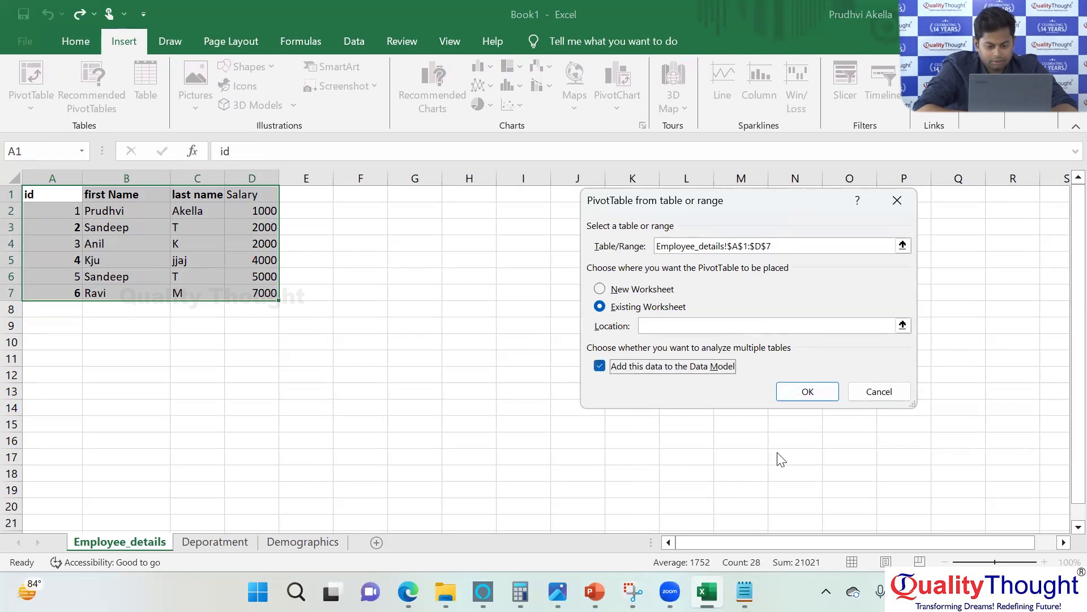
{"action": "left_click", "coordinate": [789, 389]}
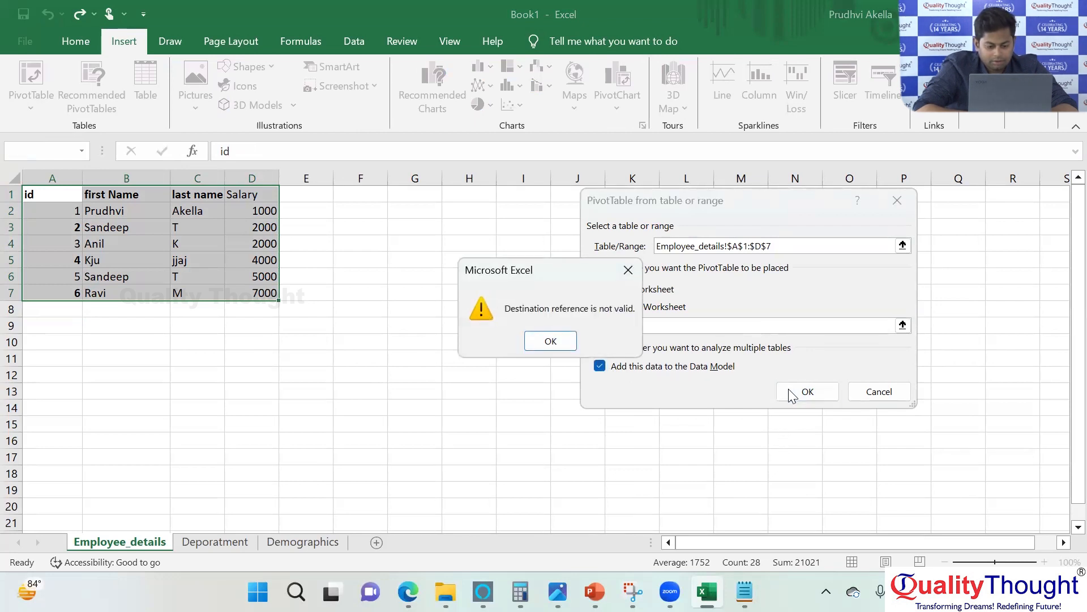
{"action": "left_click", "coordinate": [550, 341]}
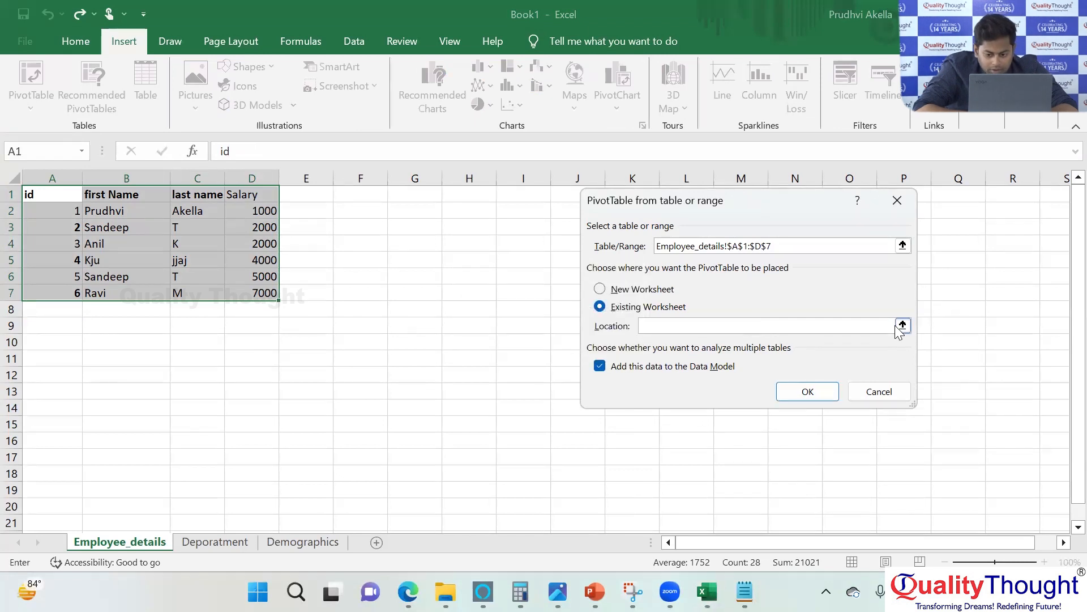
Switch the PivotTable placement to a new worksheet and create it.
{"action": "left_click", "coordinate": [902, 326]}
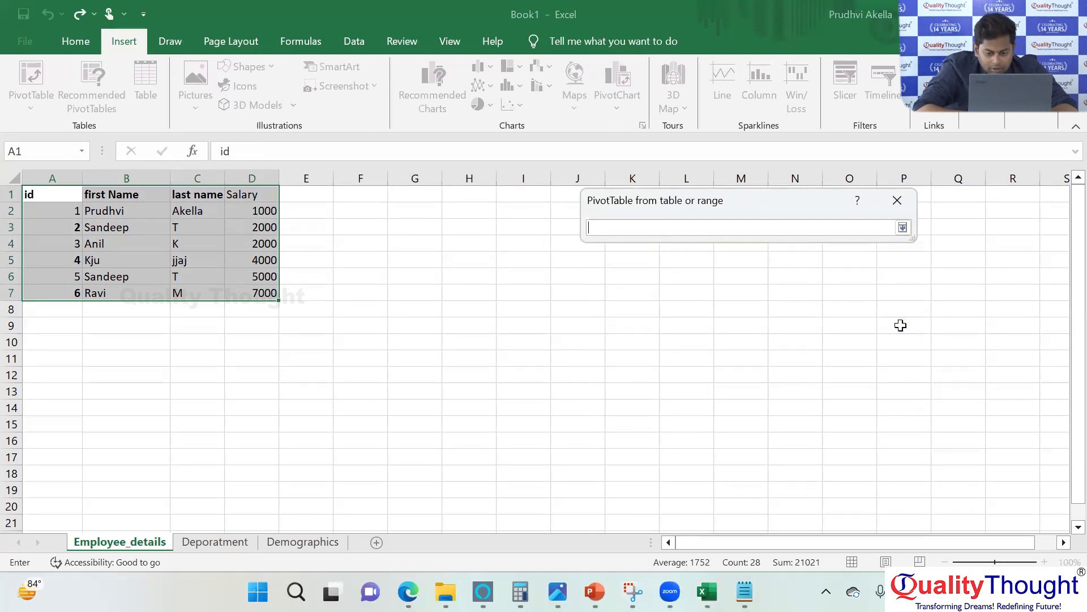
{"action": "left_click", "coordinate": [902, 227]}
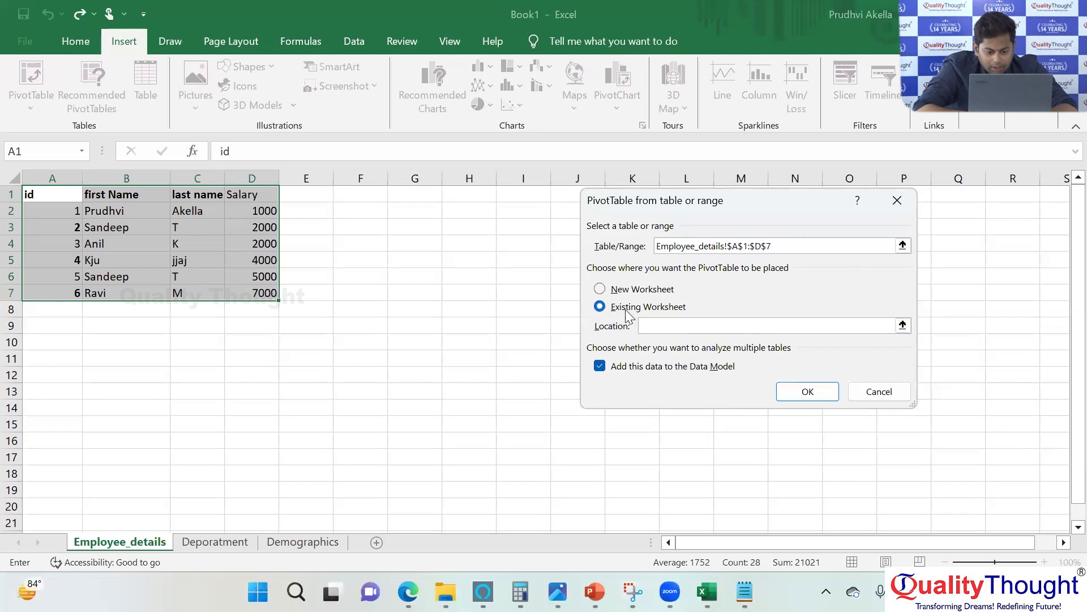
{"action": "left_click", "coordinate": [600, 290]}
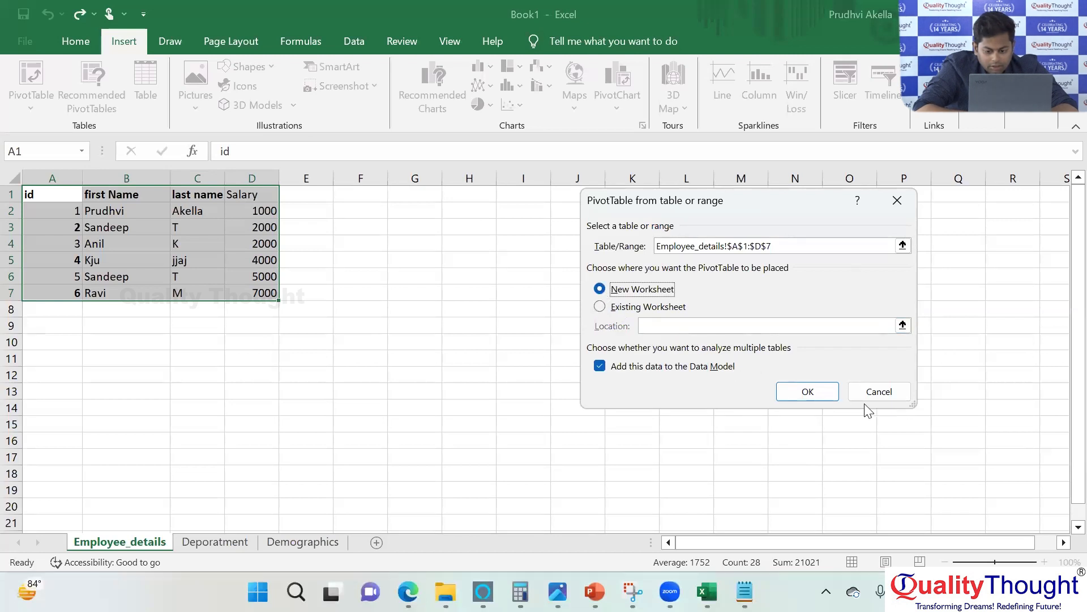
{"action": "left_click", "coordinate": [808, 395]}
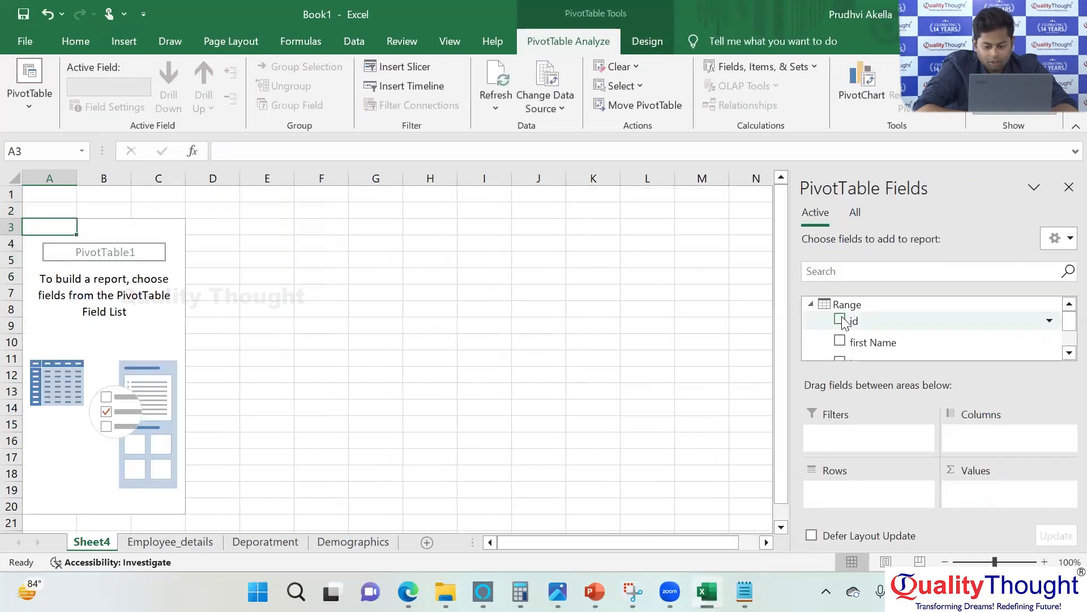
Lay out the PivotTable with first Name as rows and Sum of Salary as values, and select the employee rows A4:B8.
{"action": "left_click_drag", "start_coordinate": [855, 322], "coordinate": [867, 494]}
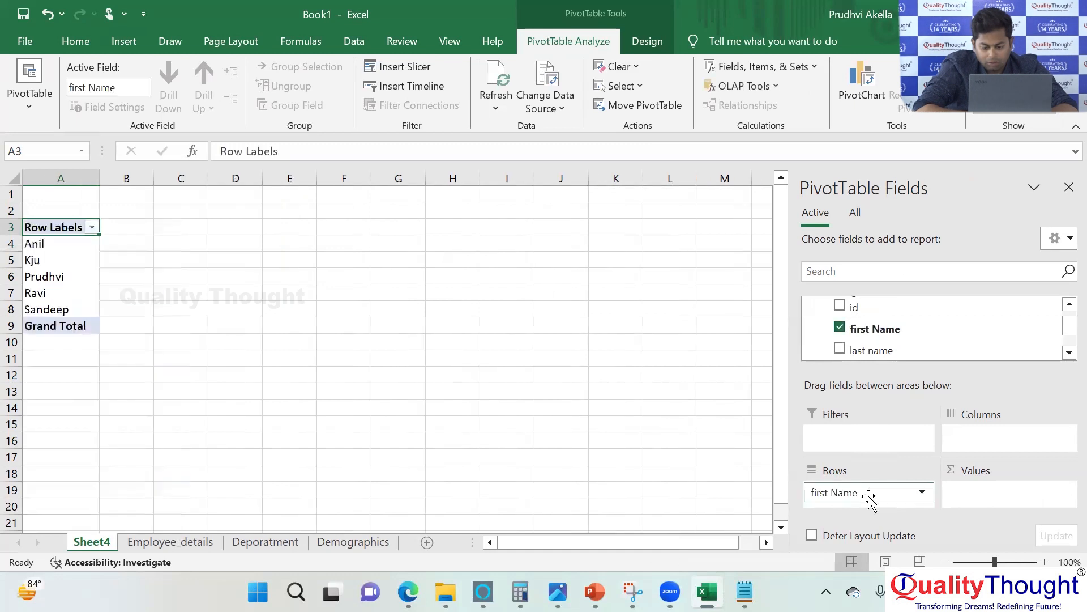
{"action": "left_click_drag", "start_coordinate": [1063, 324], "coordinate": [1064, 339]}
{"action": "left_click_drag", "start_coordinate": [942, 346], "coordinate": [1027, 498]}
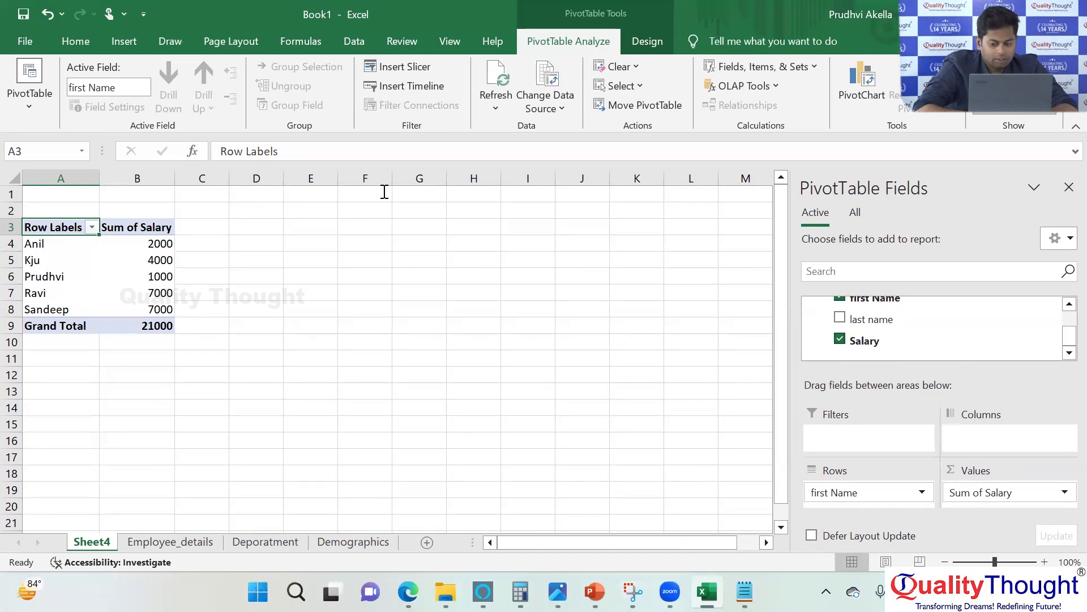
{"action": "left_click", "coordinate": [1067, 188]}
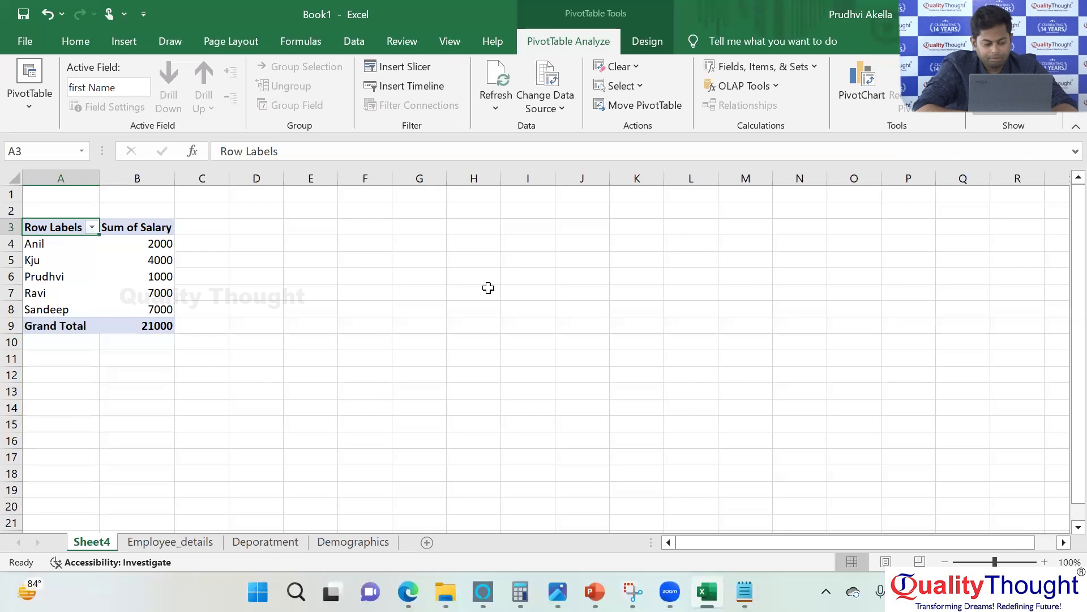
{"action": "left_click_drag", "start_coordinate": [72, 246], "coordinate": [153, 310]}
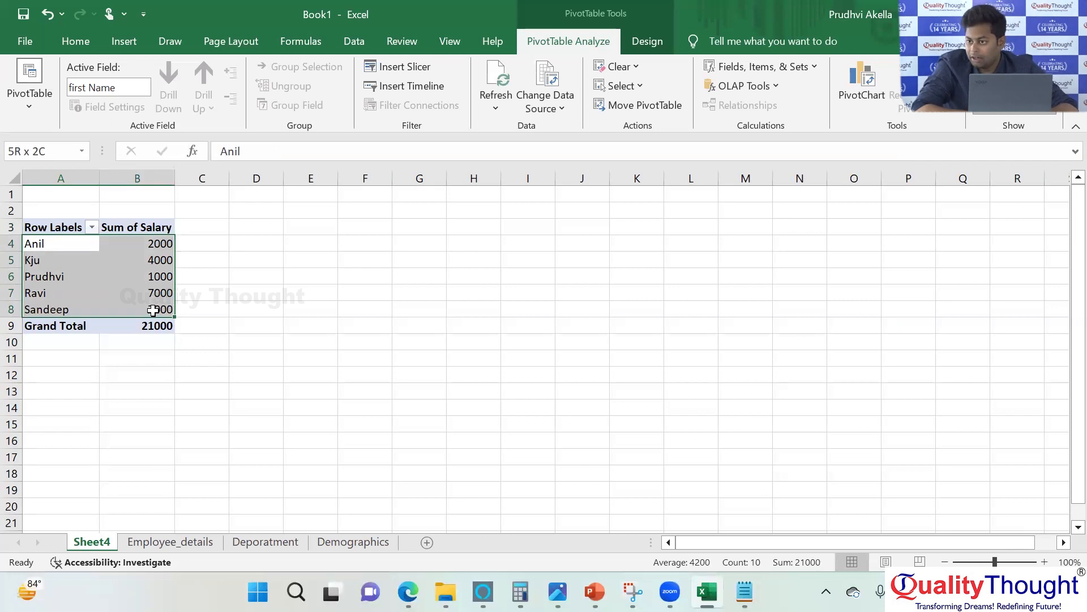
{"action": "left_click_drag", "start_coordinate": [153, 310], "coordinate": [153, 310]}
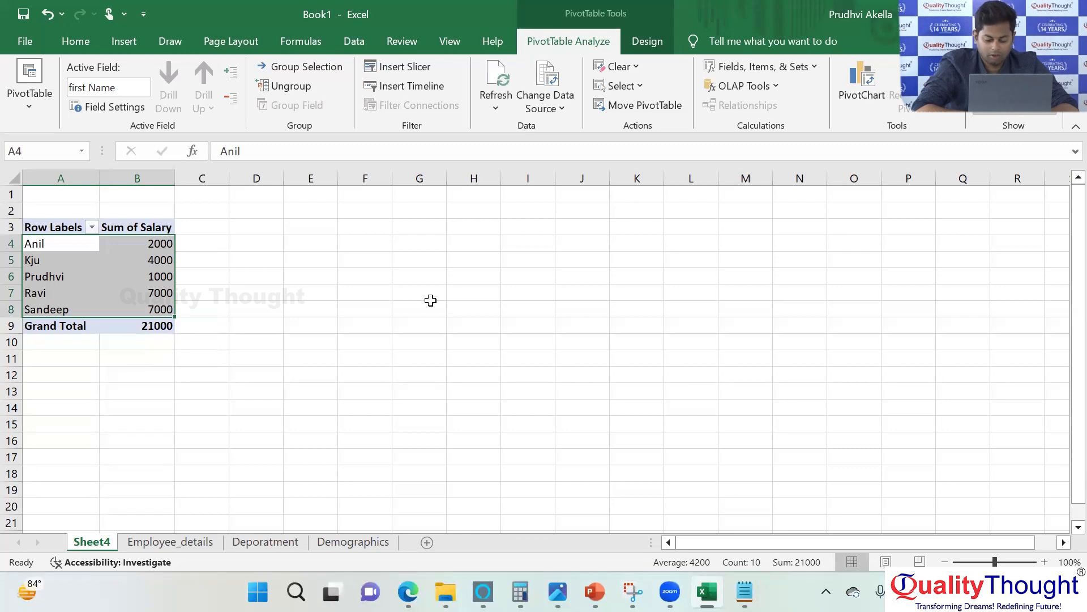
Switch to the Foundation_course_sql presentation in PowerPoint and start the slide show from the current Spreadsheet slide.
{"action": "left_click", "coordinate": [595, 592]}
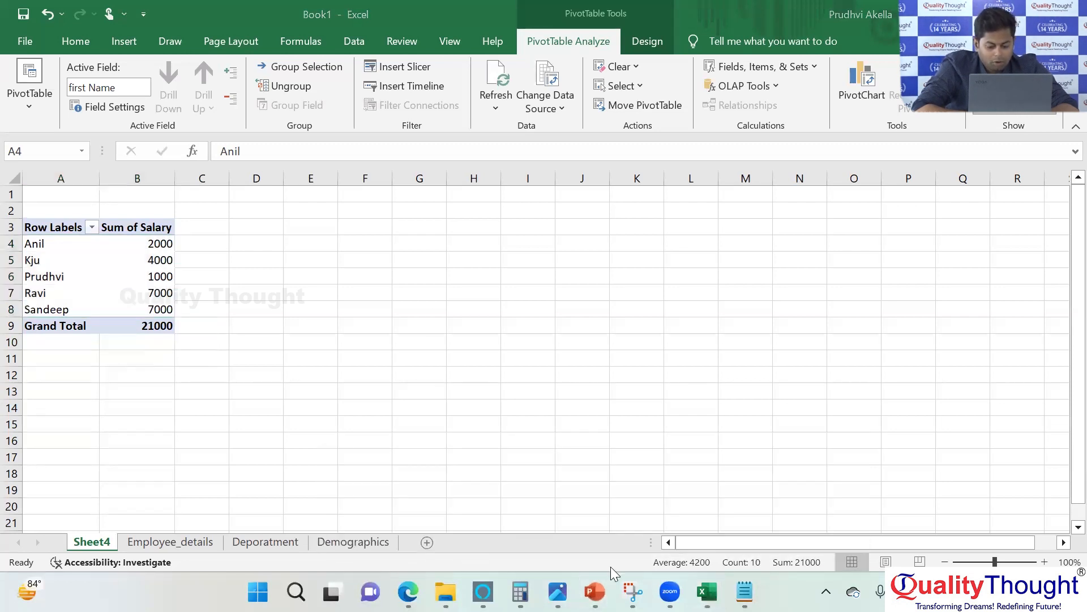
{"action": "mouse_move", "coordinate": [595, 589]}
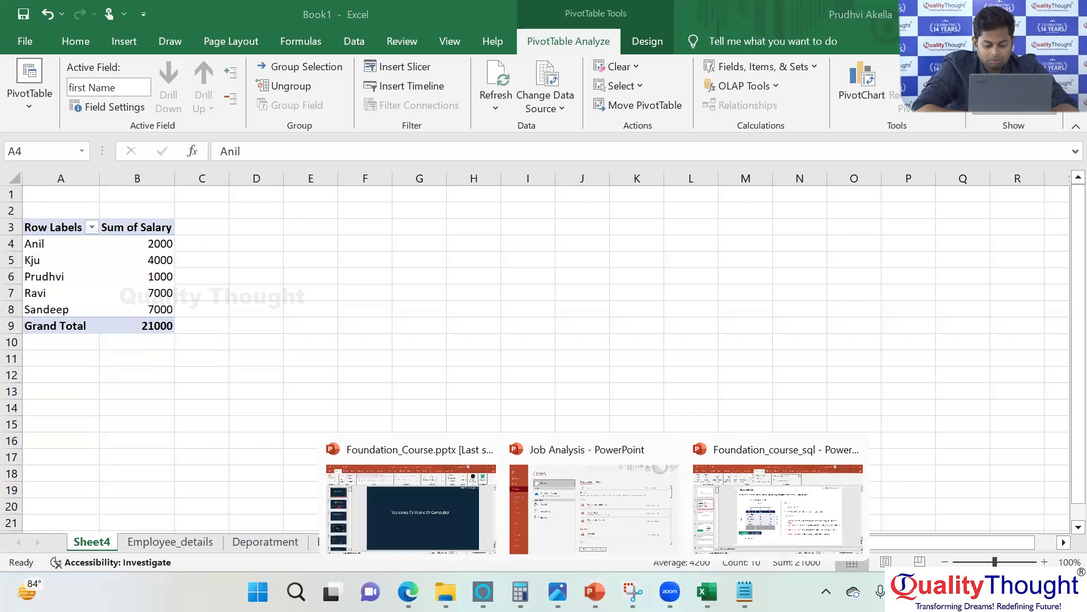
{"action": "left_click", "coordinate": [744, 523]}
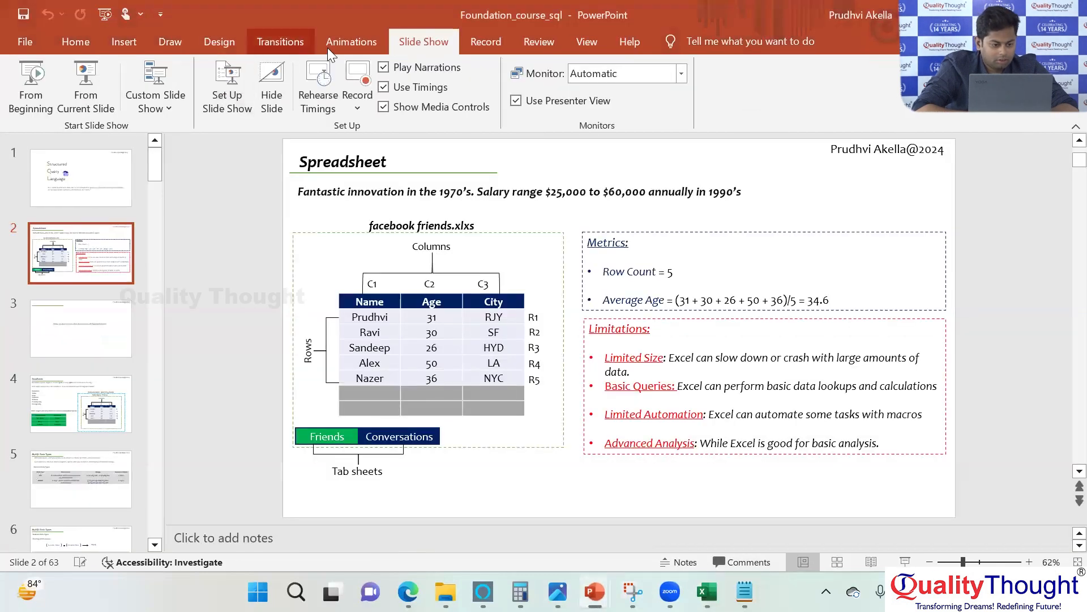
{"action": "left_click", "coordinate": [86, 93]}
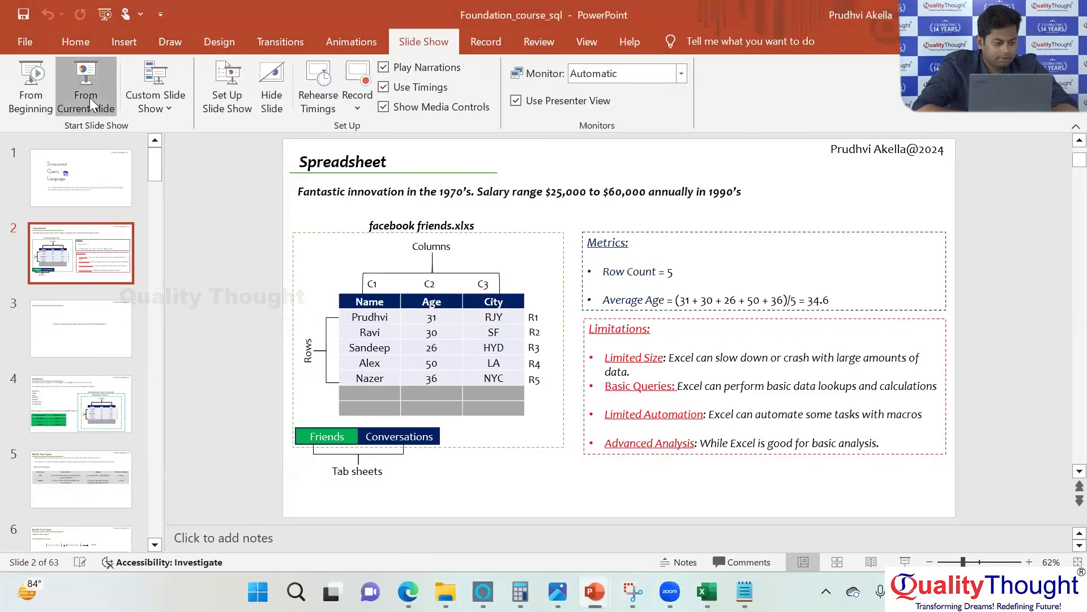